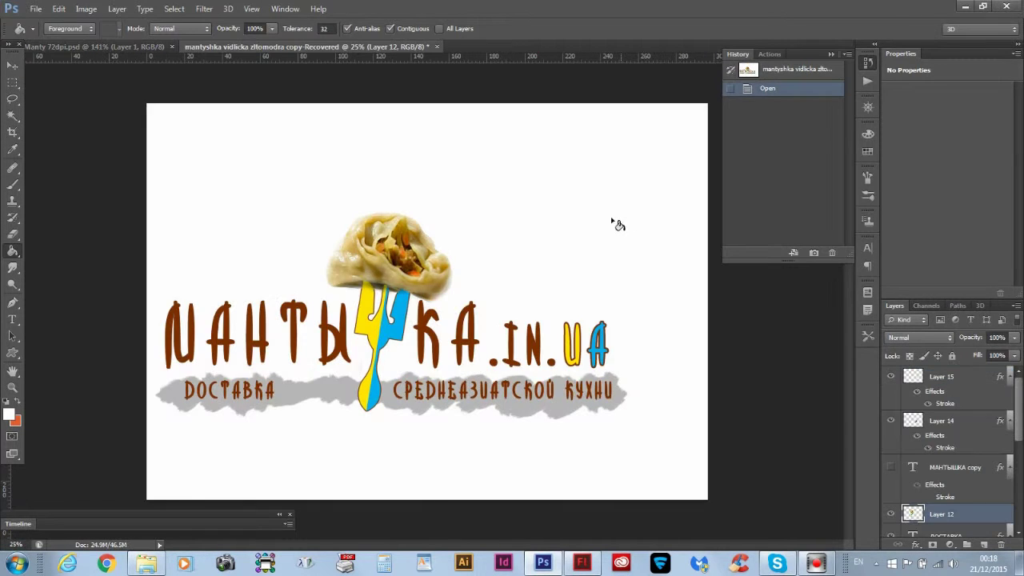
Switch to the transparent logo Manty 72dpi.psd document in Photoshop
click(112, 49)
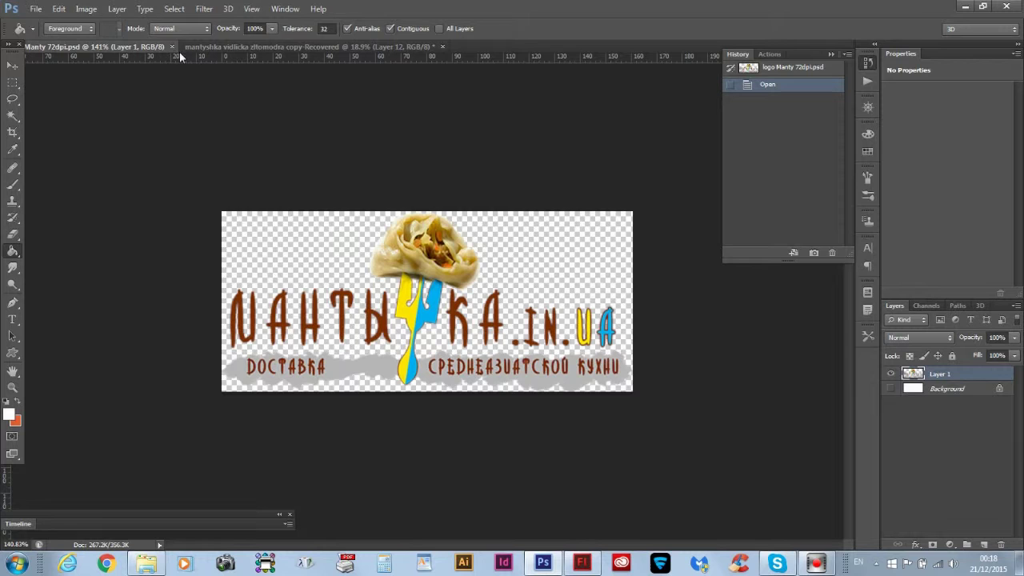
Add a new layer under the logo and fill it with black
click(945, 388)
click(984, 545)
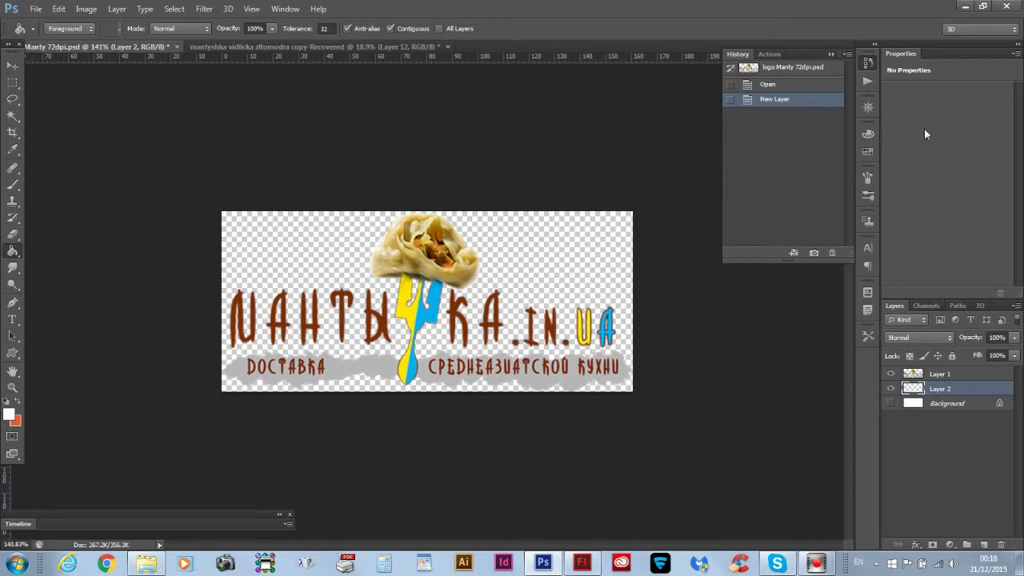
click(869, 152)
click(839, 137)
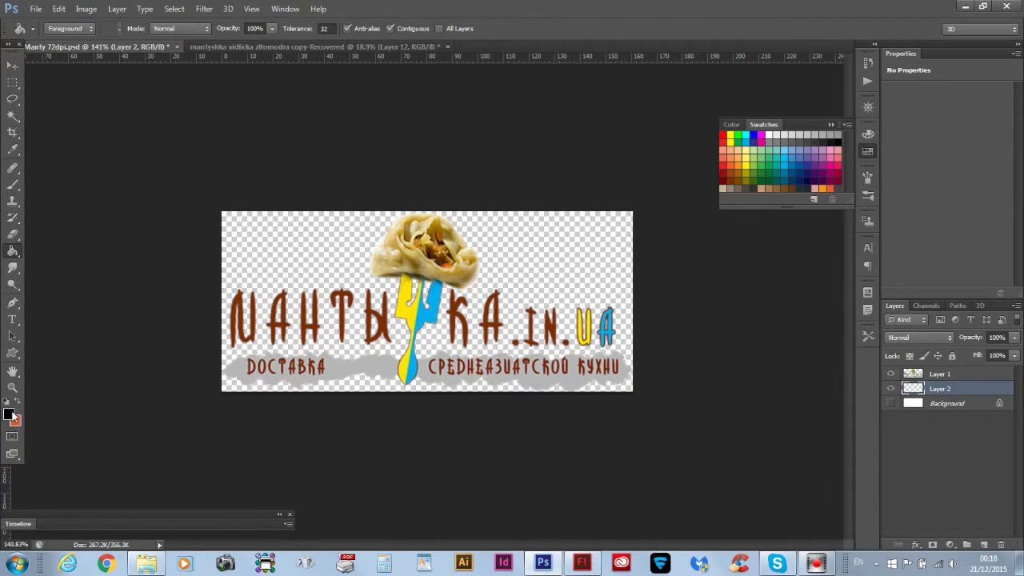
click(9, 414)
click(945, 169)
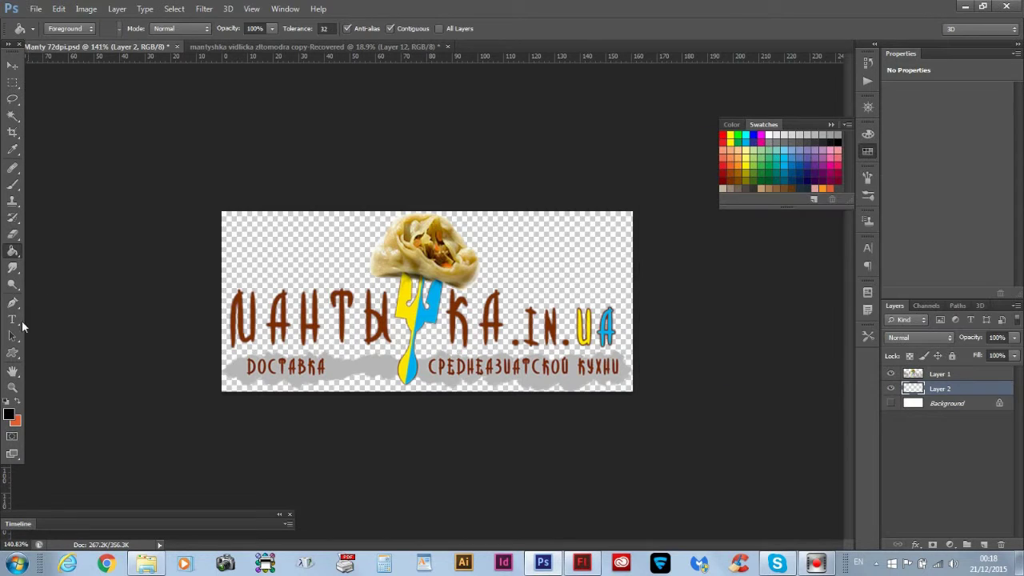
click(285, 249)
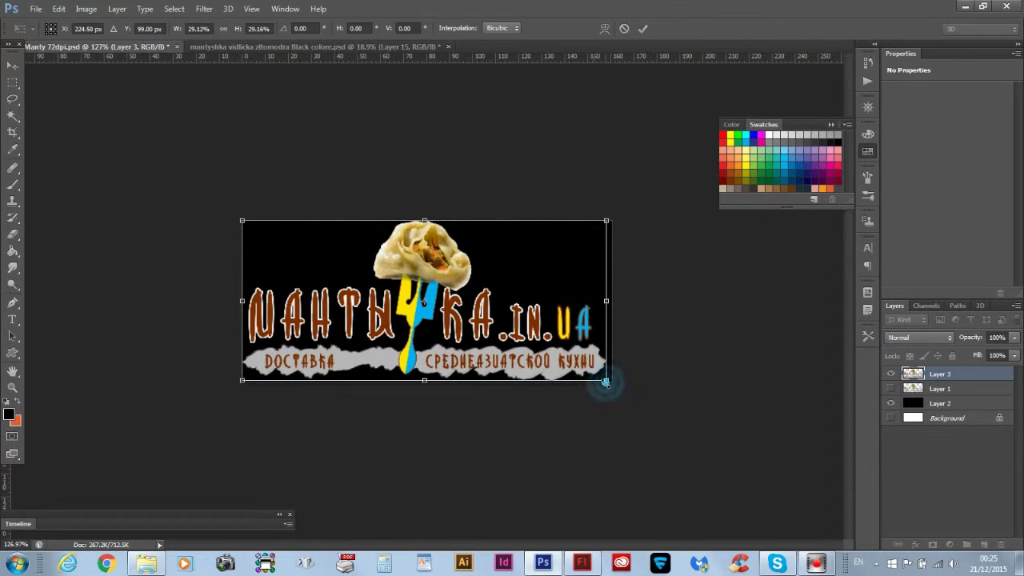
Scale the logo slightly larger and apply Filter > Sharpen
drag(605, 381, 611, 384)
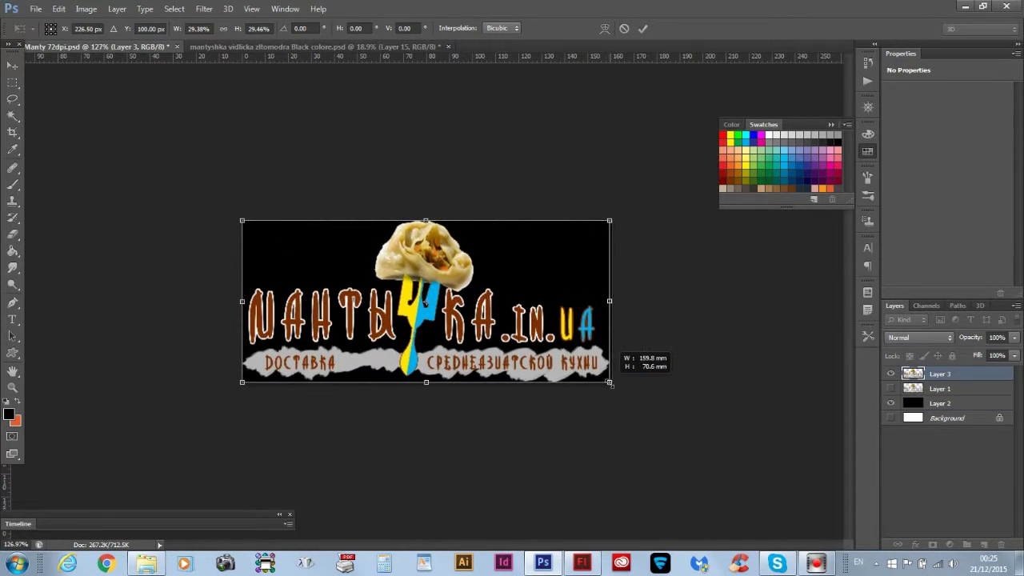
key(Return)
scroll(368, 240, up, 3)
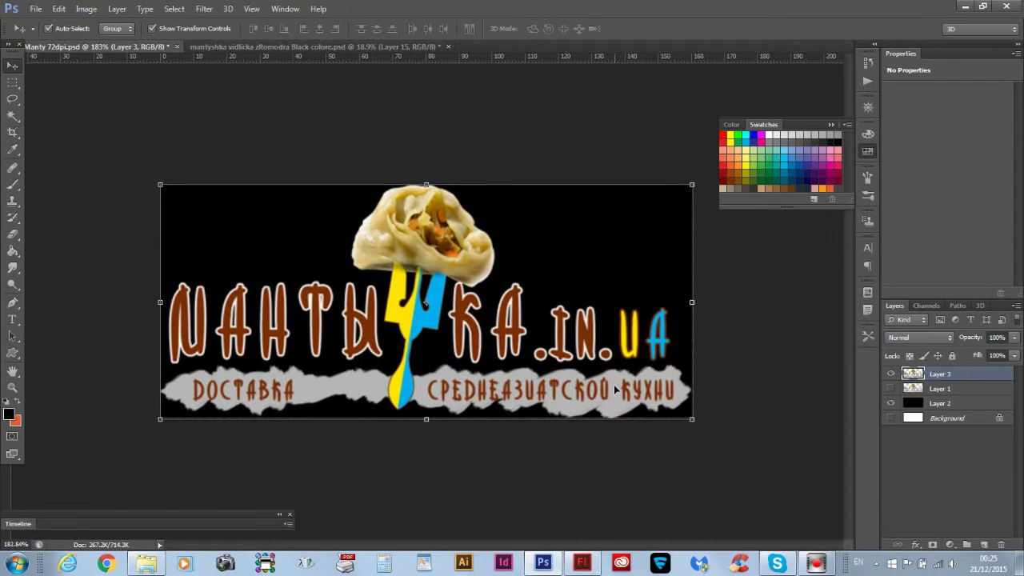
scroll(240, 160, down, 1)
click(204, 9)
mouse_move(217, 198)
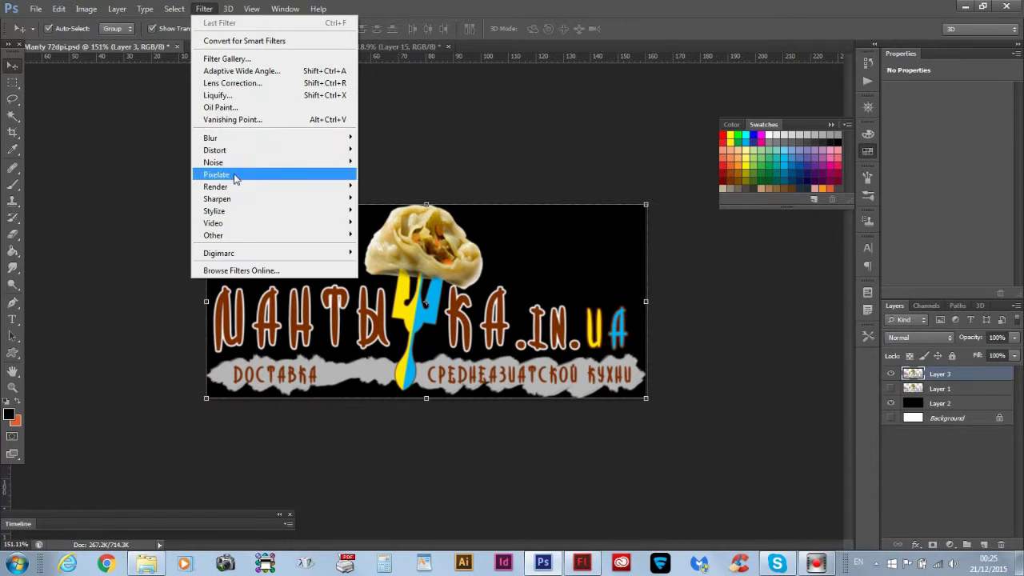
click(384, 199)
scroll(402, 209, down, 1)
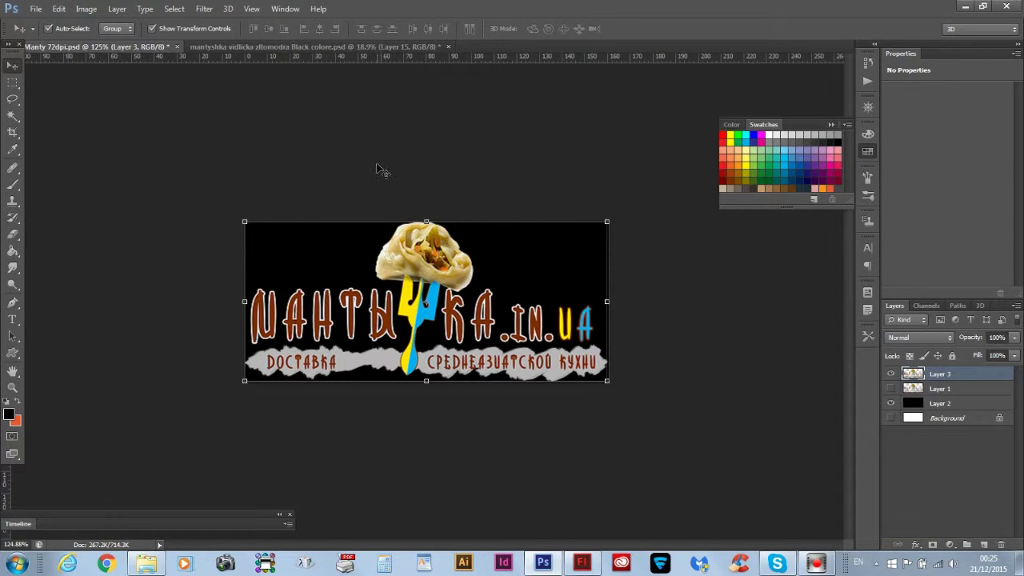
In Flash's Animacia Pacuk banner, select Layer 1 and dismiss the auto-recovery notice
click(583, 564)
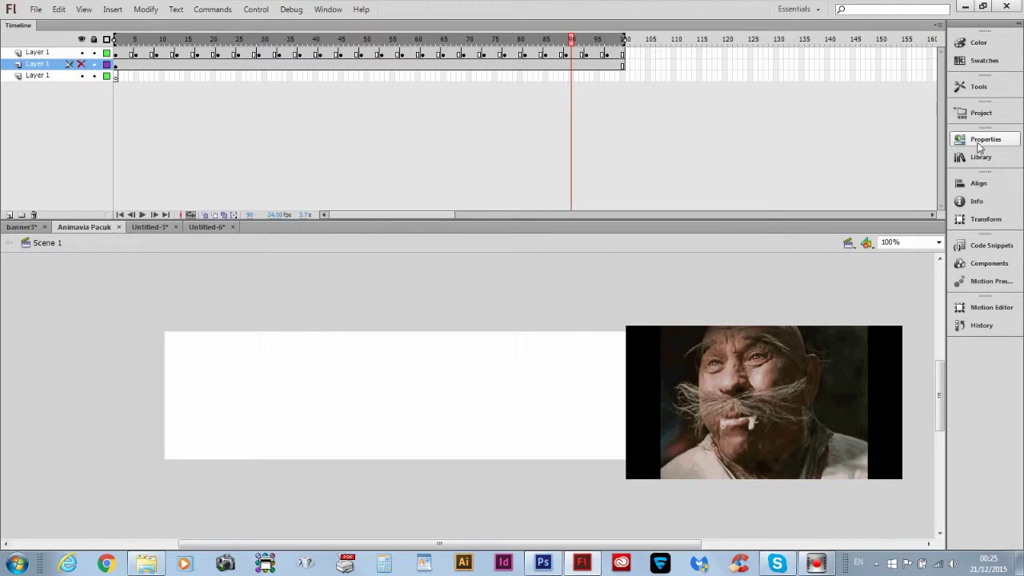
click(978, 86)
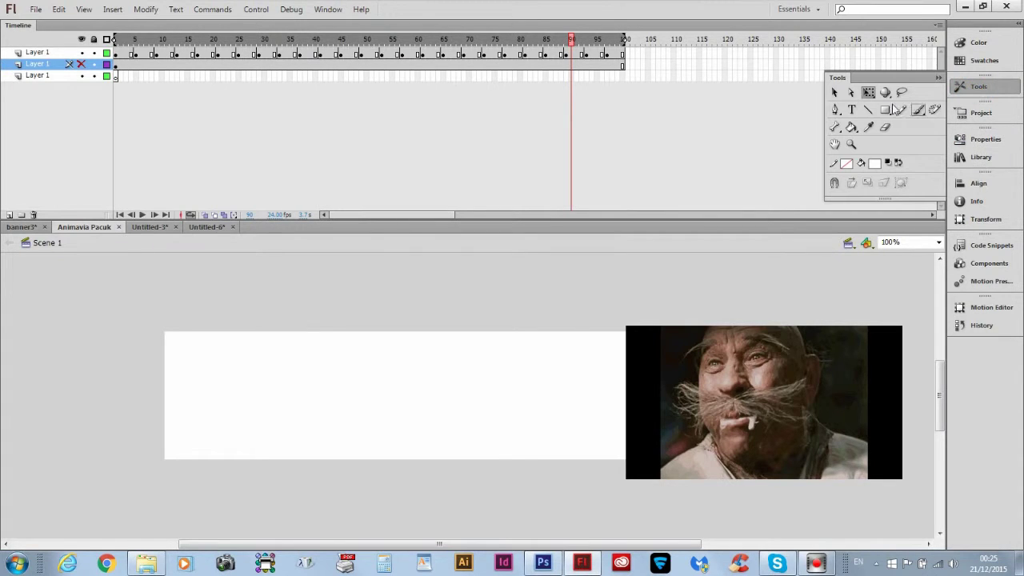
click(852, 128)
click(45, 76)
click(642, 324)
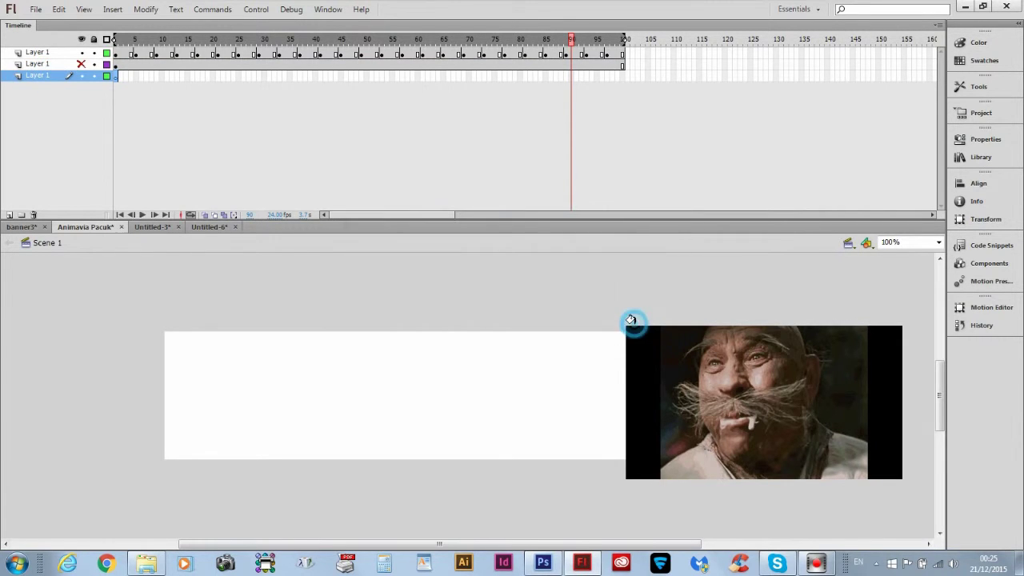
Set a grey fill with the Rectangle tool and add a new layer above Layer 1
click(978, 88)
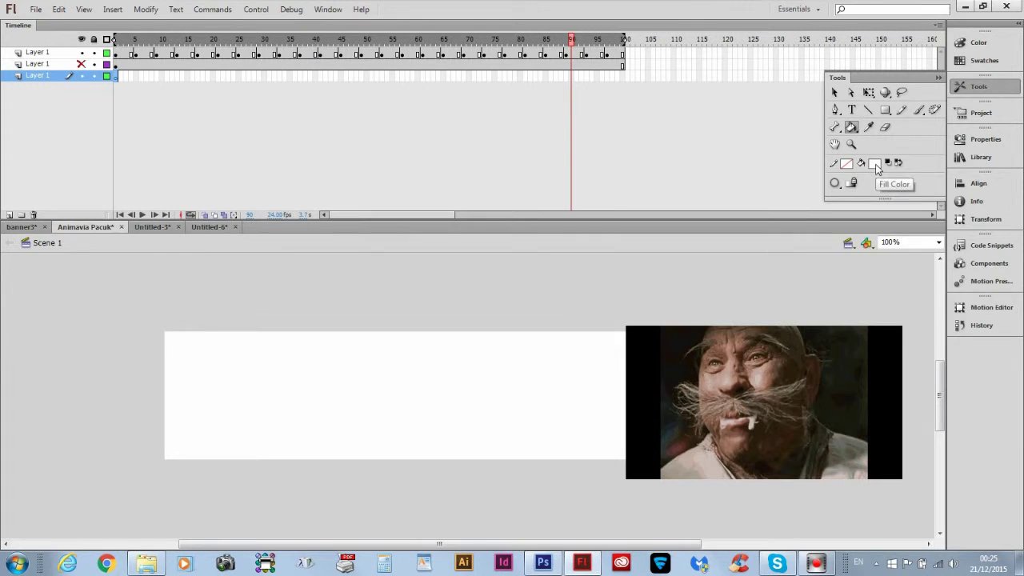
click(876, 164)
click(824, 219)
click(885, 110)
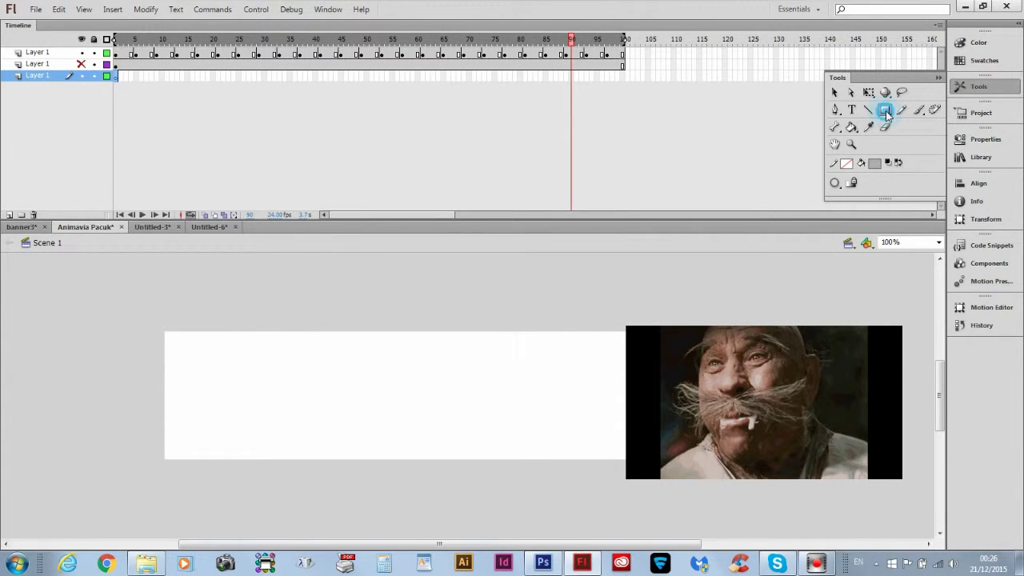
click(163, 331)
click(645, 301)
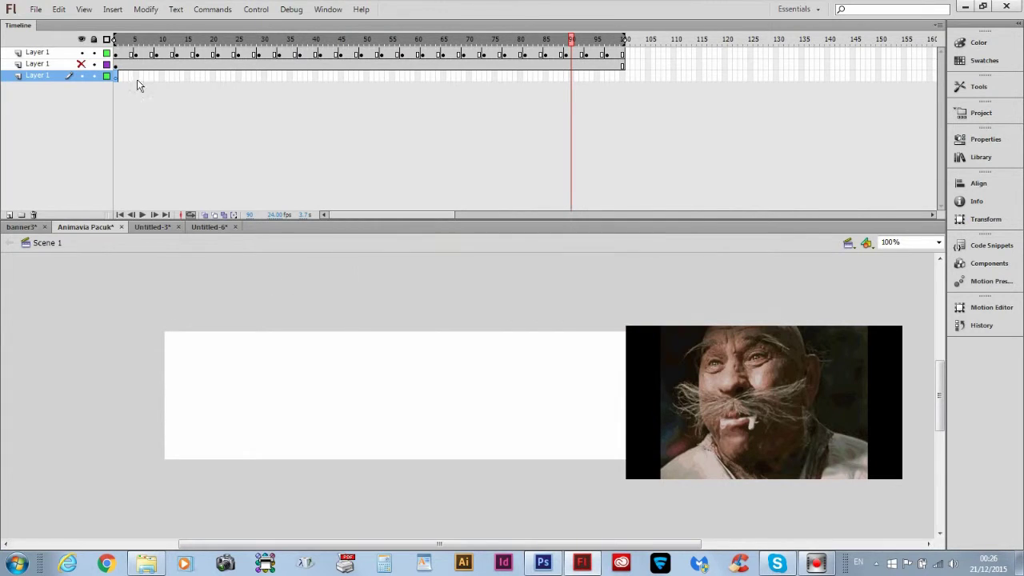
double_click(51, 75)
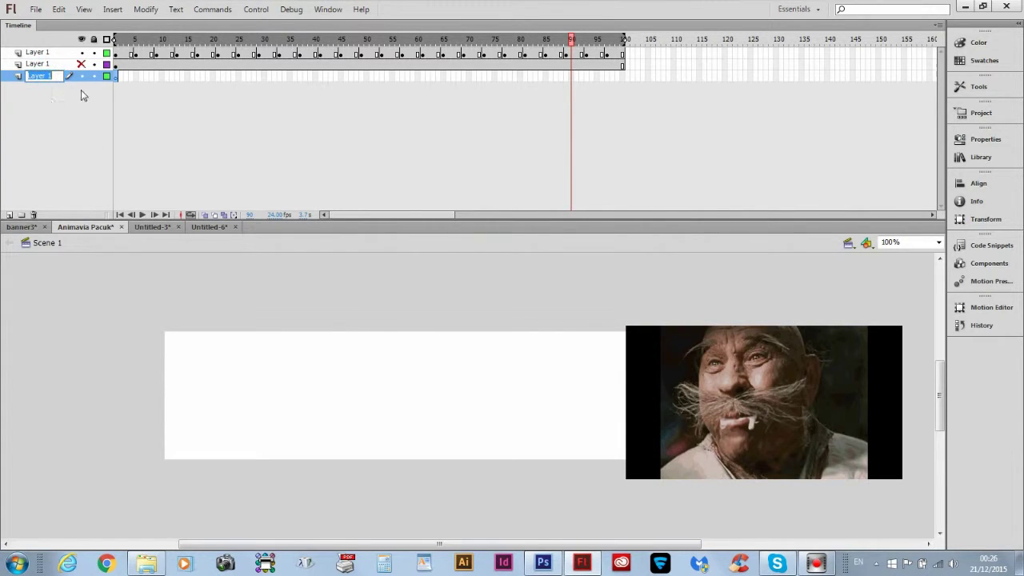
click(8, 214)
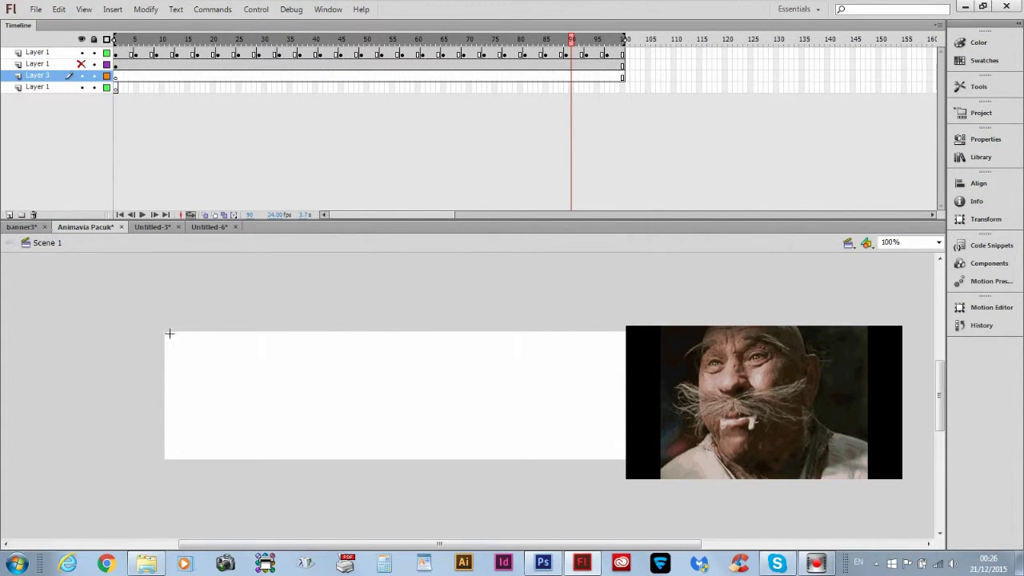
Draw a rectangle over the white banner area, redrawing it with a black fill
drag(161, 330, 897, 461)
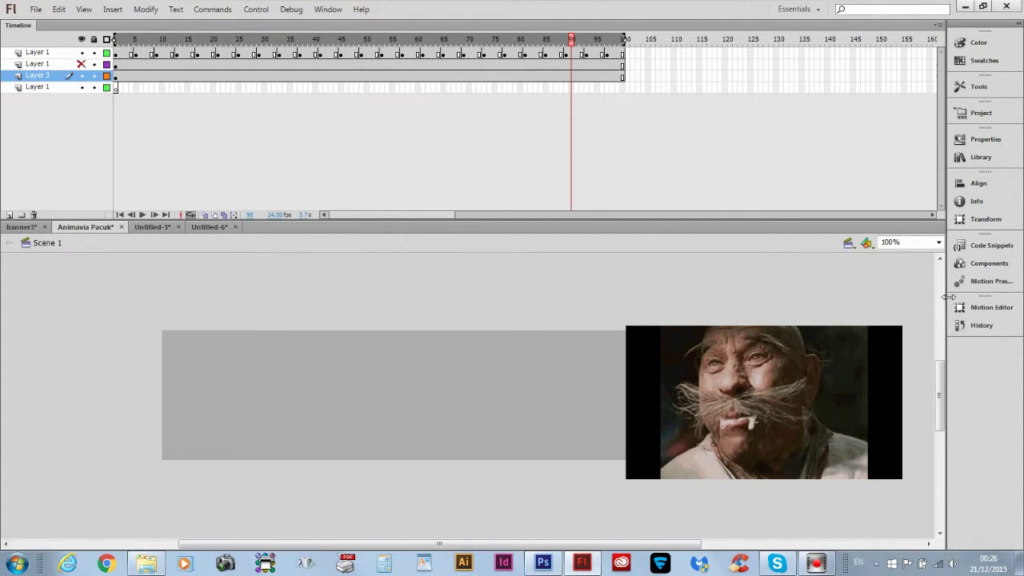
click(981, 141)
click(980, 140)
click(975, 90)
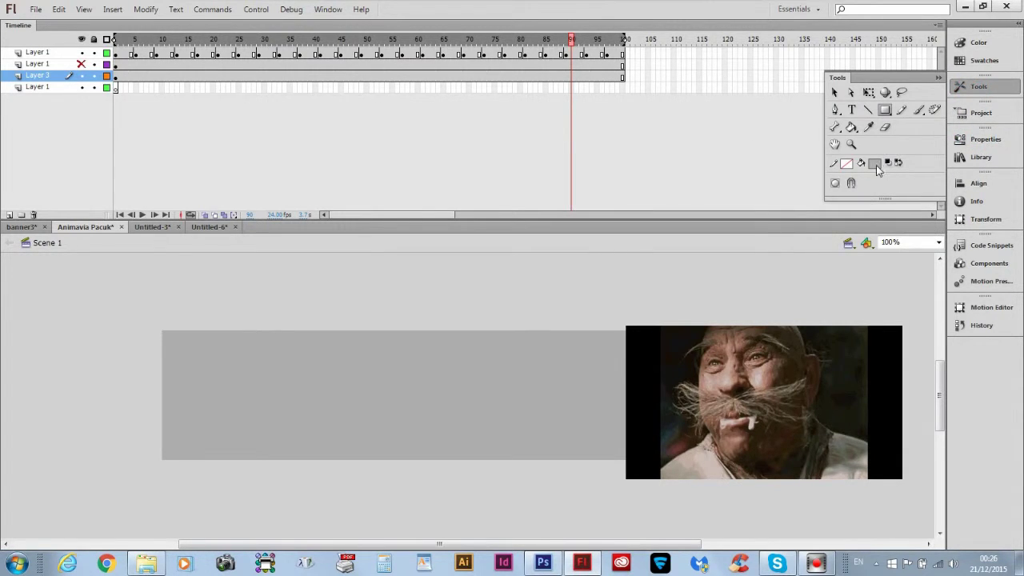
click(875, 165)
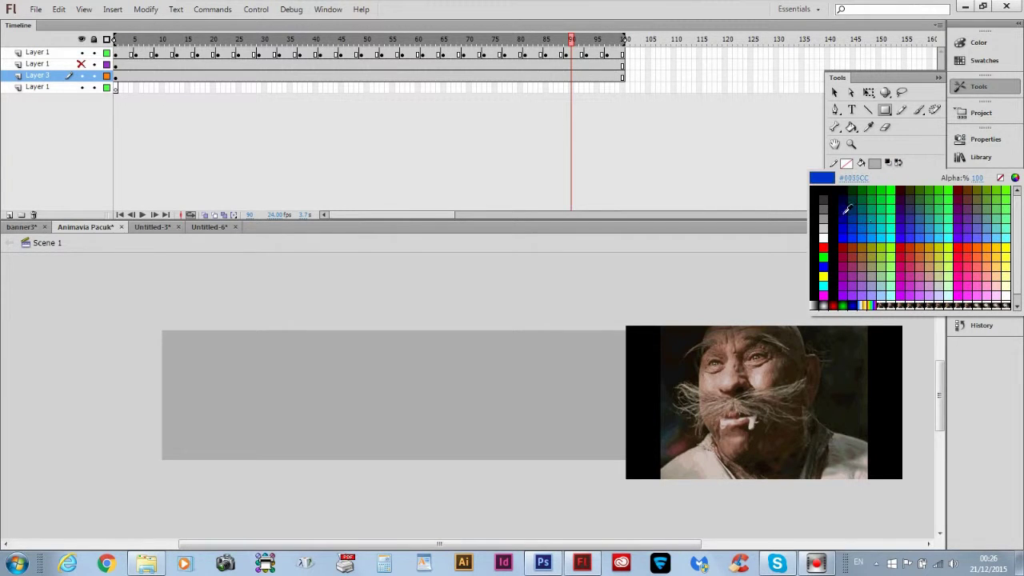
click(838, 294)
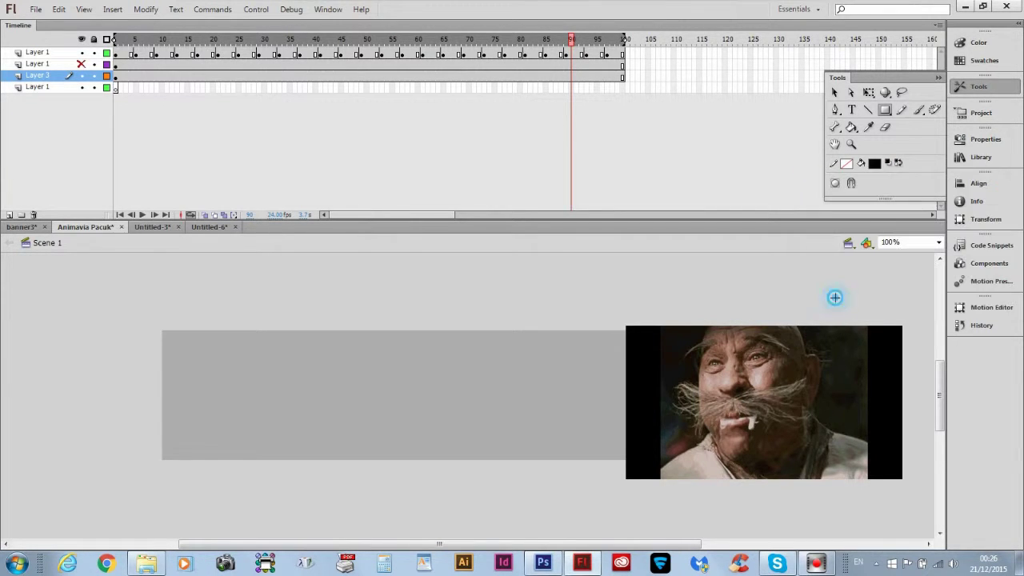
click(216, 350)
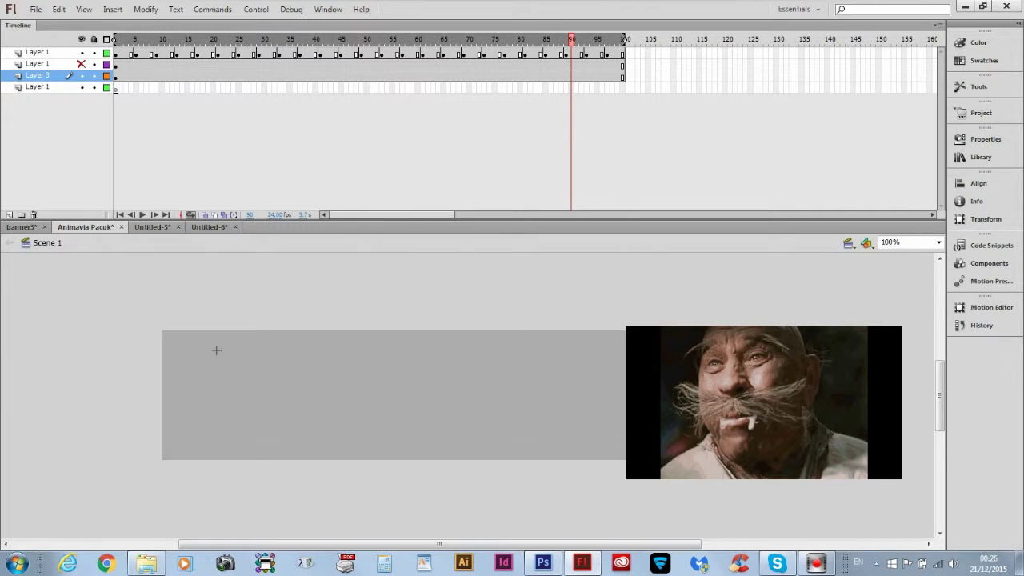
drag(161, 328, 897, 460)
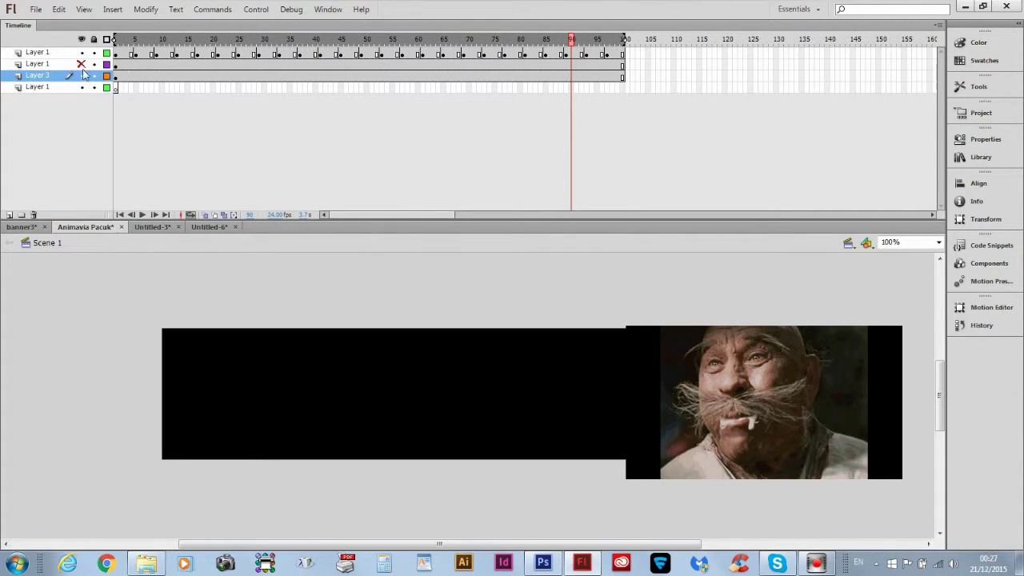
Toggle the logo layer's visibility, cancel a file import, and return to Photoshop
click(81, 64)
click(81, 64)
click(36, 9)
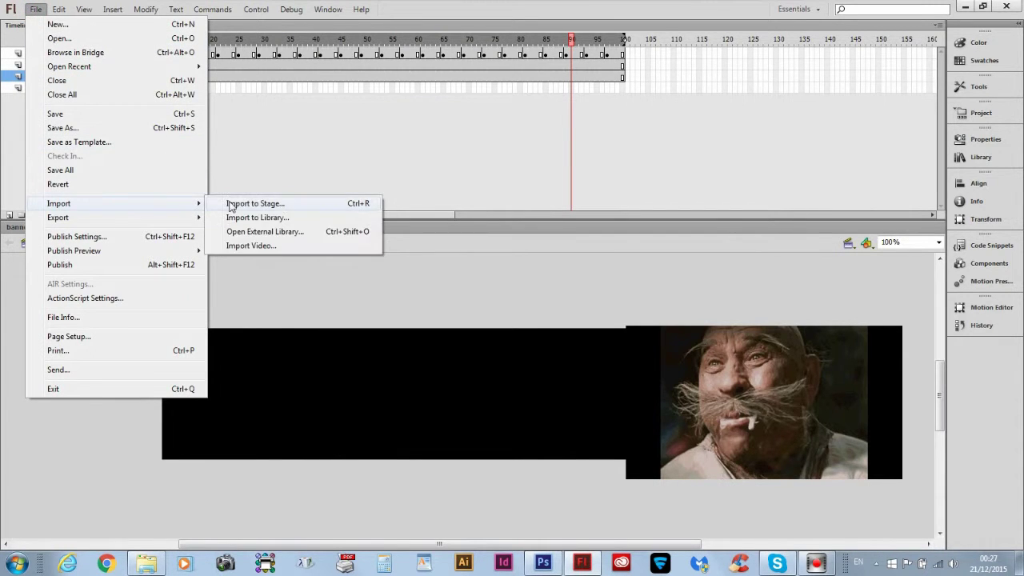
mouse_move(59, 203)
click(249, 204)
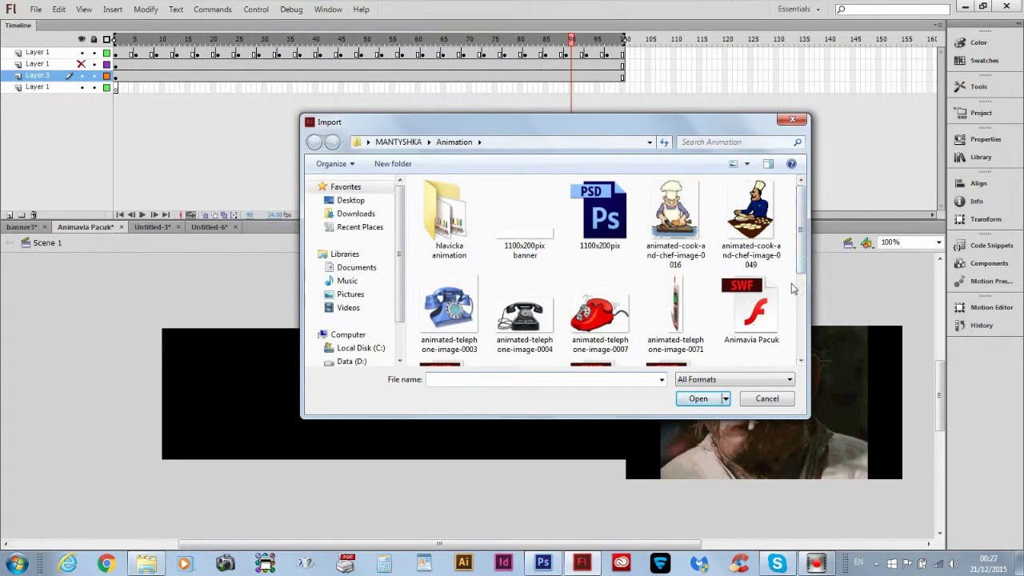
click(767, 399)
click(552, 562)
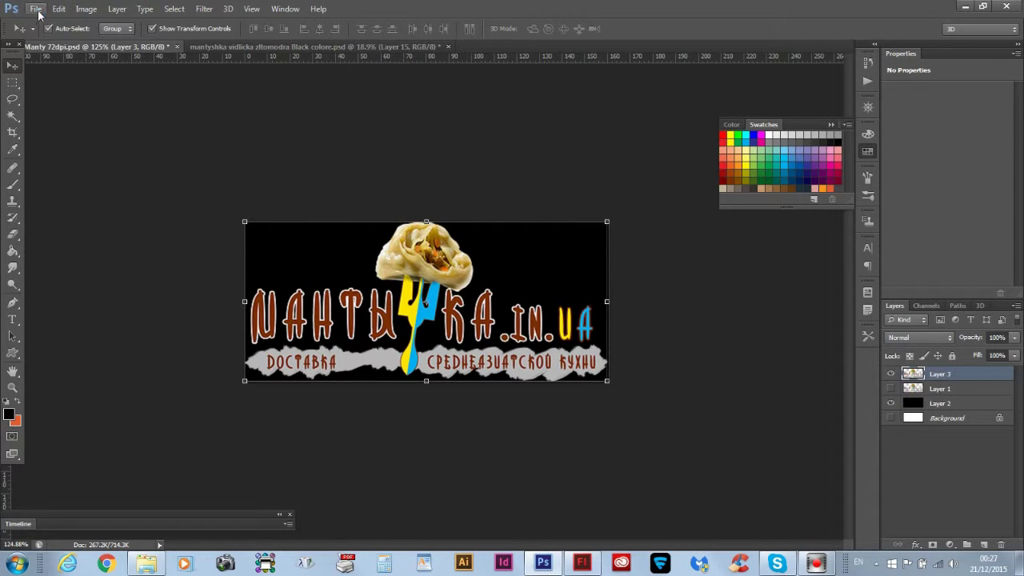
Delete Layer 1 and the black Layer 2, leaving only Layer 3
click(36, 9)
click(954, 392)
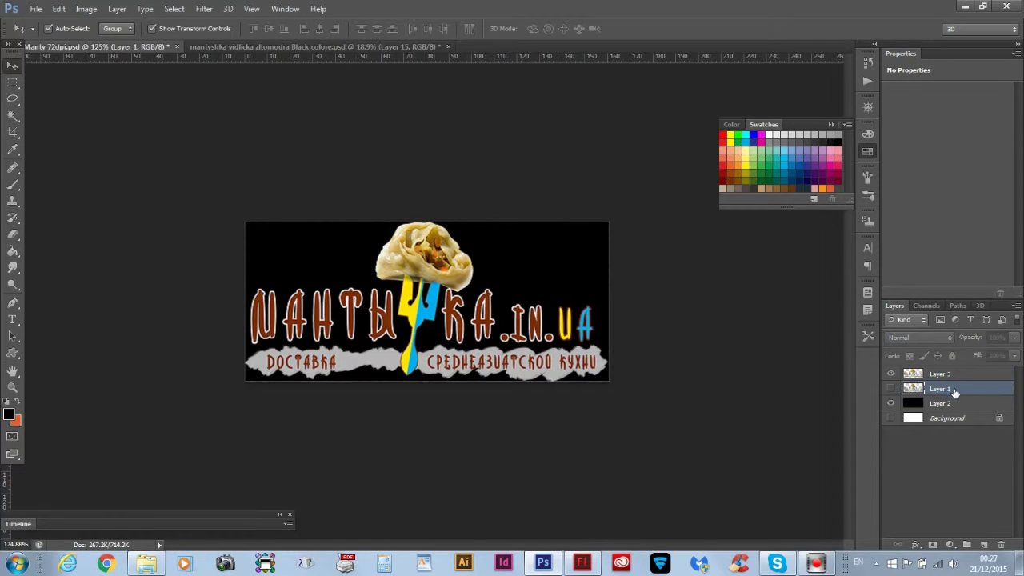
click(1000, 545)
key(Return)
shift+click(912, 374)
click(933, 391)
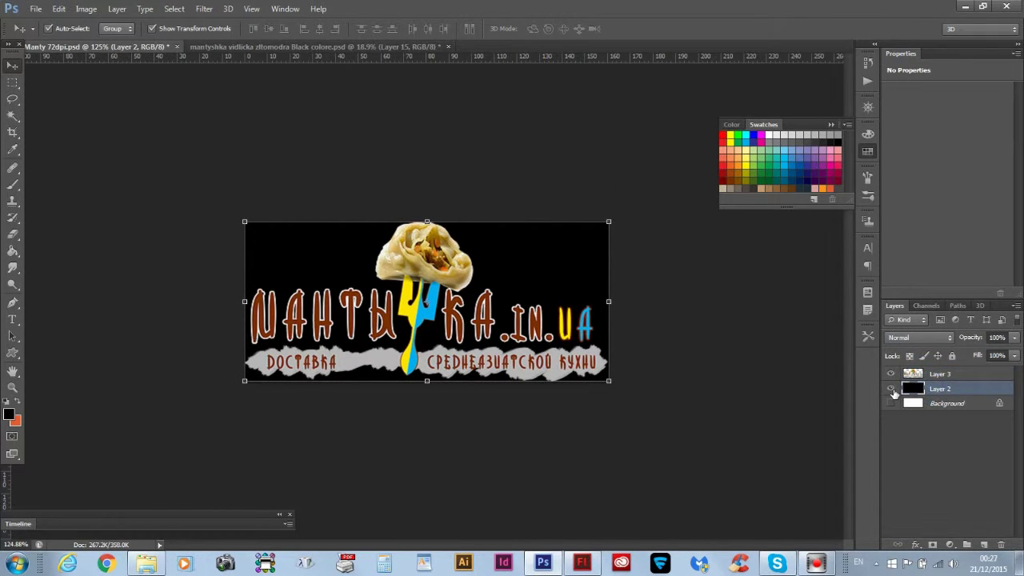
key(Delete)
Save the logo as 'logo Manty 72dpi BLACK' PSD in the Animation folder
click(36, 9)
click(96, 161)
click(664, 356)
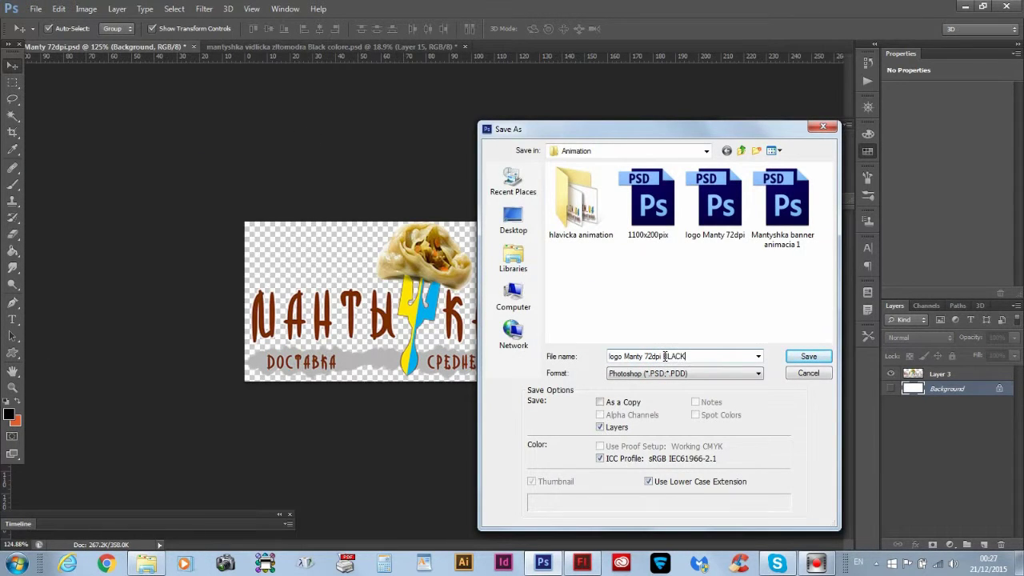
key(Return)
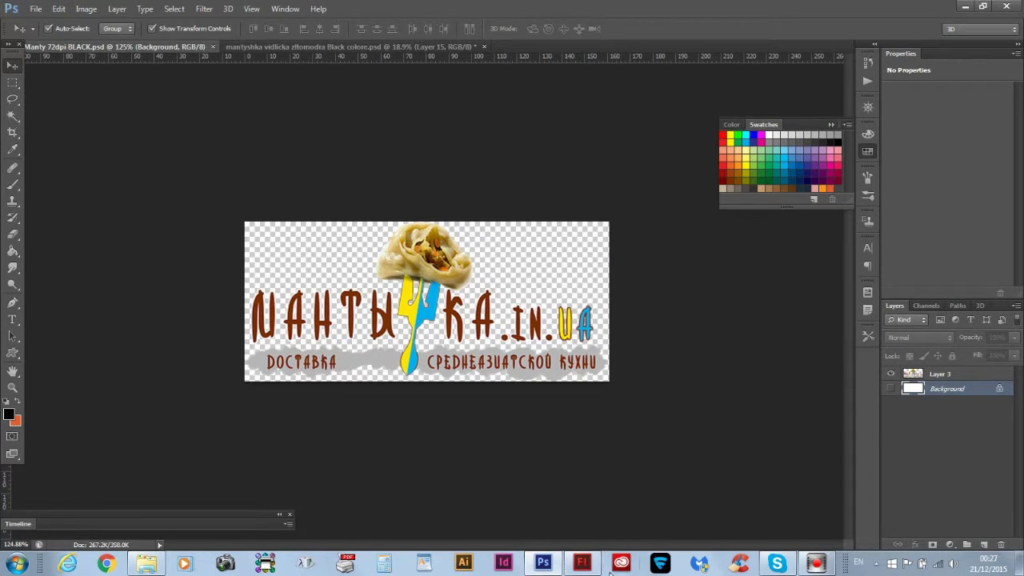
click(582, 564)
Add a new logo layer and choose logo Manty 72dpi BLACK.psd for Import to Stage
click(36, 9)
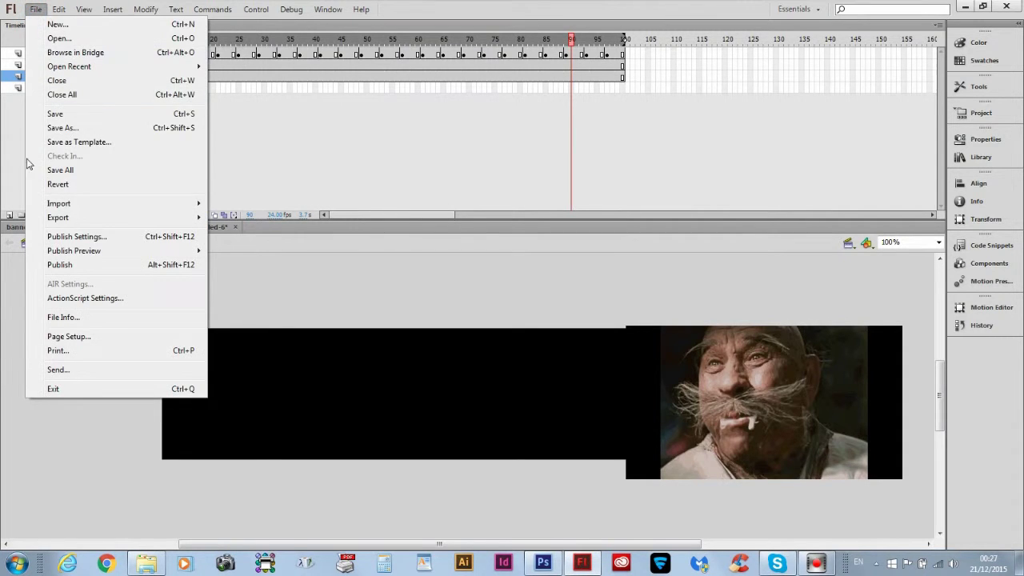
click(9, 156)
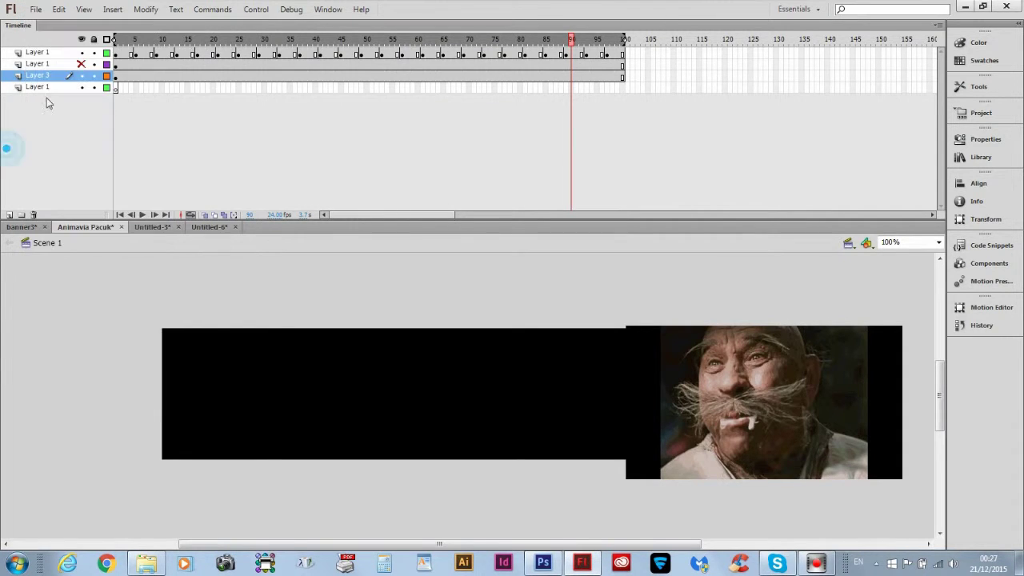
click(9, 214)
click(36, 9)
click(248, 204)
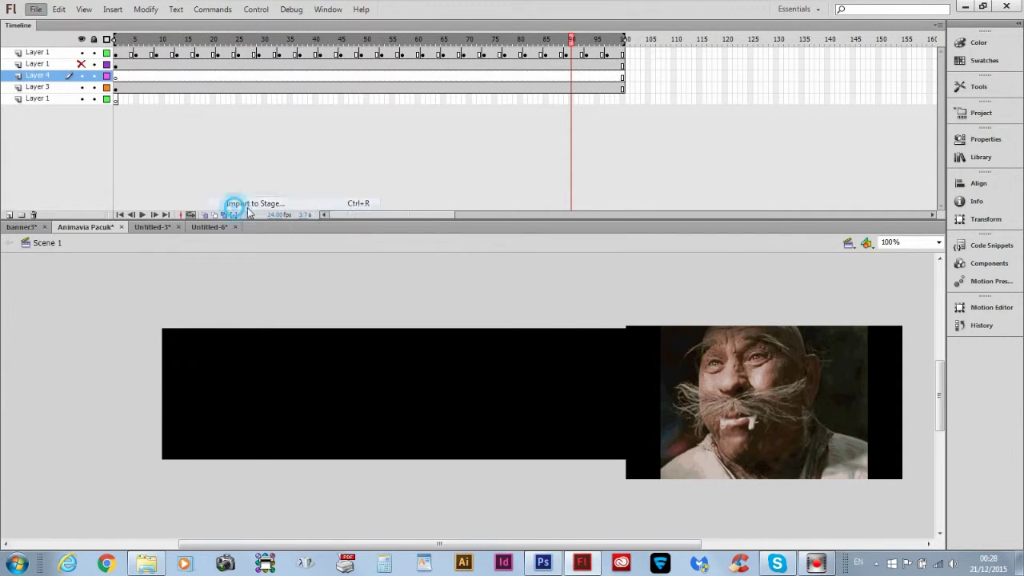
drag(802, 230, 803, 308)
click(675, 284)
Import only the PSD's Layer 3, then deselect the placed logo
click(688, 399)
click(384, 122)
click(621, 457)
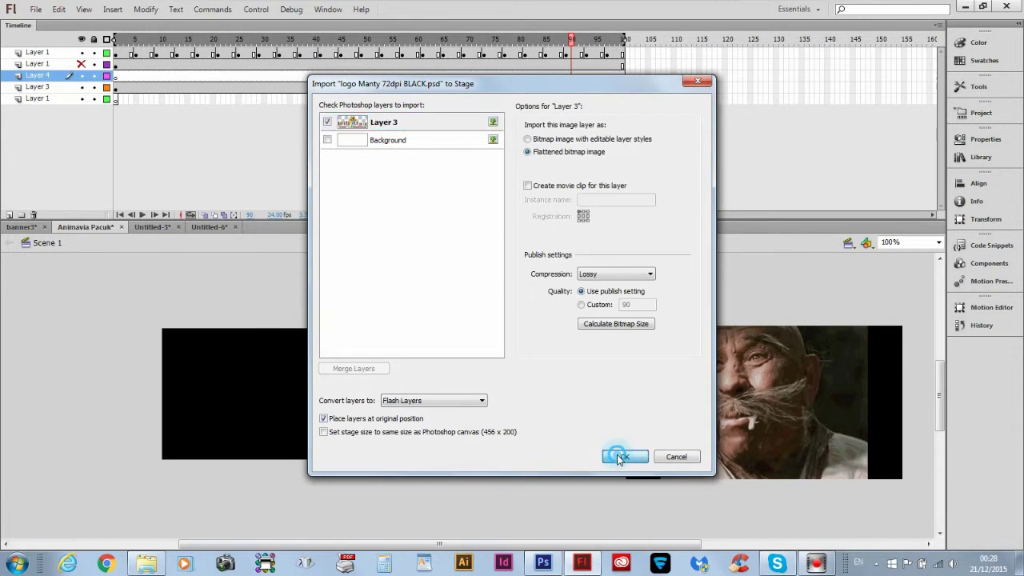
click(979, 86)
click(406, 412)
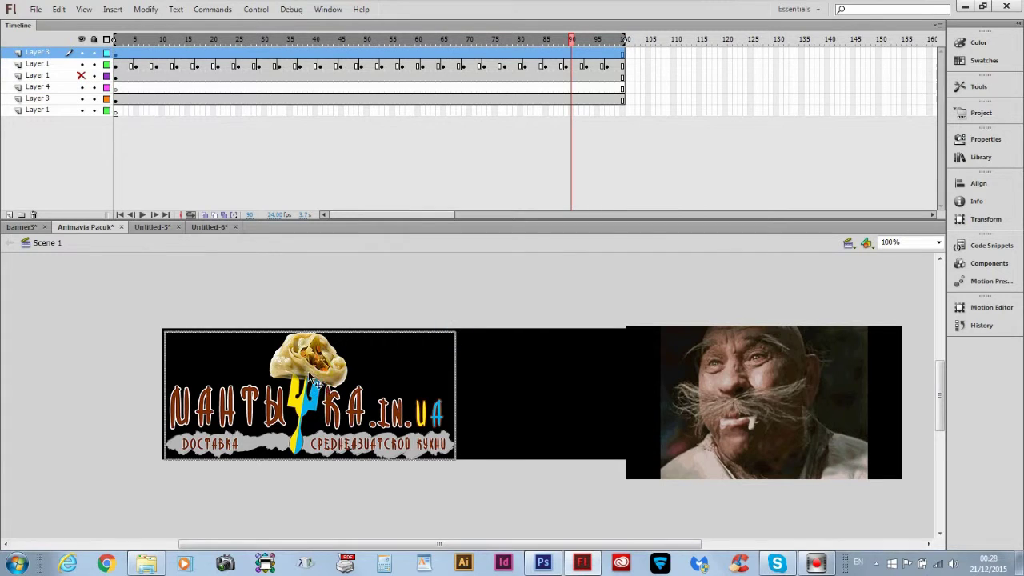
click(510, 502)
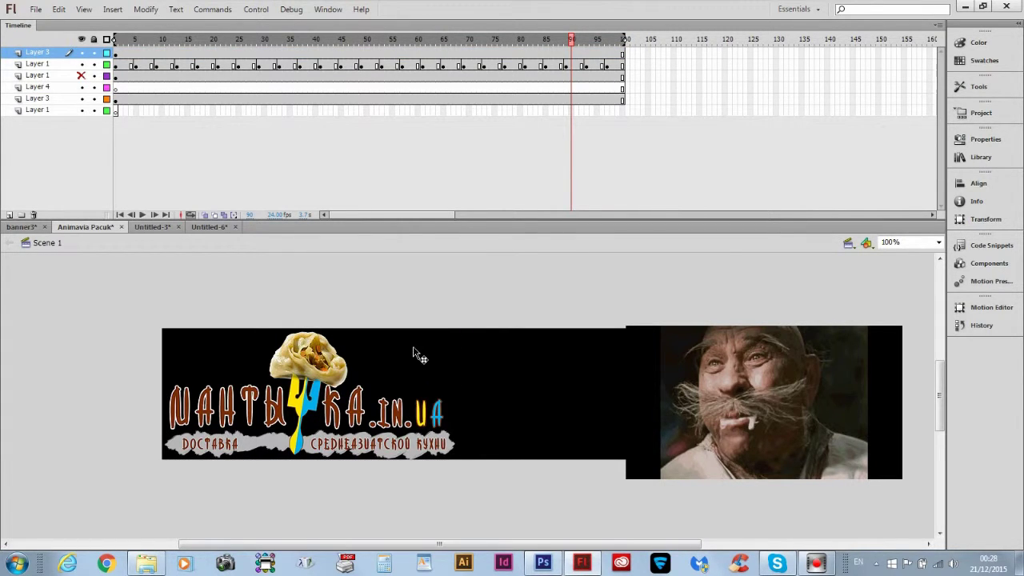
click(256, 9)
click(484, 105)
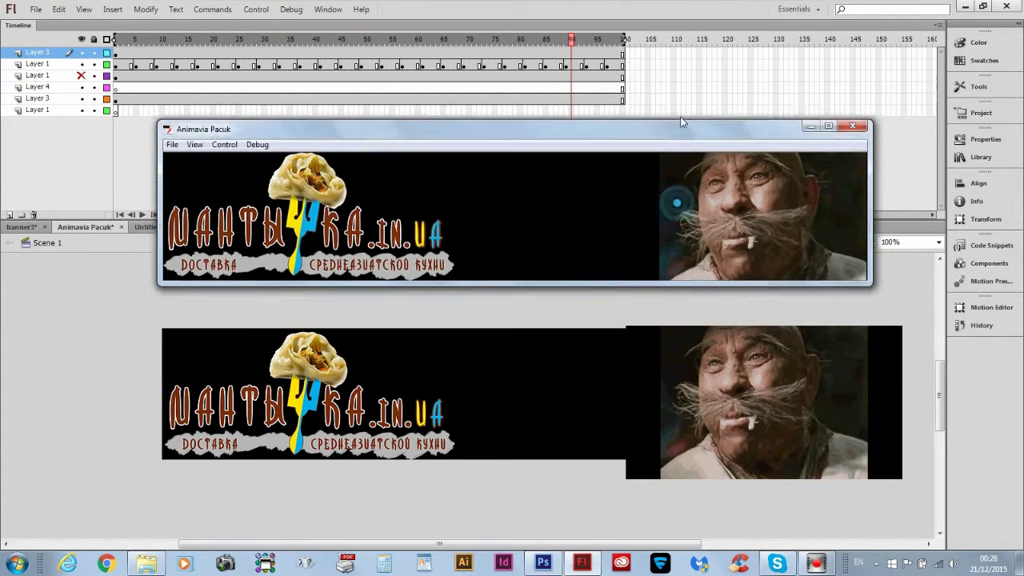
drag(675, 201, 679, 91)
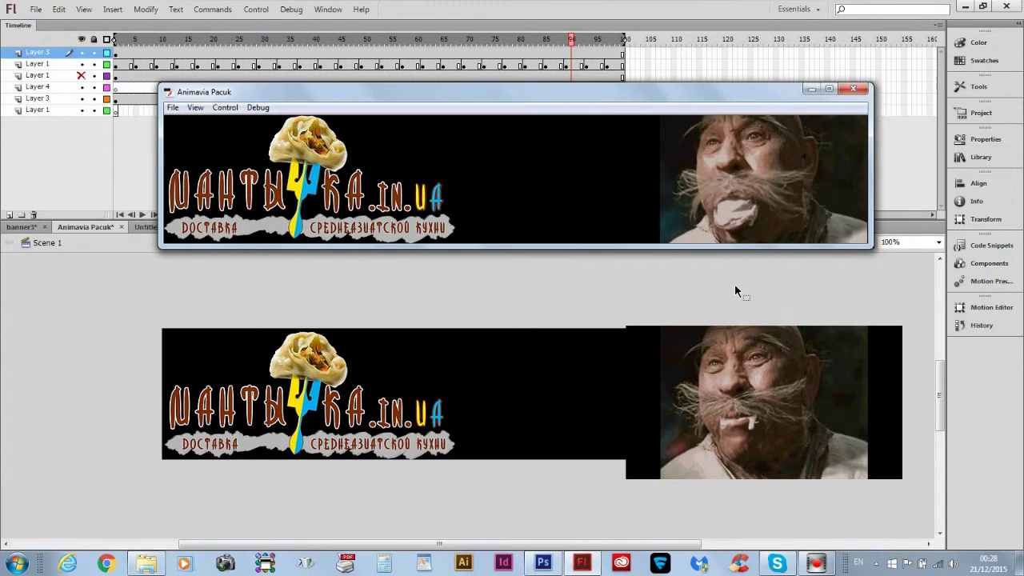
key(ctrl+w)
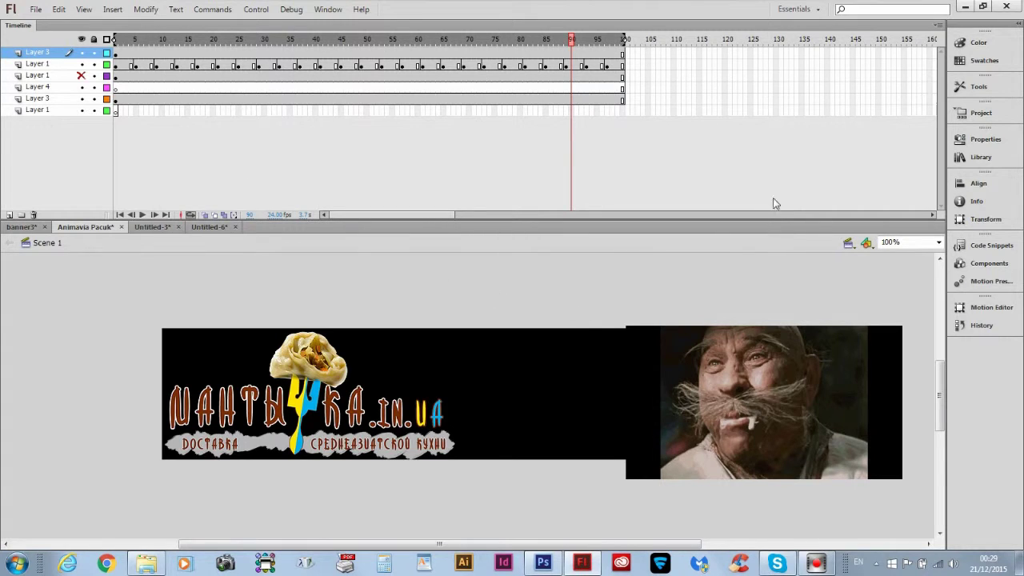
Add Layer 6 and draw a text box with font size 30
click(9, 214)
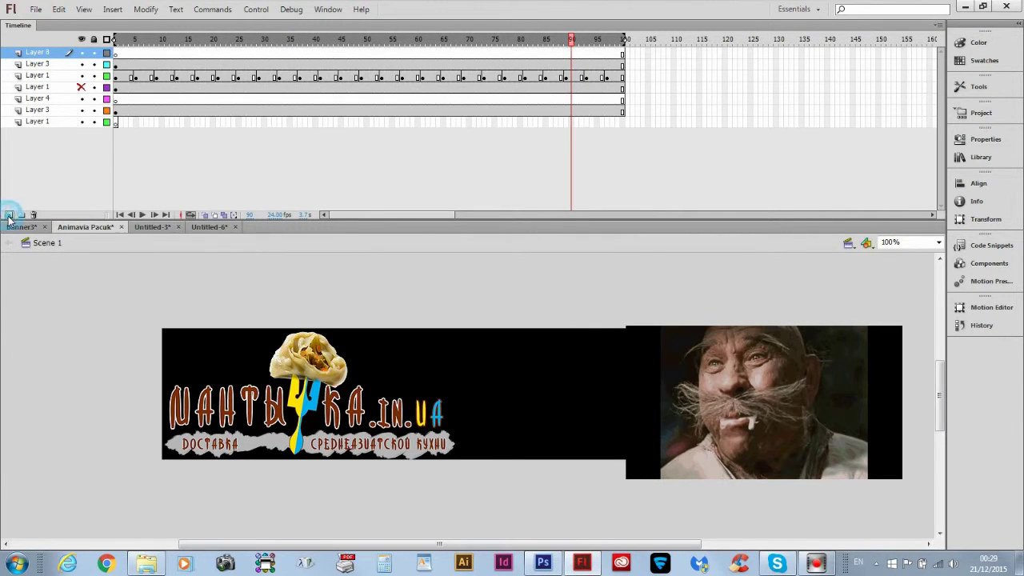
click(58, 54)
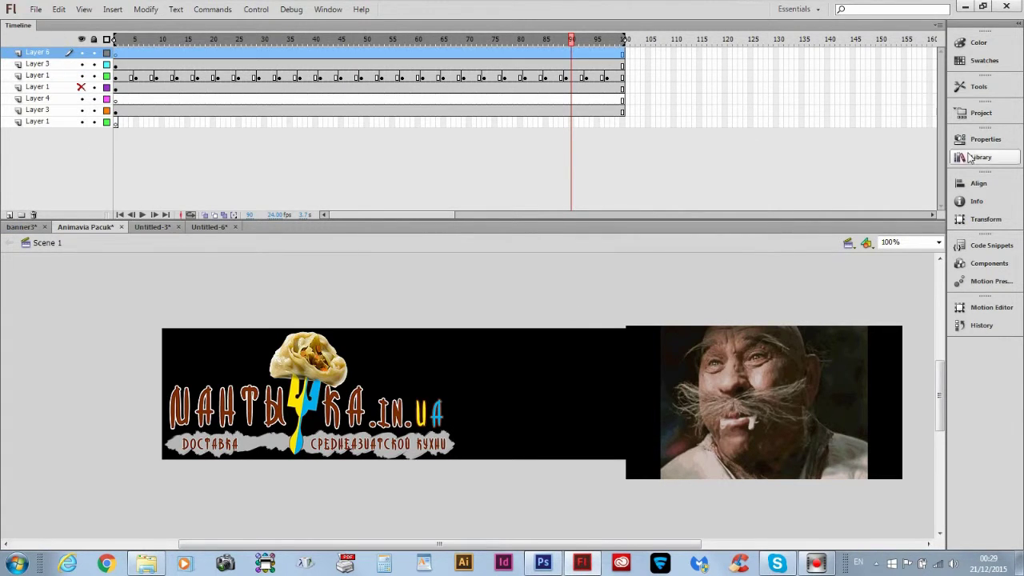
click(979, 87)
click(854, 112)
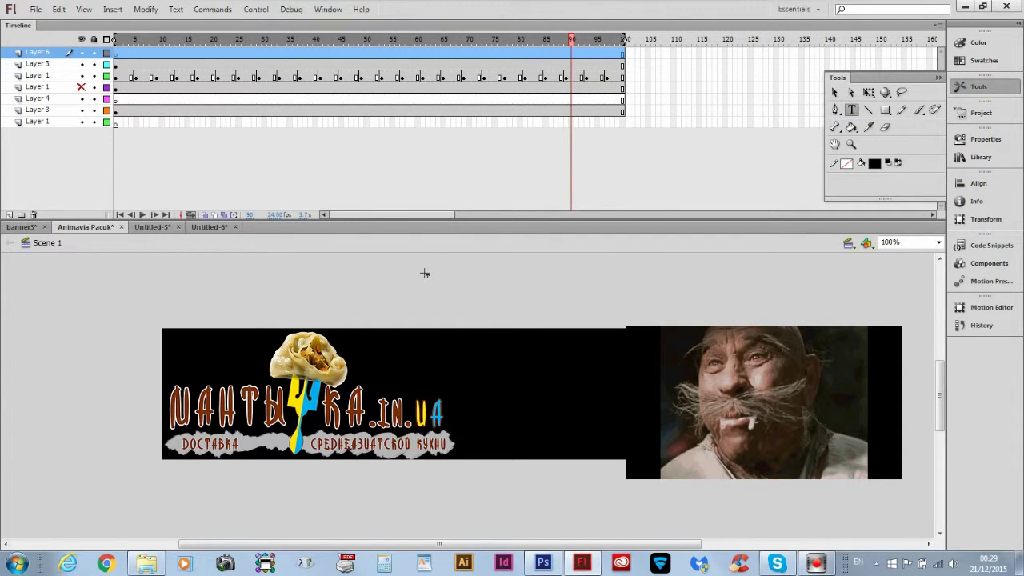
drag(449, 254, 615, 297)
click(992, 141)
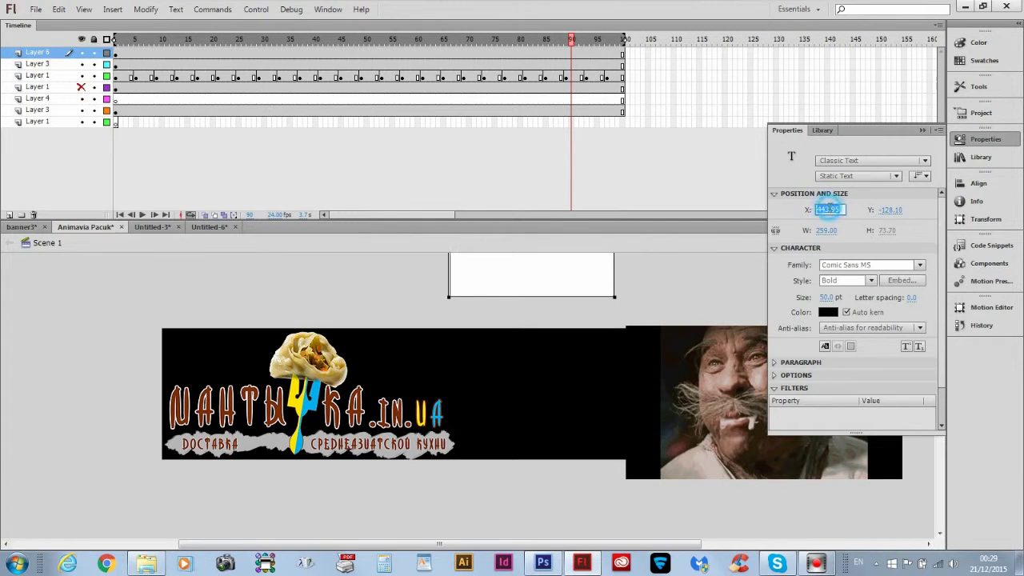
click(826, 297)
text(30)
click(583, 272)
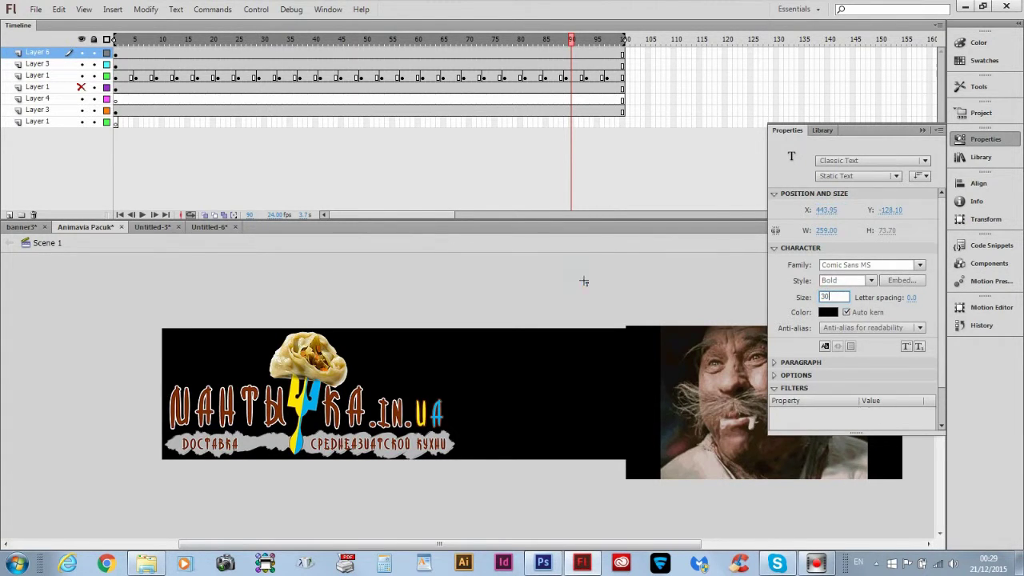
Type the slogan 'лопайте наши манты', correcting the typos
click(440, 269)
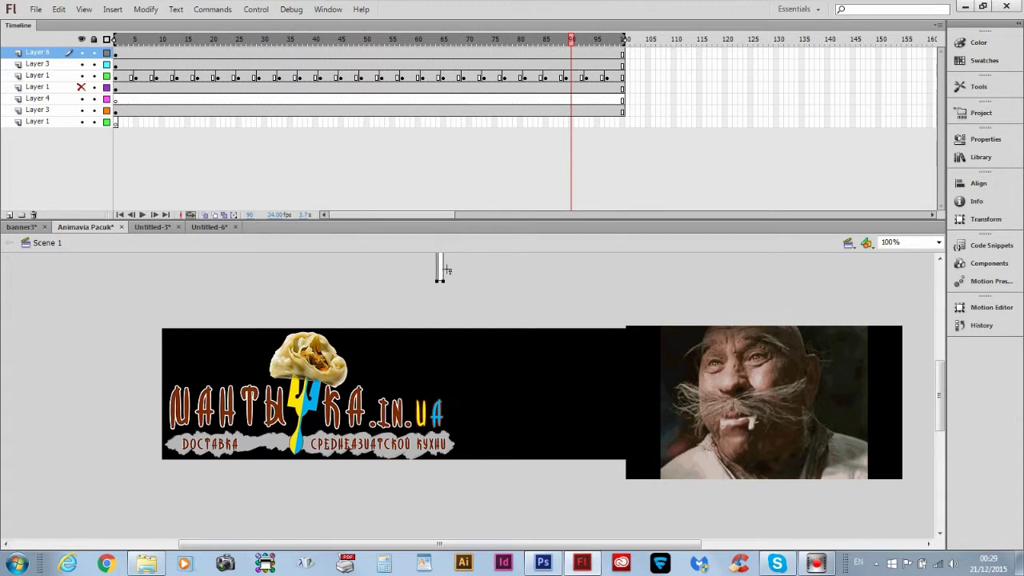
text(А)
key(BackSpace)
text(лоа)
key(BackSpace)
text(ва)
key(BackSpace)
key(BackSpace)
text(пайте наши манты)
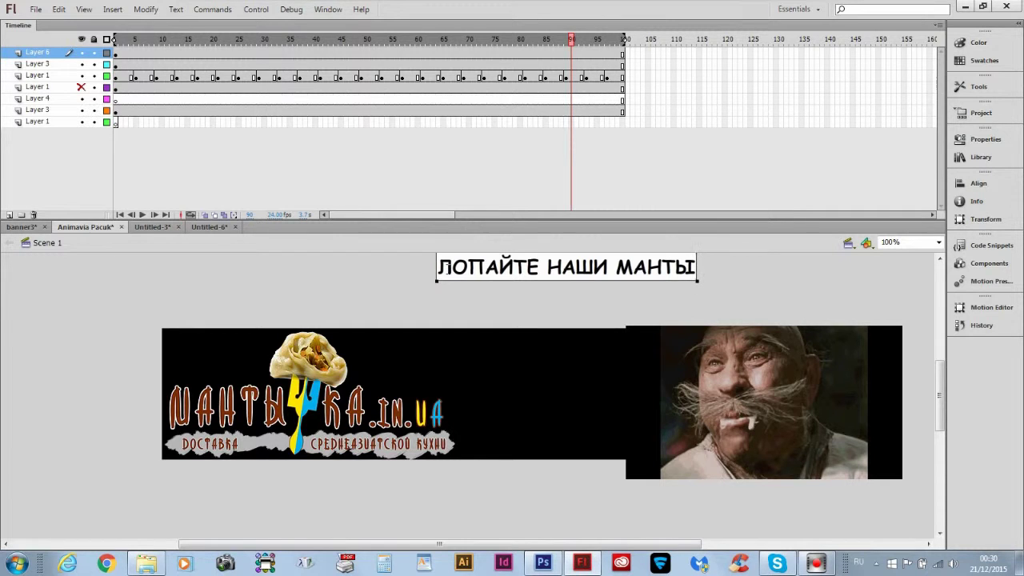
Colour the whole slogan light lavender
key(ctrl+a)
click(986, 139)
click(827, 310)
click(839, 384)
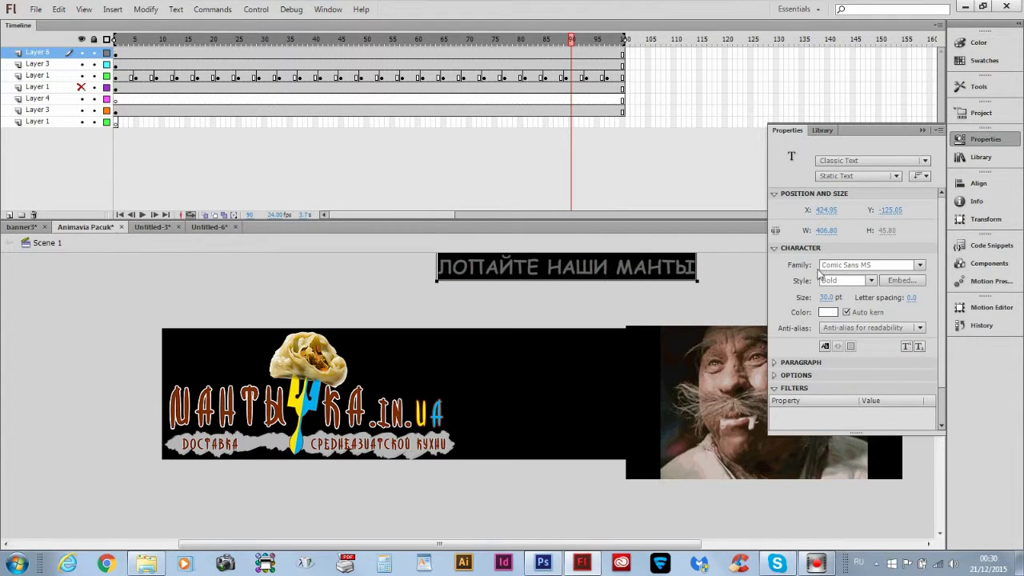
click(829, 312)
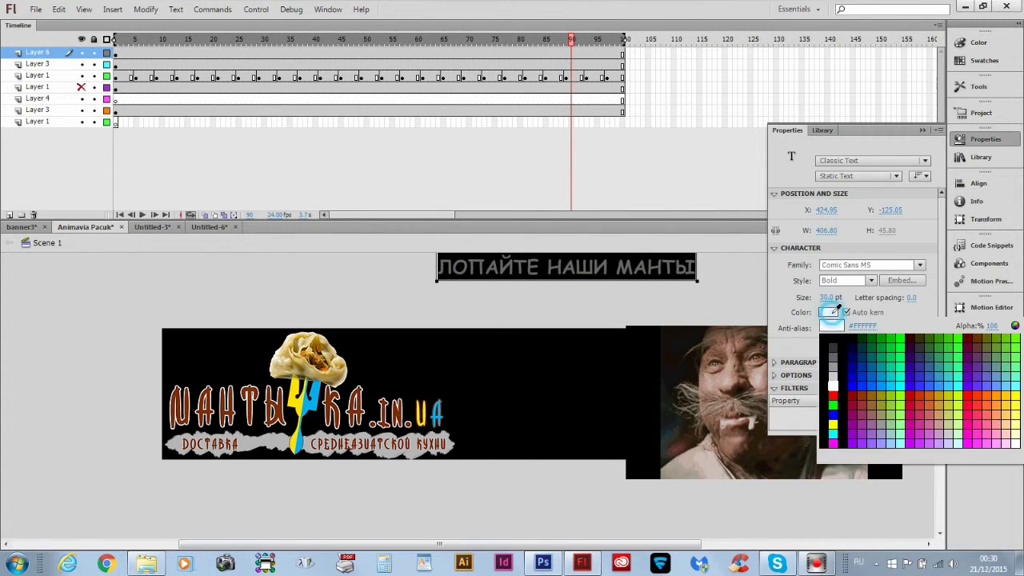
click(890, 445)
click(637, 268)
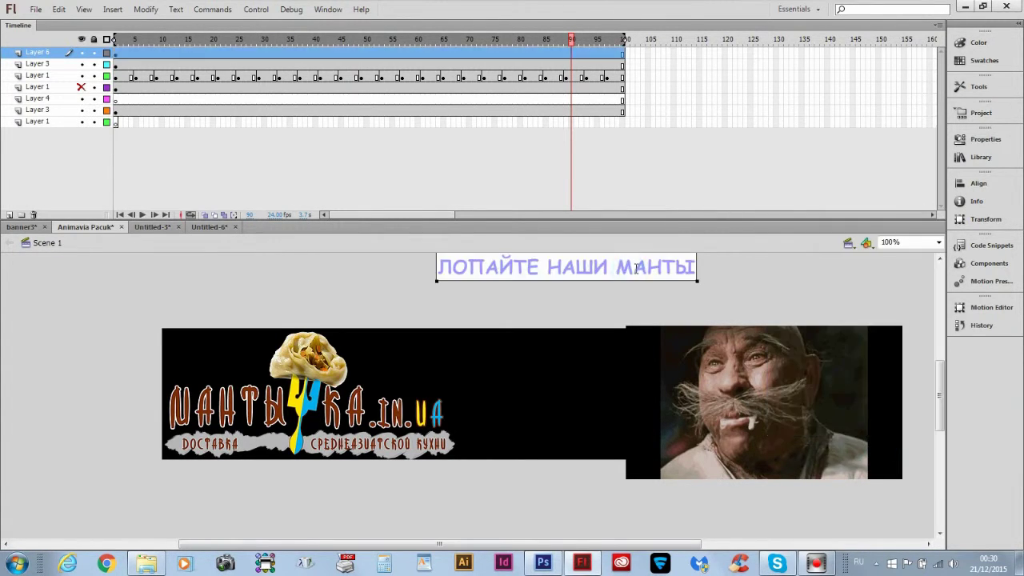
Move the slogan down onto the black banner with the Selection tool
click(978, 86)
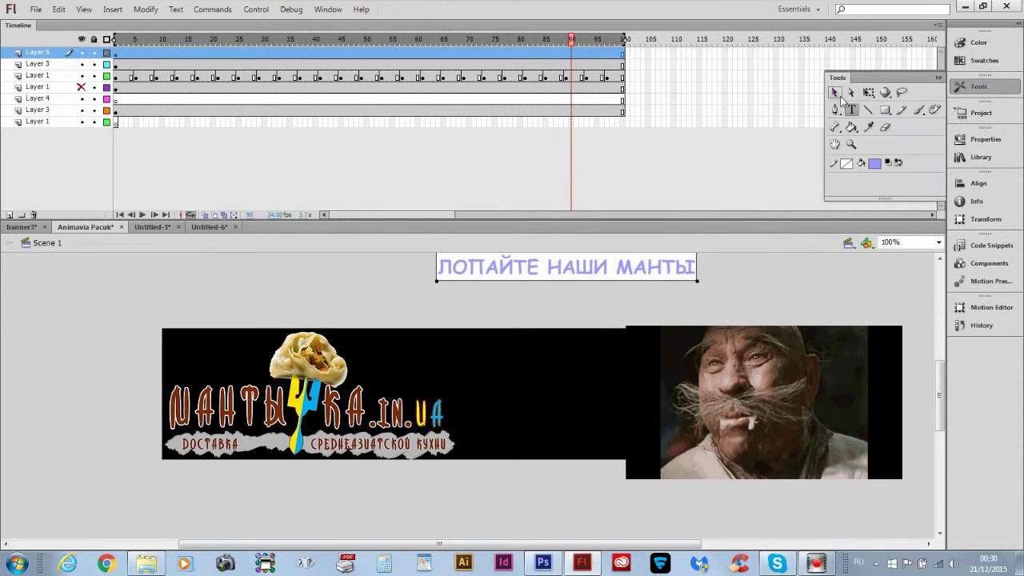
click(738, 259)
mouse_move(627, 276)
mouse_down()
mouse_move(590, 362)
mouse_move(627, 363)
mouse_up()
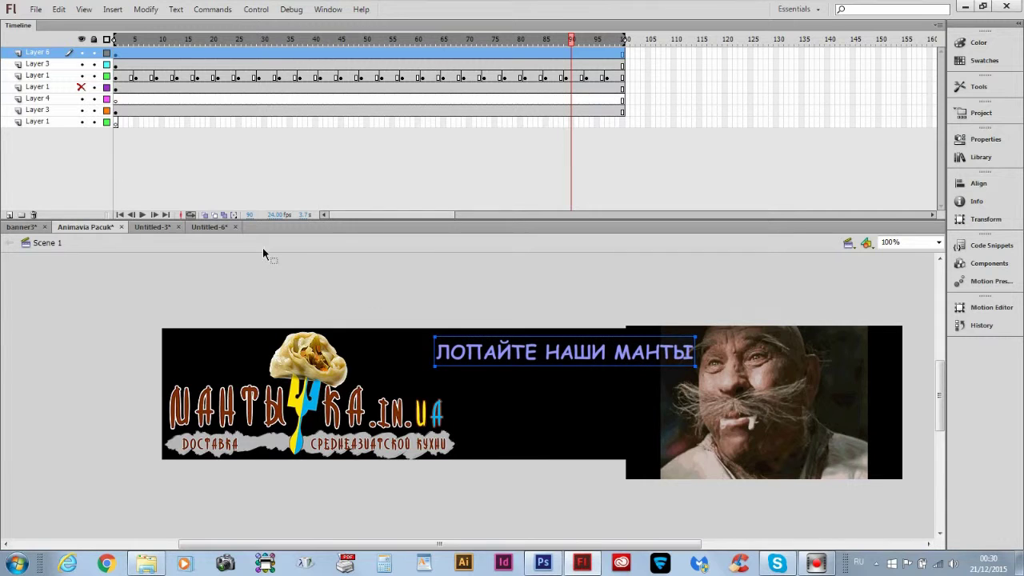
Shrink НАШИ to 20 pt and break МАНТЫ onto a second line
double_click(552, 353)
drag(605, 353, 545, 352)
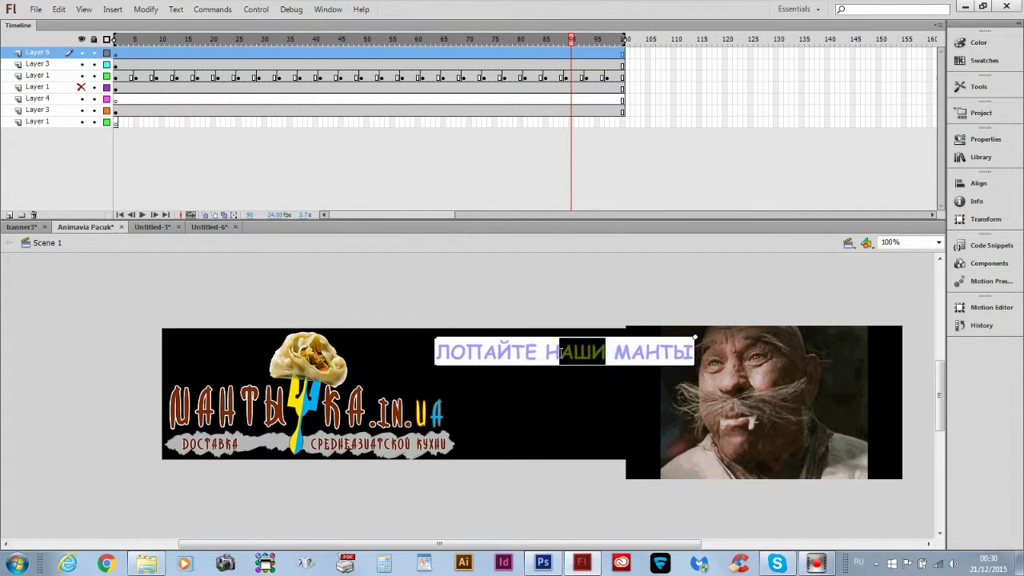
click(985, 139)
click(827, 298)
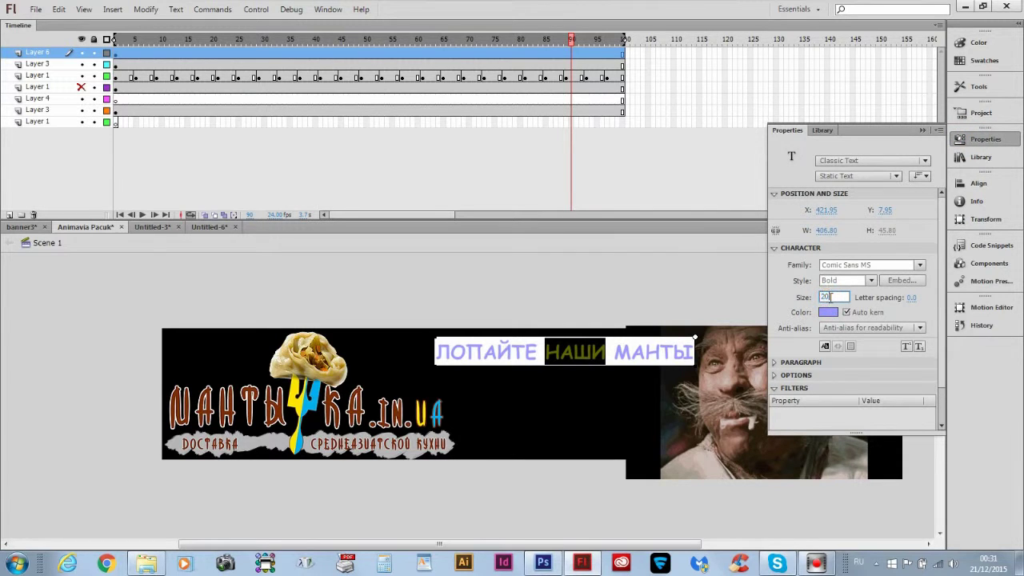
key(Return)
click(596, 353)
key(Return)
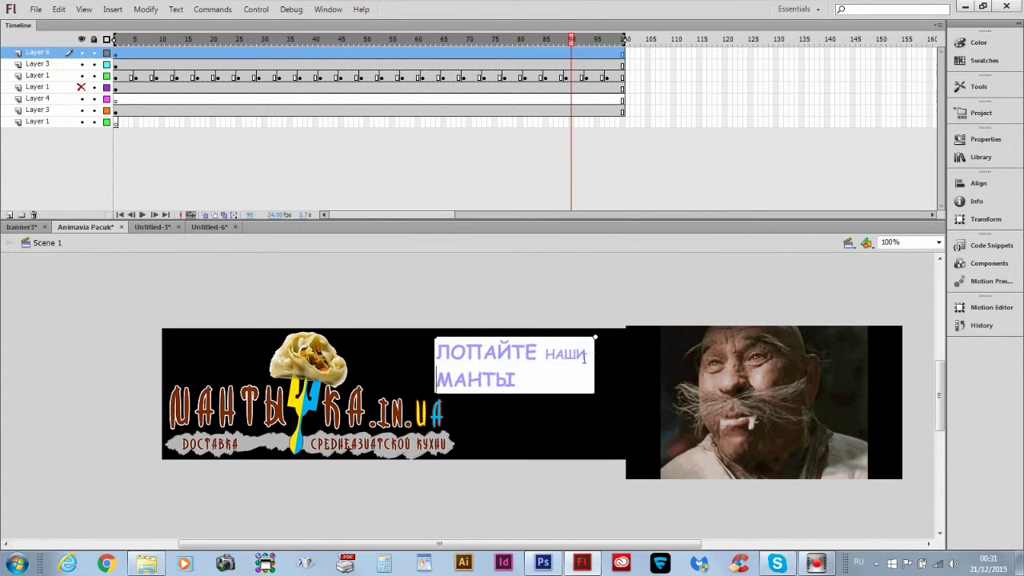
Try wider letter spacing on МАНТЫ, then reset it to 0
double_click(490, 380)
click(984, 140)
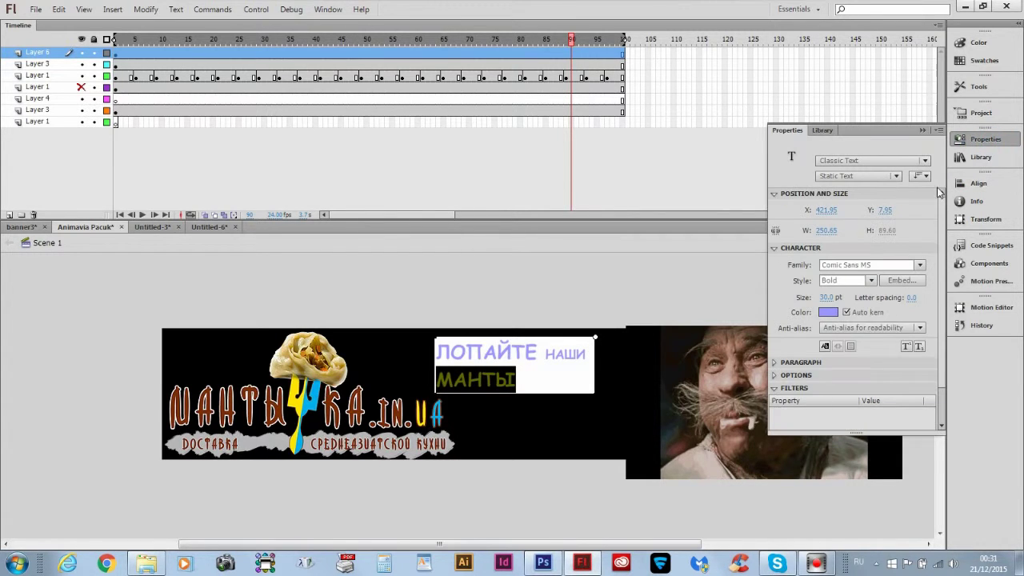
click(788, 363)
scroll(803, 392, down, 3)
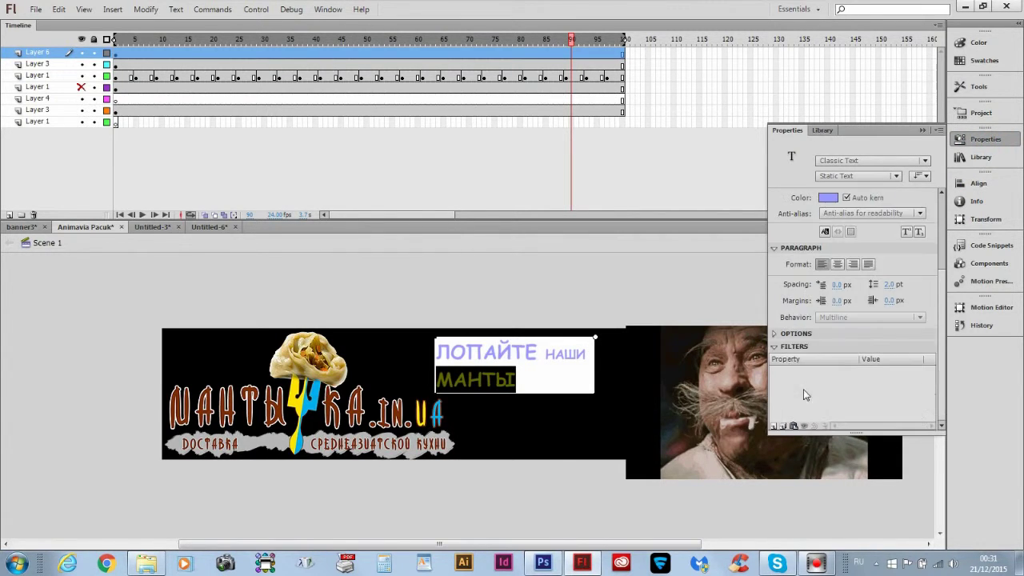
click(775, 333)
scroll(893, 357, up, 5)
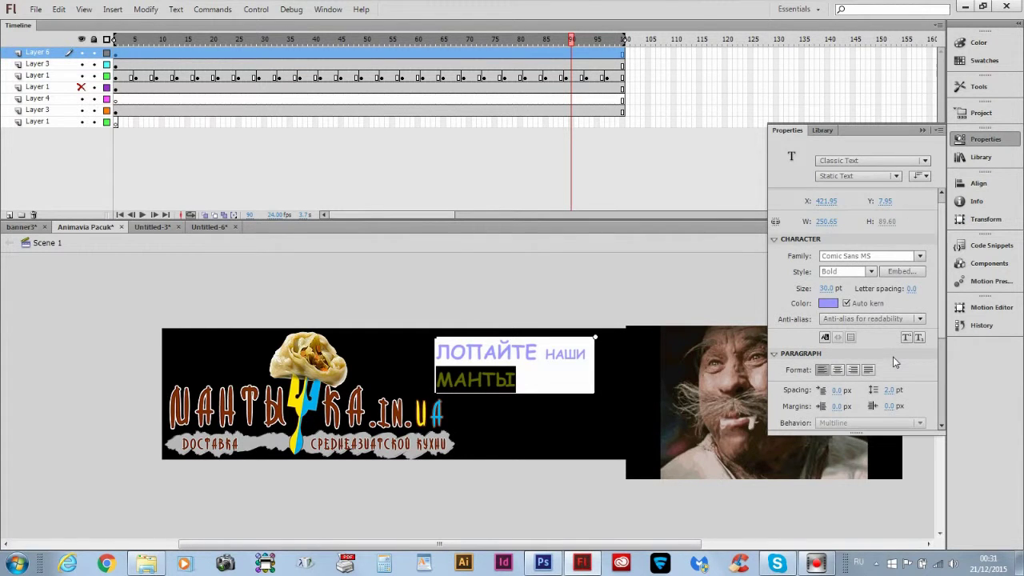
click(919, 320)
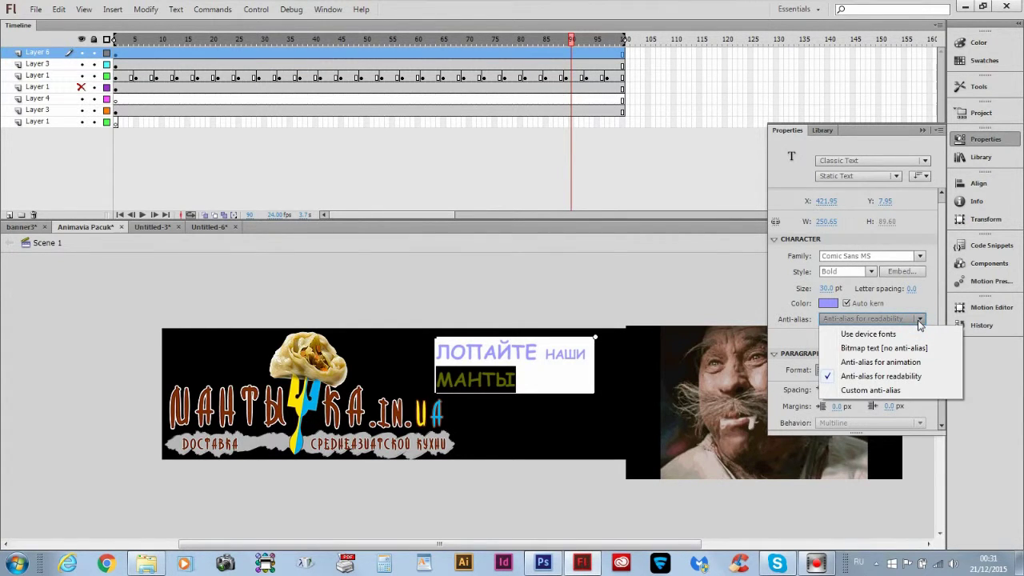
click(920, 320)
click(911, 288)
key(Return)
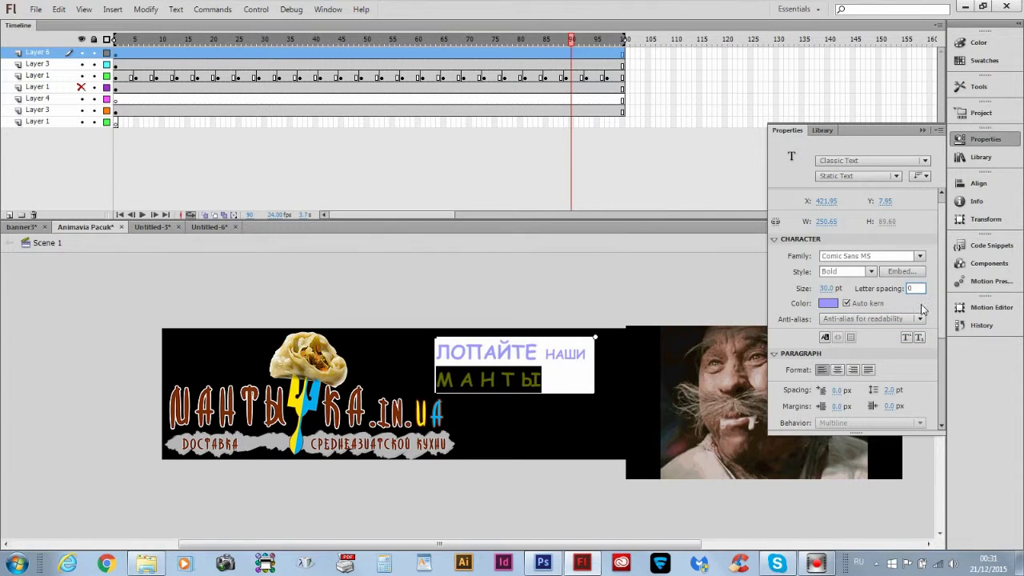
key(Return)
click(534, 389)
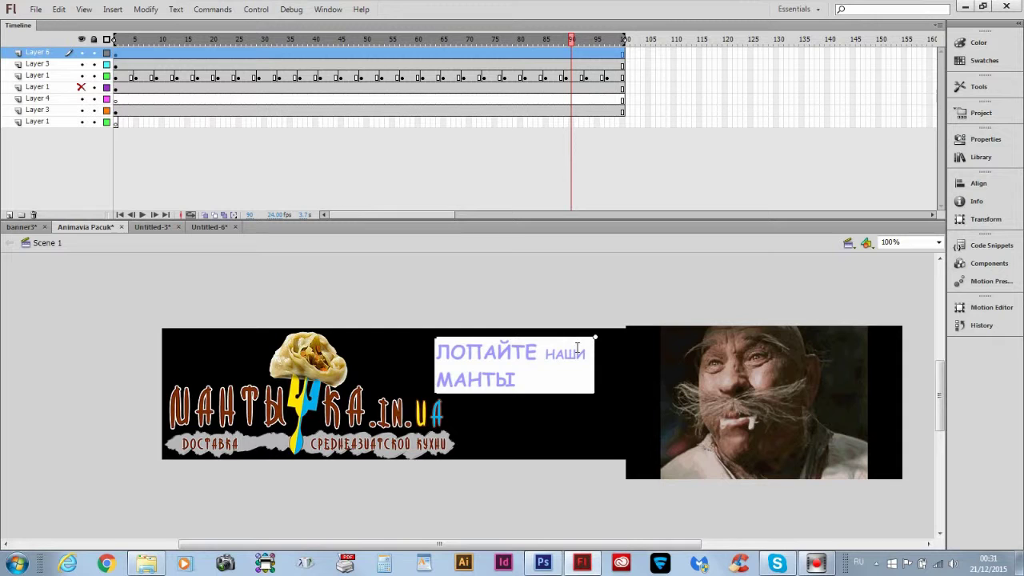
Centre-align the slogan lines and set НАШИ back to 30 pt
key(Escape)
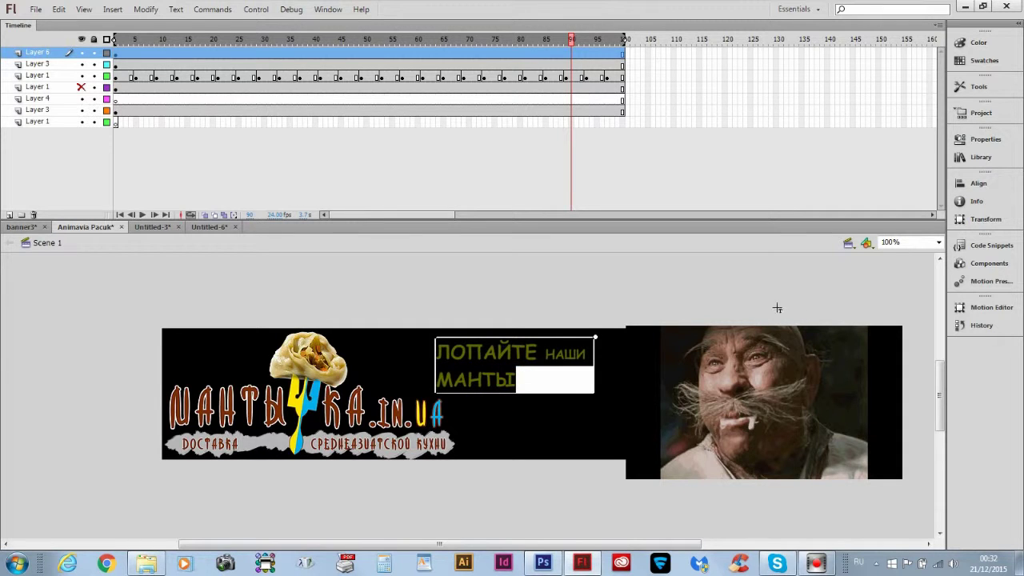
click(986, 139)
click(846, 375)
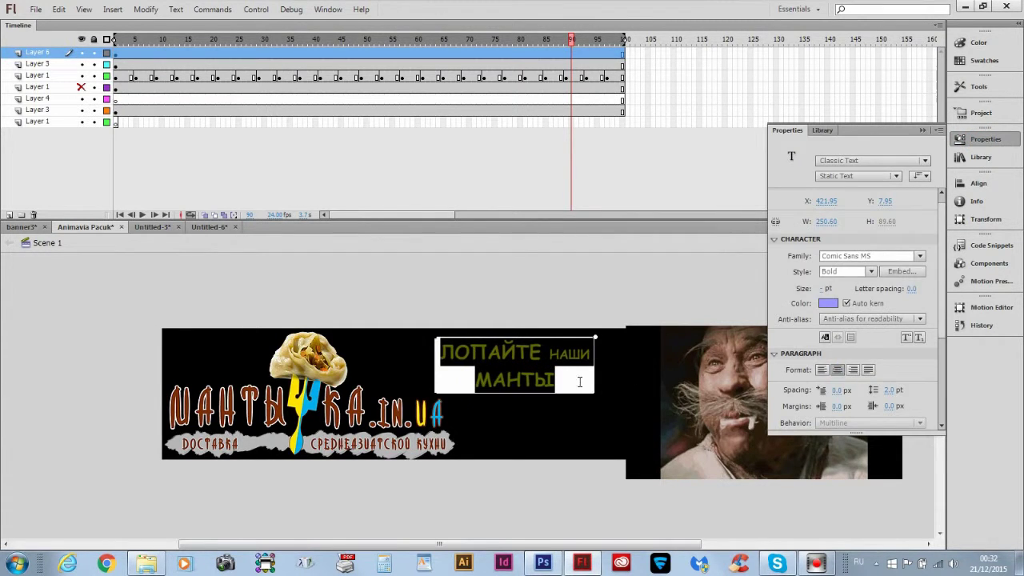
click(559, 359)
double_click(560, 353)
click(981, 139)
click(838, 289)
text(30)
key(Return)
Set ЛОПАЙТЕ and МАНТЫ to 30 pt as well
drag(536, 352, 430, 352)
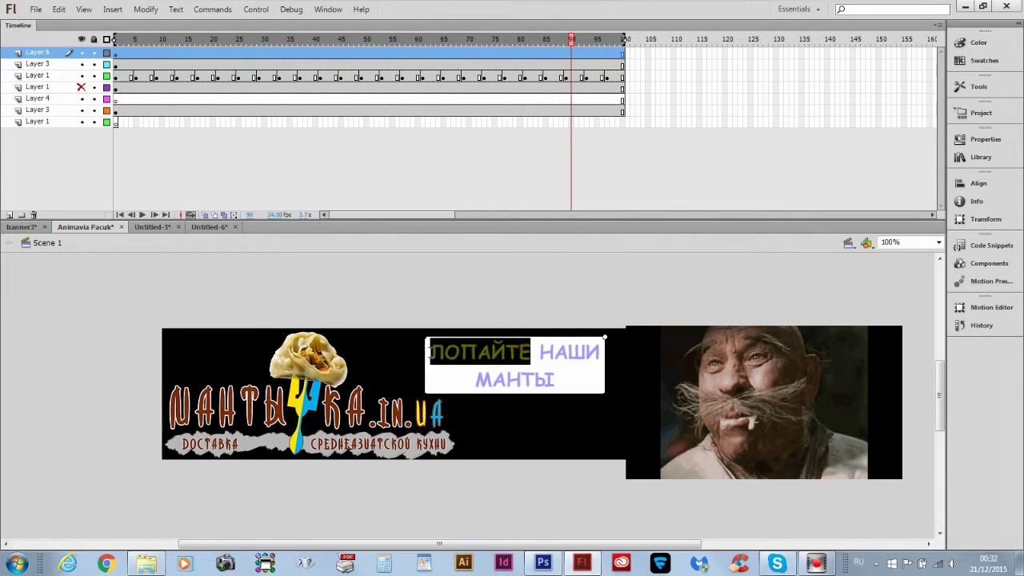
click(986, 139)
click(826, 289)
text(30)
key(Return)
drag(554, 382, 475, 383)
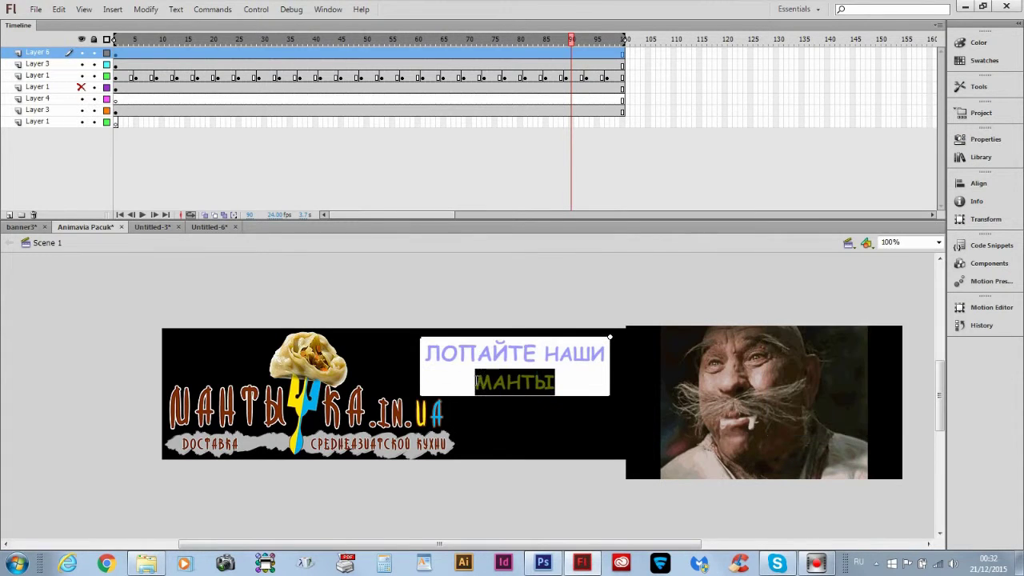
click(985, 139)
click(825, 289)
text(30)
key(Return)
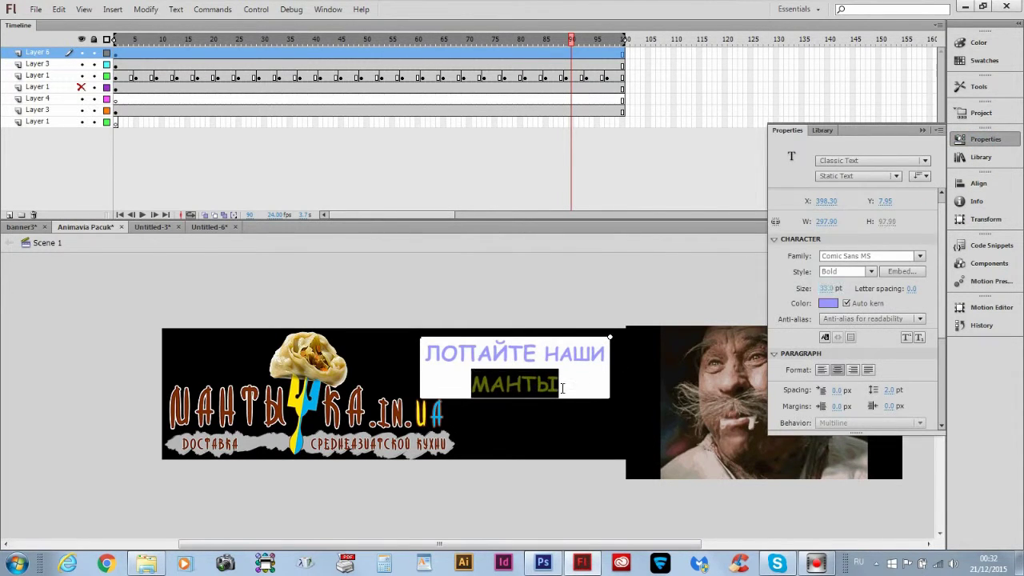
click(570, 387)
Move the slogan box about 35 px right toward the man's photo
click(980, 87)
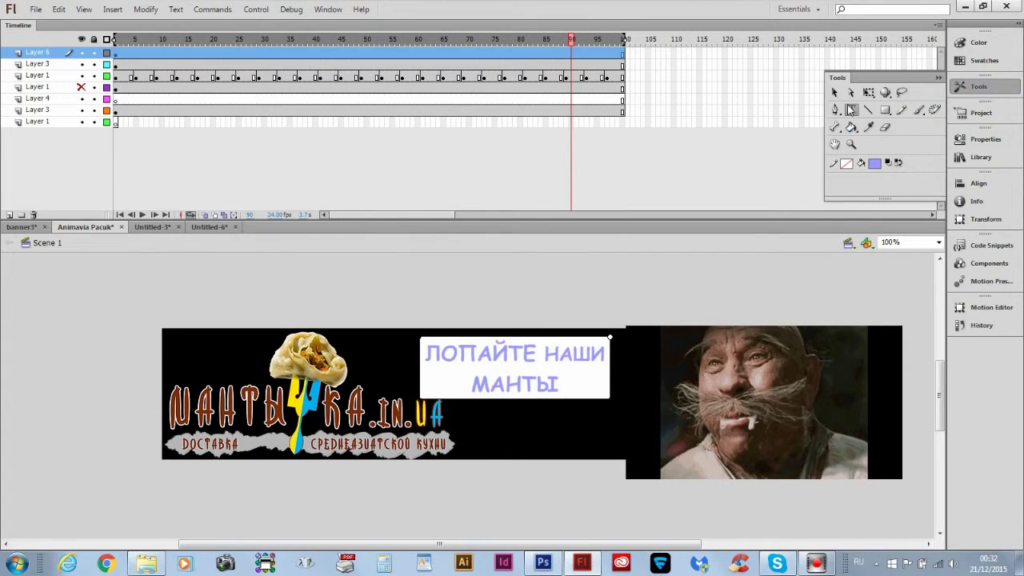
click(834, 92)
mouse_move(551, 355)
mouse_down()
mouse_move(592, 365)
mouse_move(601, 365)
mouse_move(596, 350)
mouse_move(602, 356)
mouse_up()
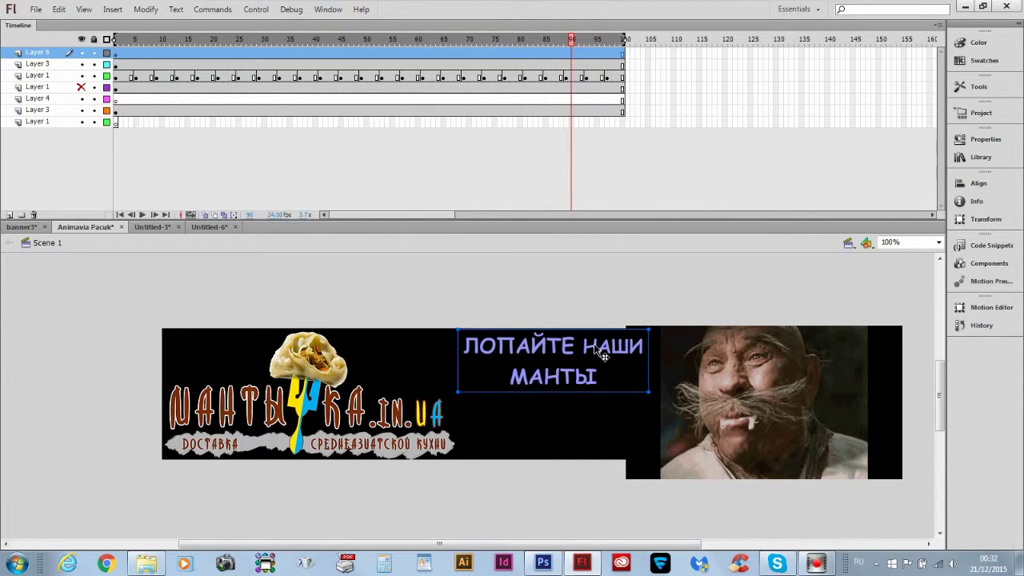
scroll(682, 465, down, 2)
scroll(682, 465, up, 1)
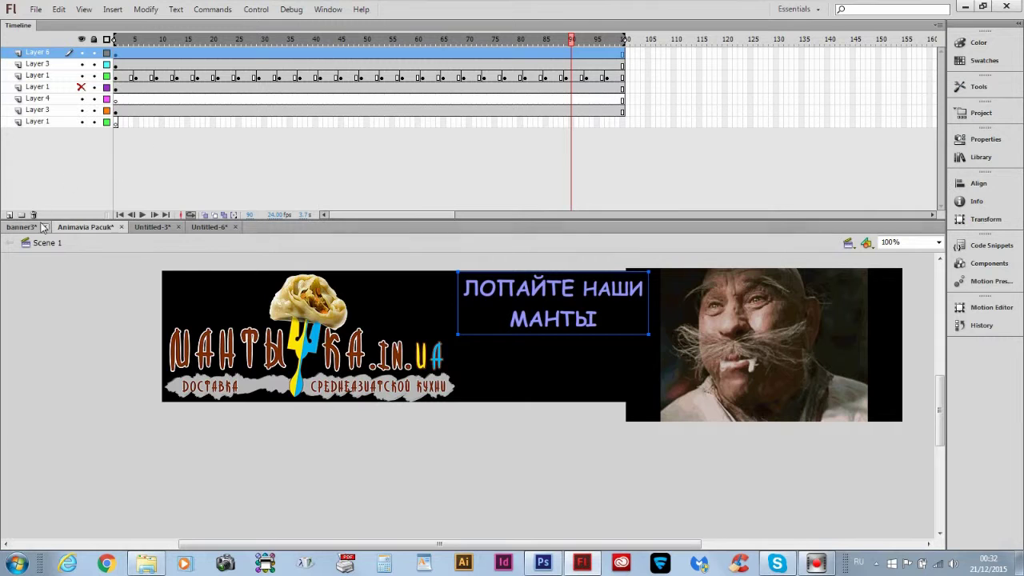
On a new layer, add a text box below the banner reading 'ПОТОМУ ЧТО' / 'ВКУСНЫЕ' on two lines
click(8, 215)
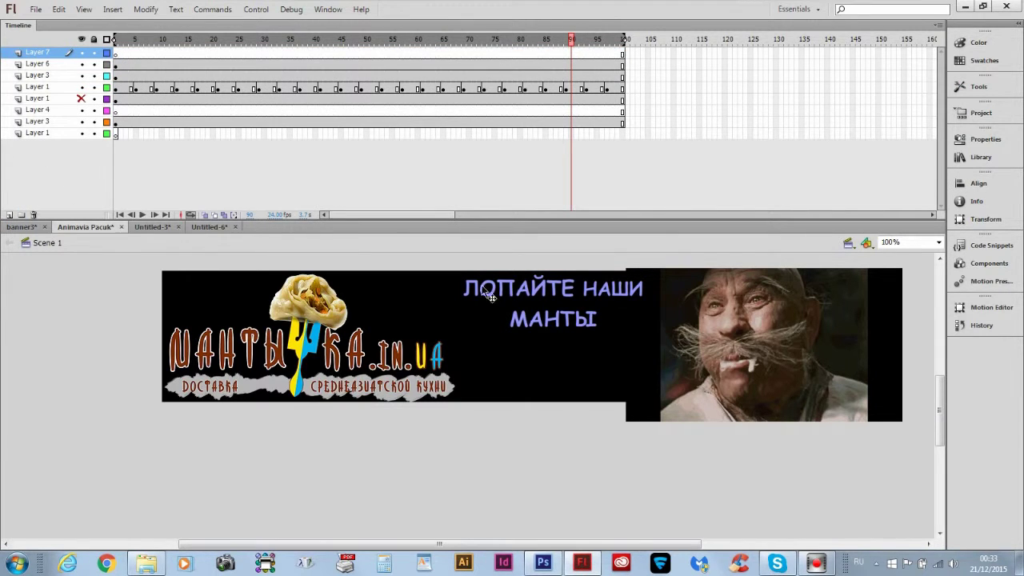
click(978, 86)
click(852, 110)
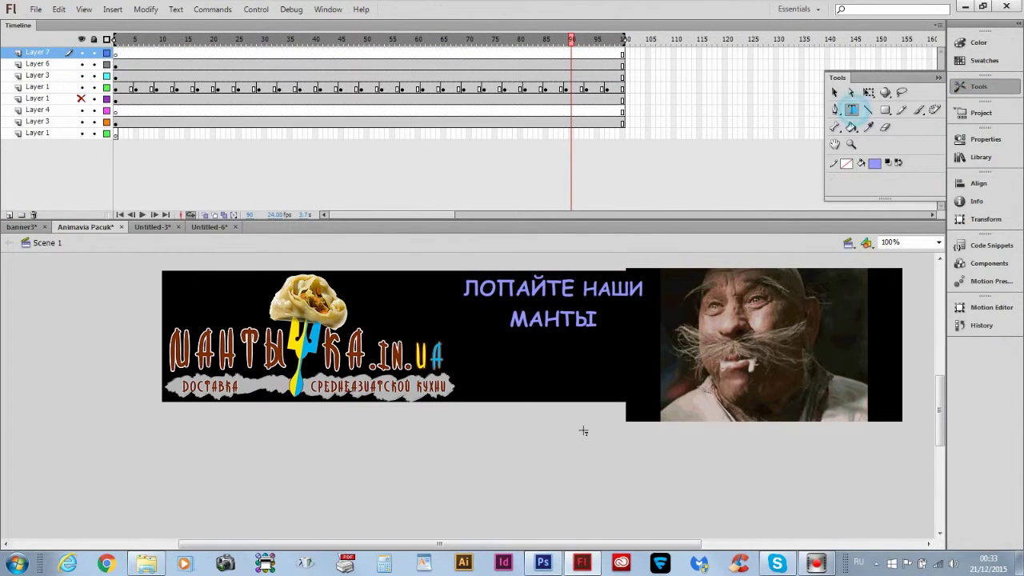
drag(468, 413, 623, 465)
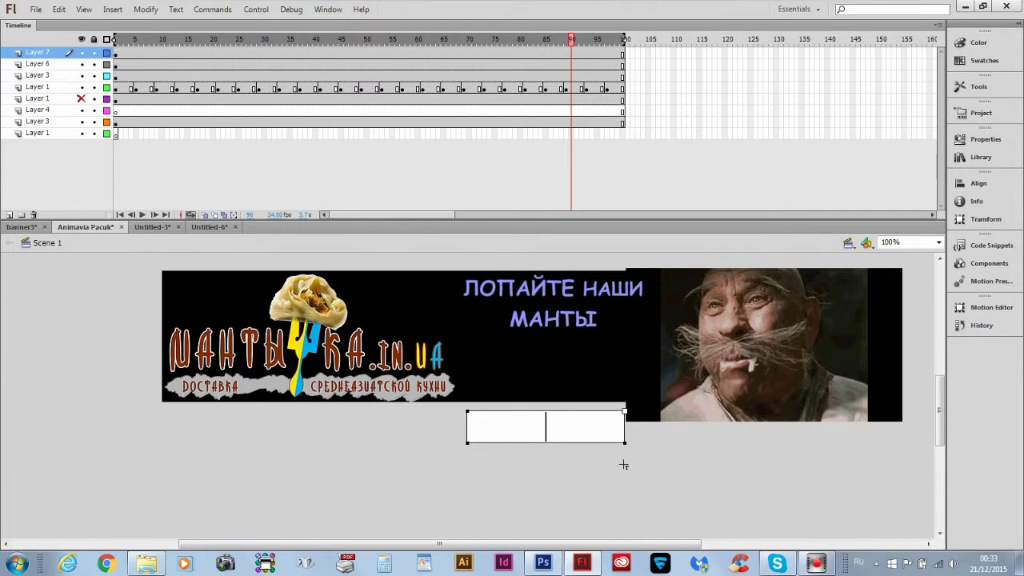
text(ПОТОИ)
key(BackSpace)
text(МУ)
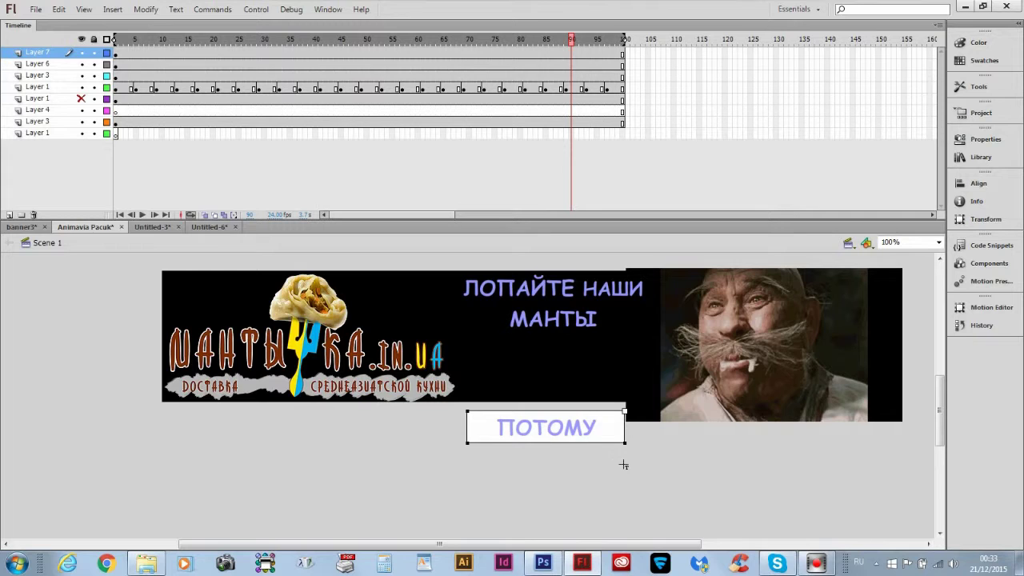
text( ЧТО)
key(Return)
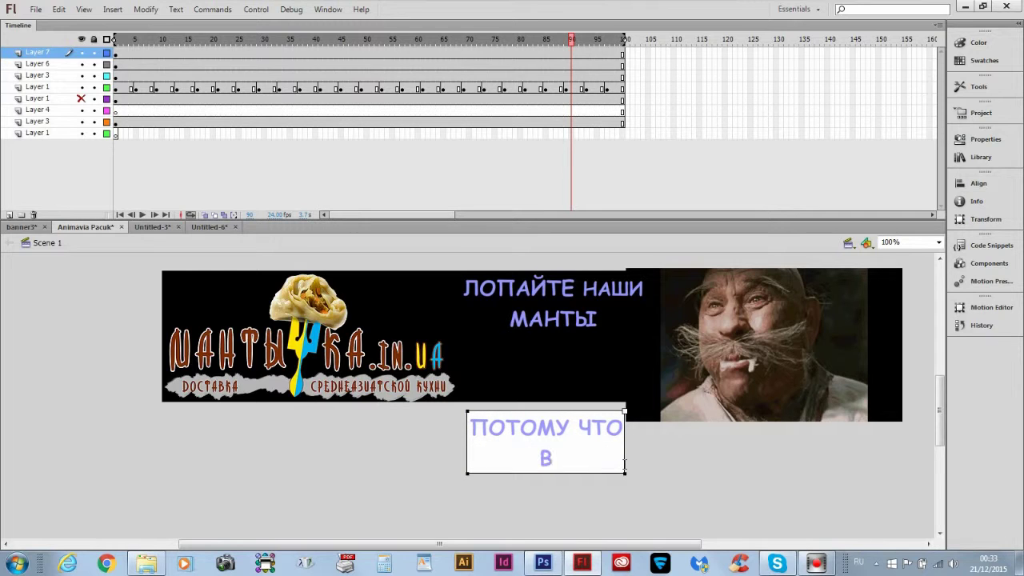
text(КУСНЫЕ)
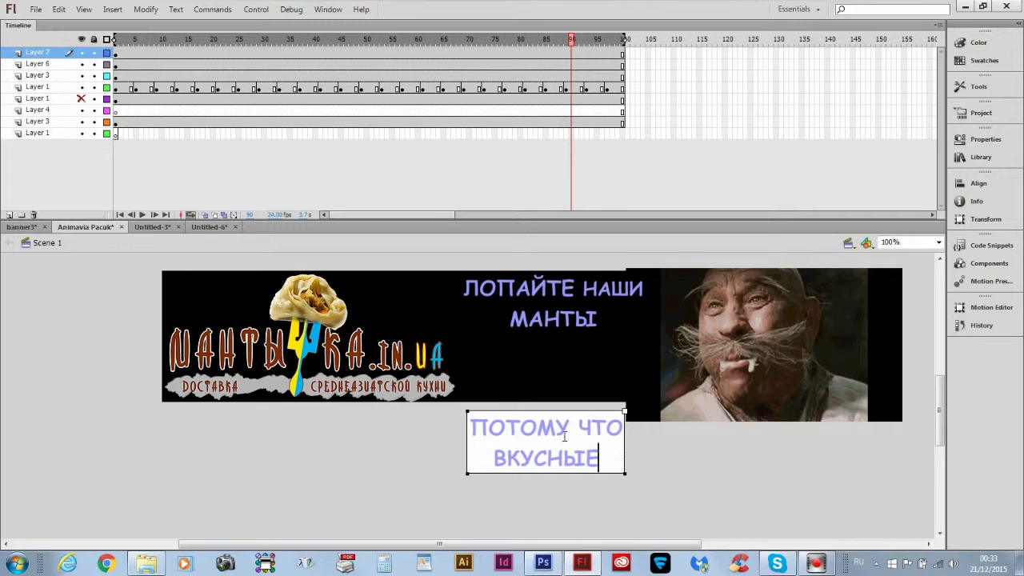
Shrink the ПОТОМУ ЧТО line and reduce НАШИ in the upper slogan to 28 pt
drag(471, 426, 623, 428)
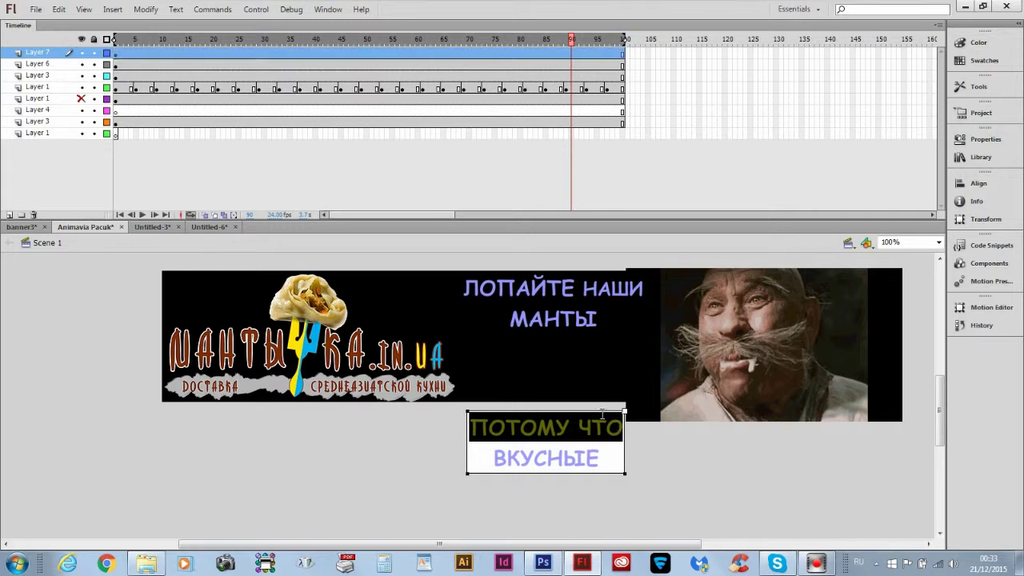
click(974, 140)
drag(829, 300, 823, 301)
drag(599, 457, 477, 465)
click(582, 286)
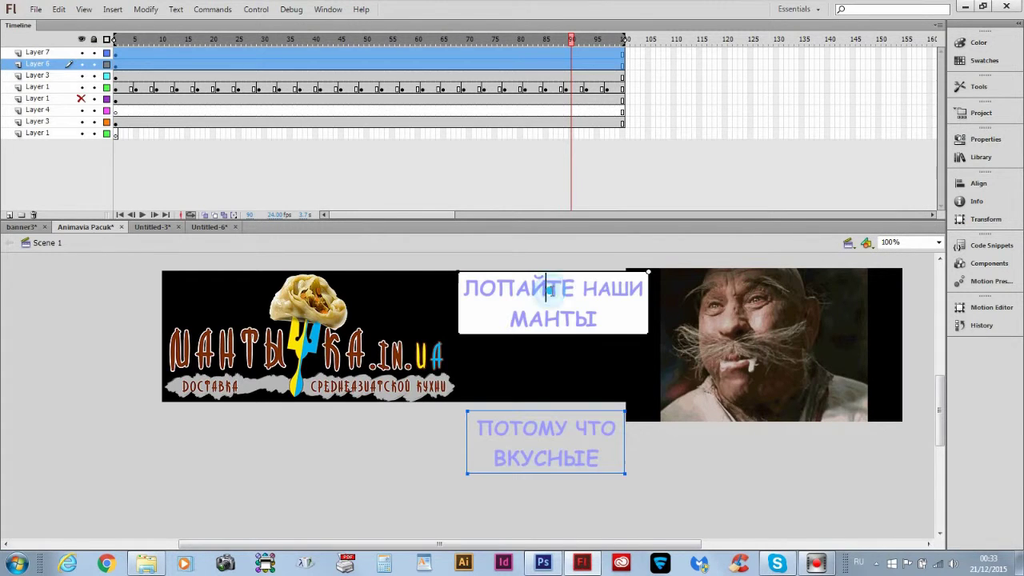
drag(583, 287, 645, 288)
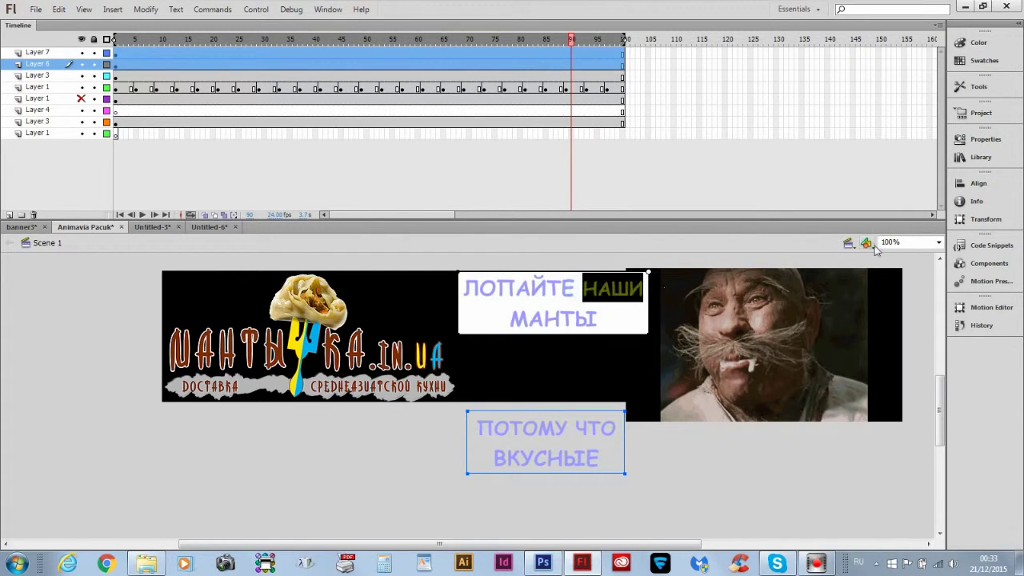
click(981, 140)
click(831, 298)
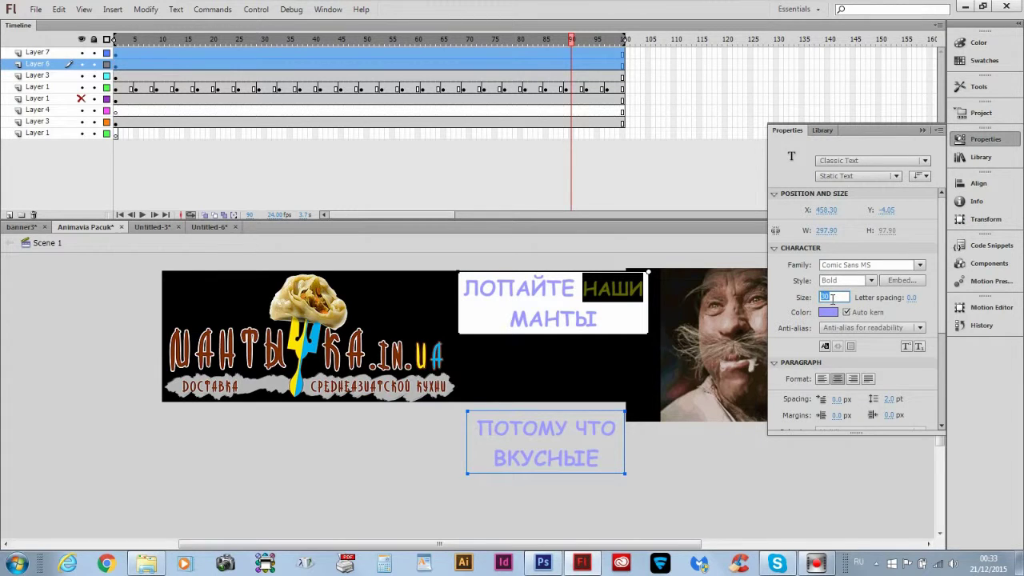
text(8)
key(Return)
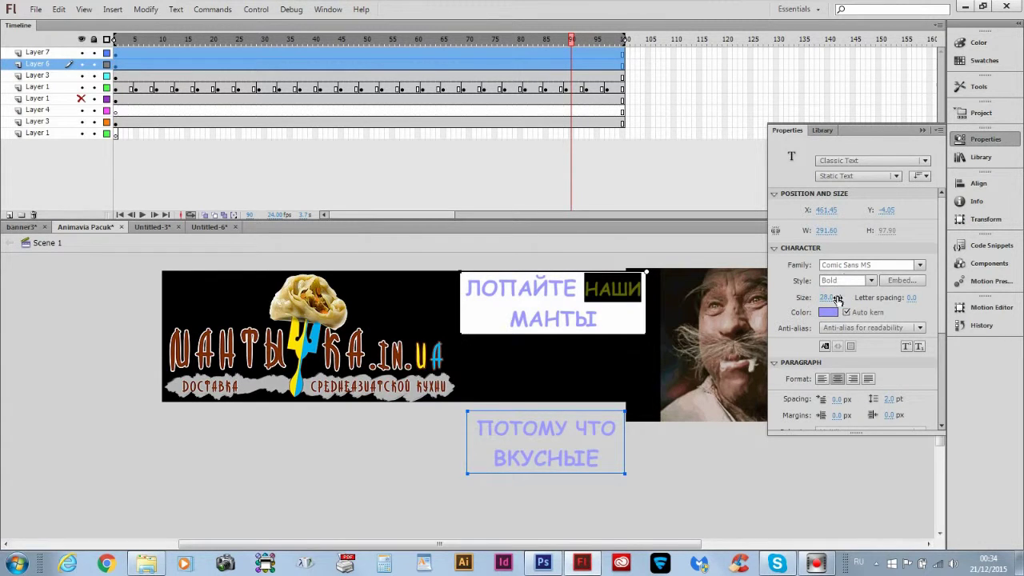
Set the ПОТОМУ ЧТО line to 25 pt
click(479, 428)
drag(479, 428, 616, 430)
click(984, 139)
click(829, 298)
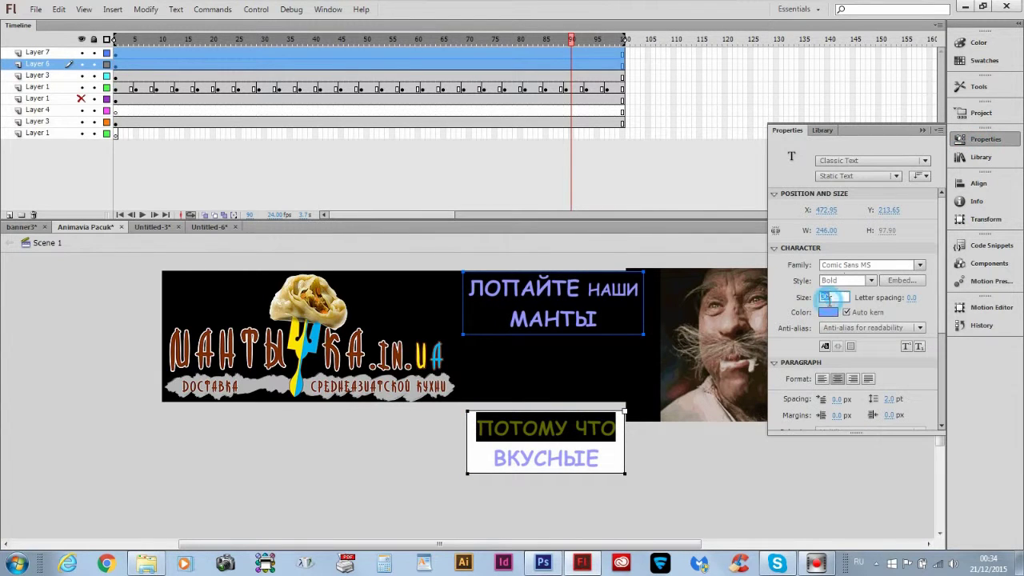
text(25)
key(Return)
Enlarge the word ВКУСНЫЕ to 38 pt
click(588, 457)
double_click(589, 458)
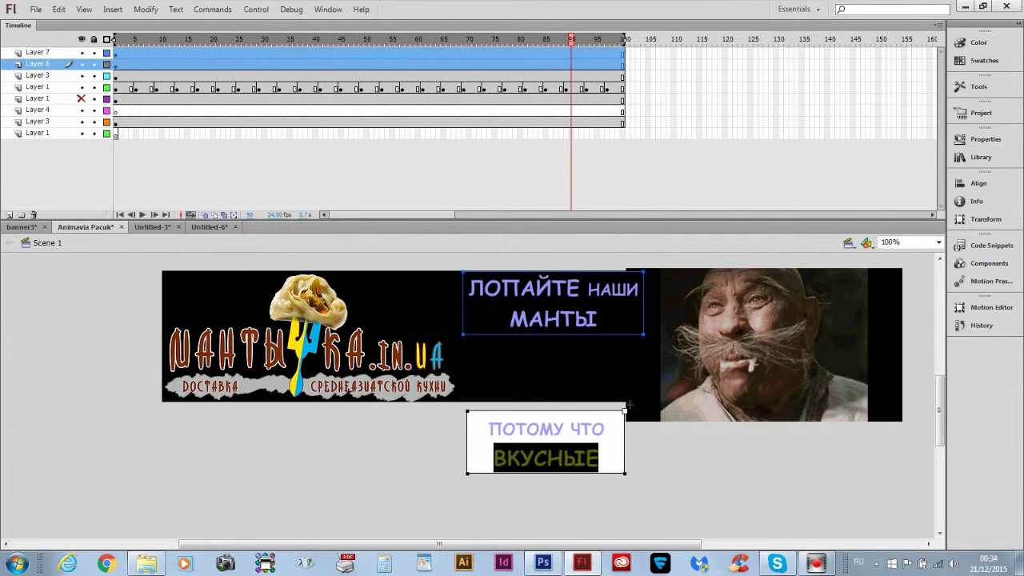
click(982, 141)
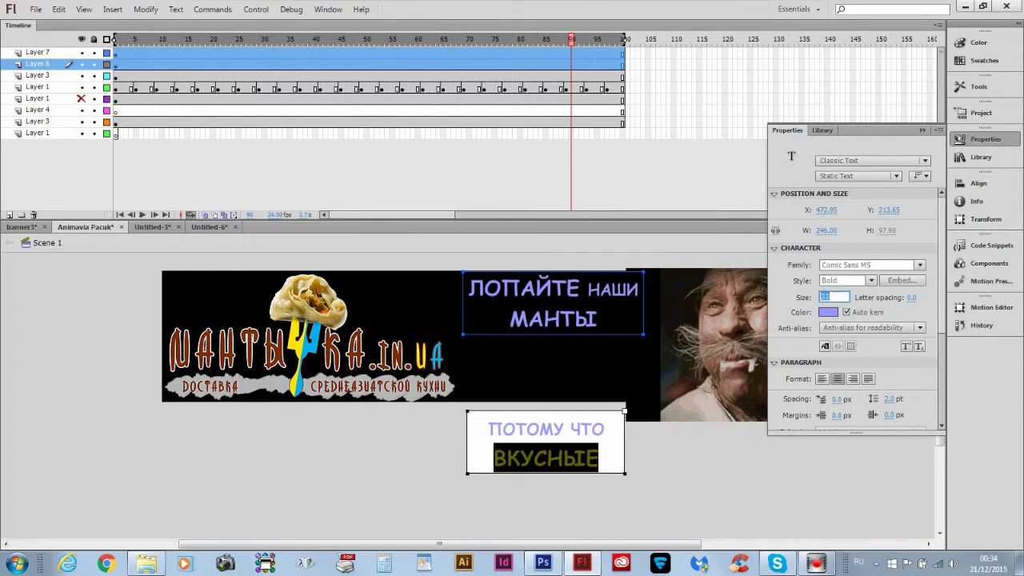
drag(825, 297, 846, 276)
click(832, 298)
key(Return)
Append '!!!' after ВКУСНЫЕ and select the lower slogan block as an object
click(564, 428)
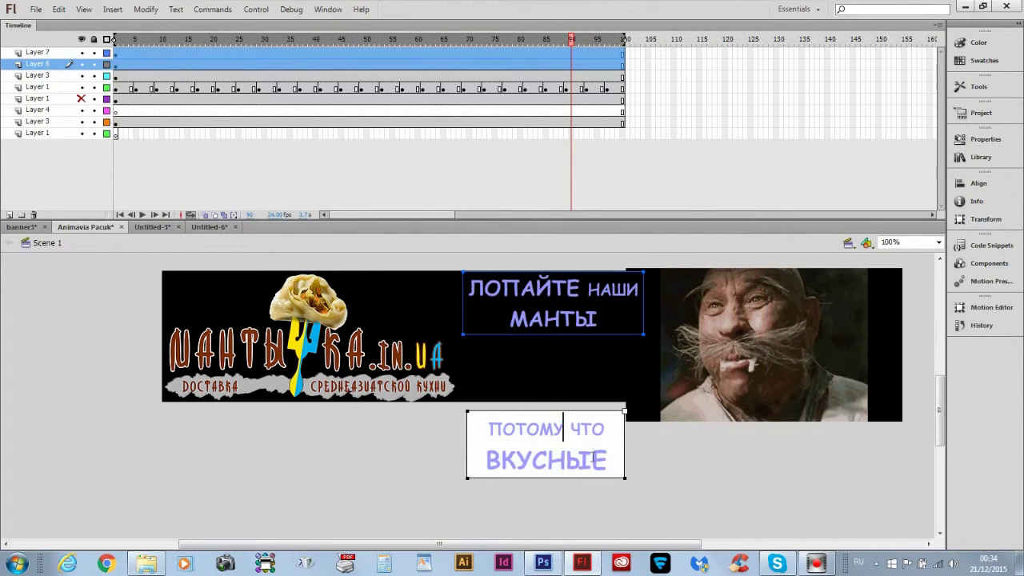
click(608, 461)
text(!!!)
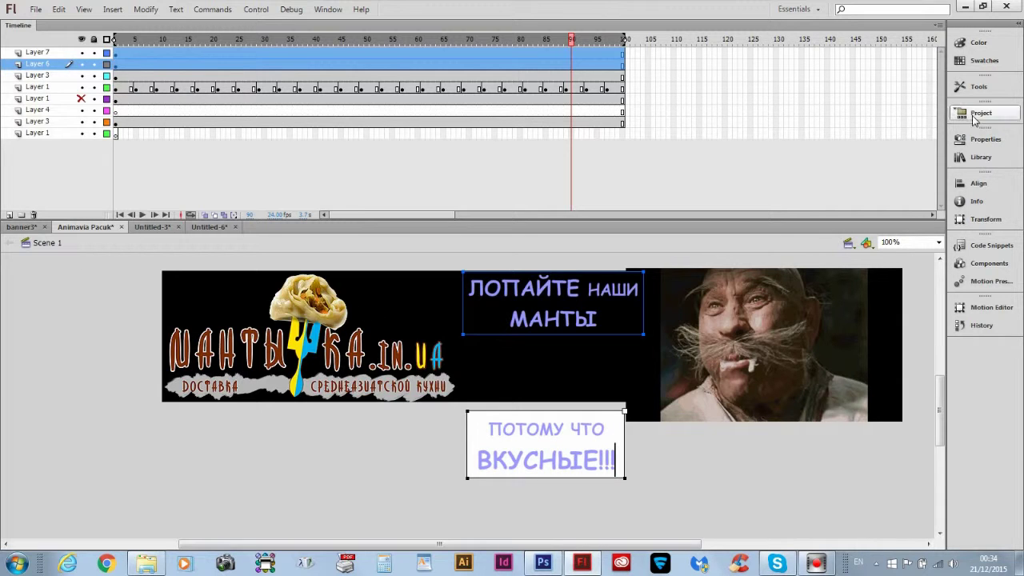
click(983, 139)
click(963, 120)
click(980, 87)
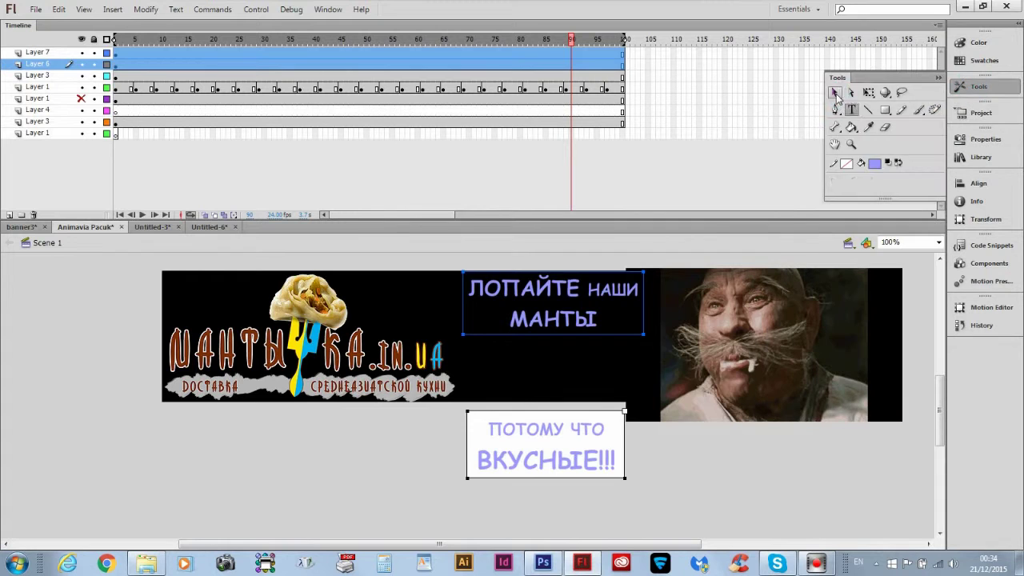
click(667, 469)
Move the ПОТОМУ ЧТО ВКУСНЫЕ!!! block up under the first slogan
drag(584, 432, 595, 362)
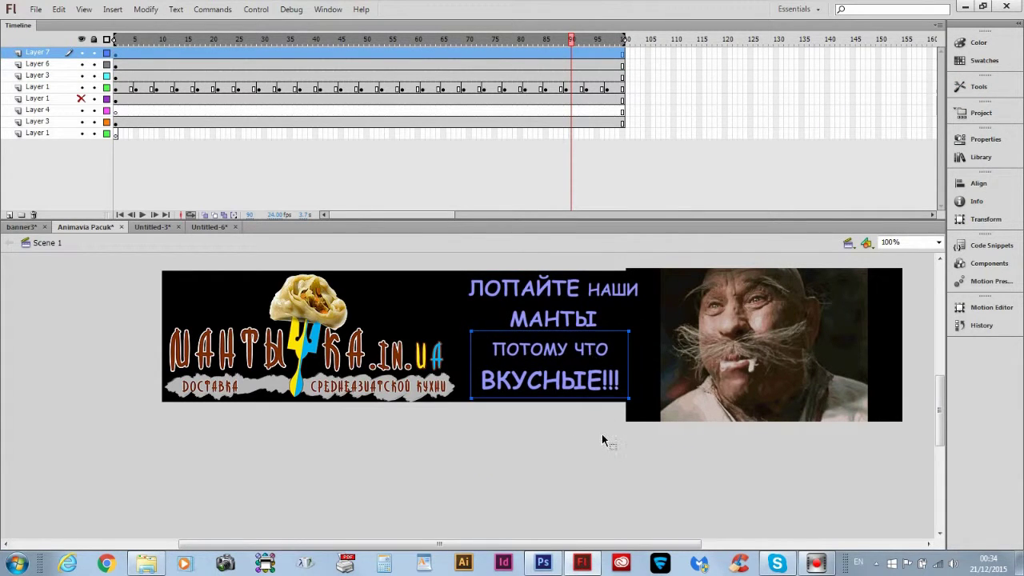
click(520, 294)
click(567, 389)
key(shift+Left)
key(shift+Left)
key(shift+Left)
click(986, 140)
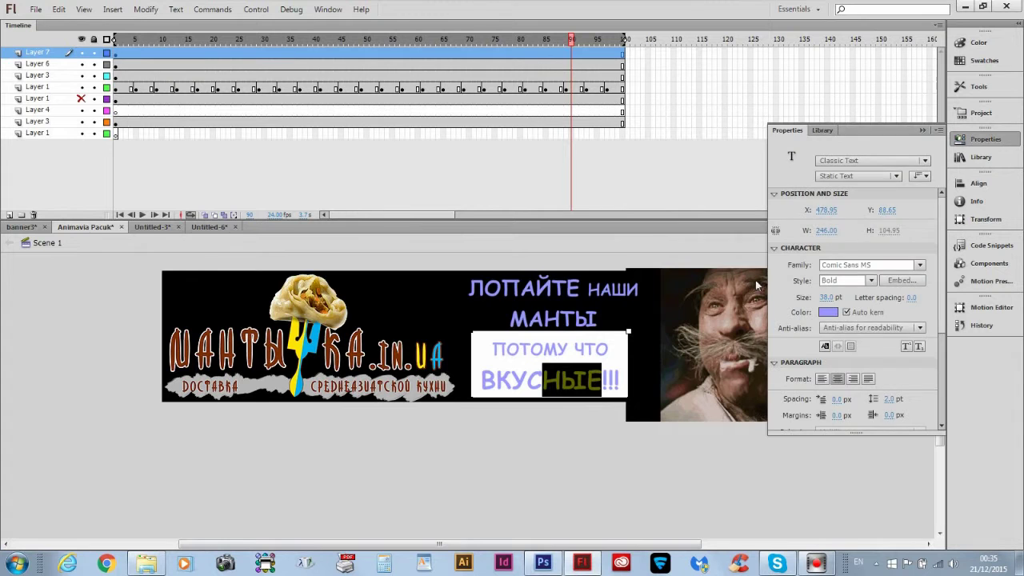
Enlarge the words ЛОПАЙТЕ and МАНТЫ to 38 pt each
drag(579, 288, 469, 288)
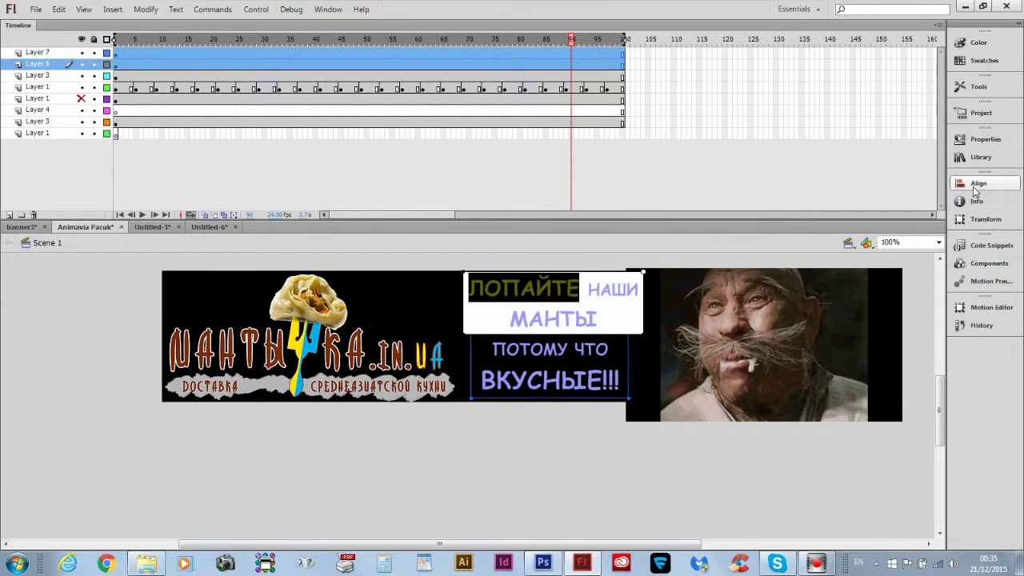
click(986, 139)
click(829, 297)
text(38)
key(Return)
drag(511, 322, 598, 322)
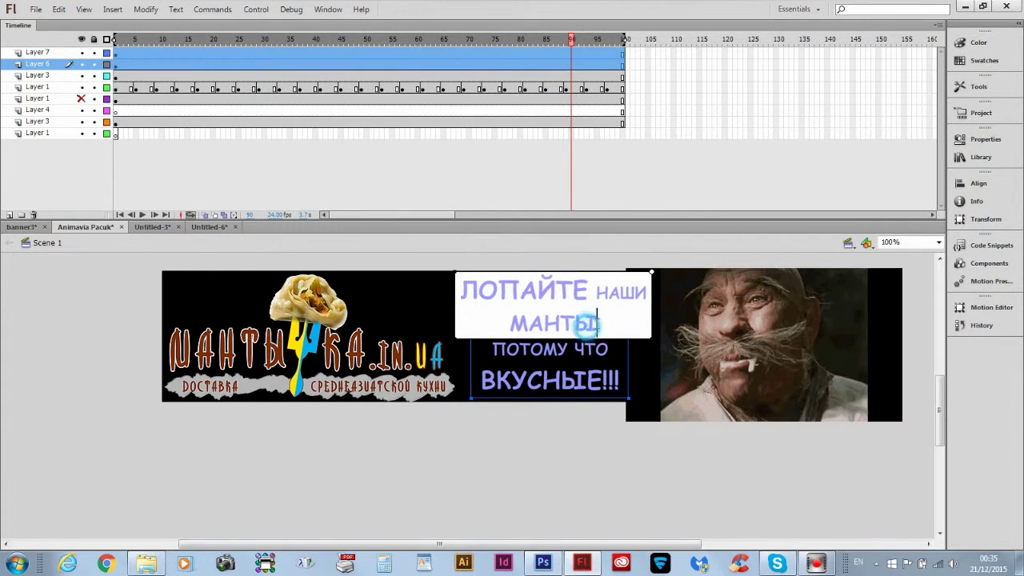
click(986, 139)
click(829, 297)
text(38)
key(Return)
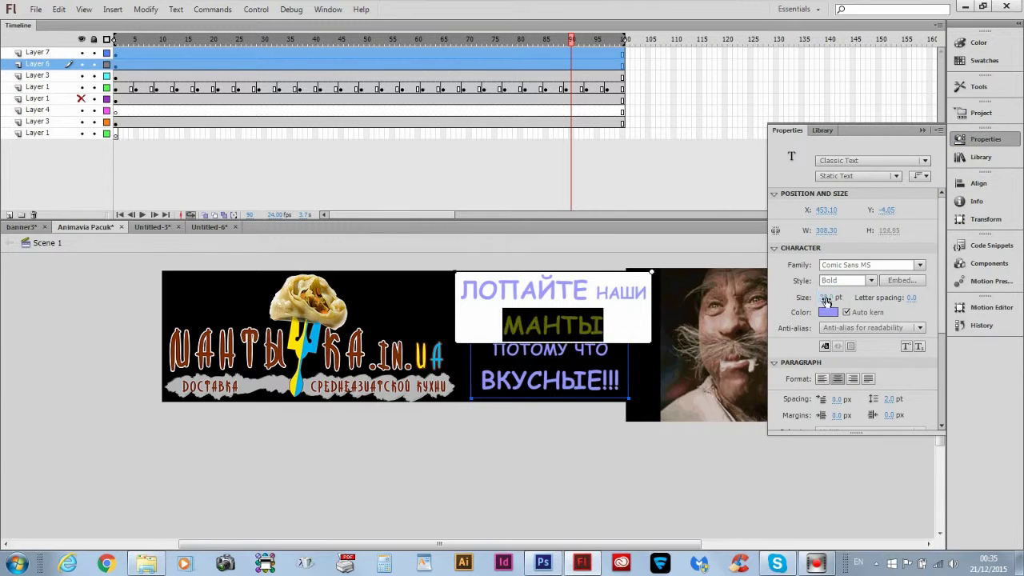
Align the two slogan blocks with small drags and arrow-key nudges
click(978, 87)
click(837, 96)
click(624, 501)
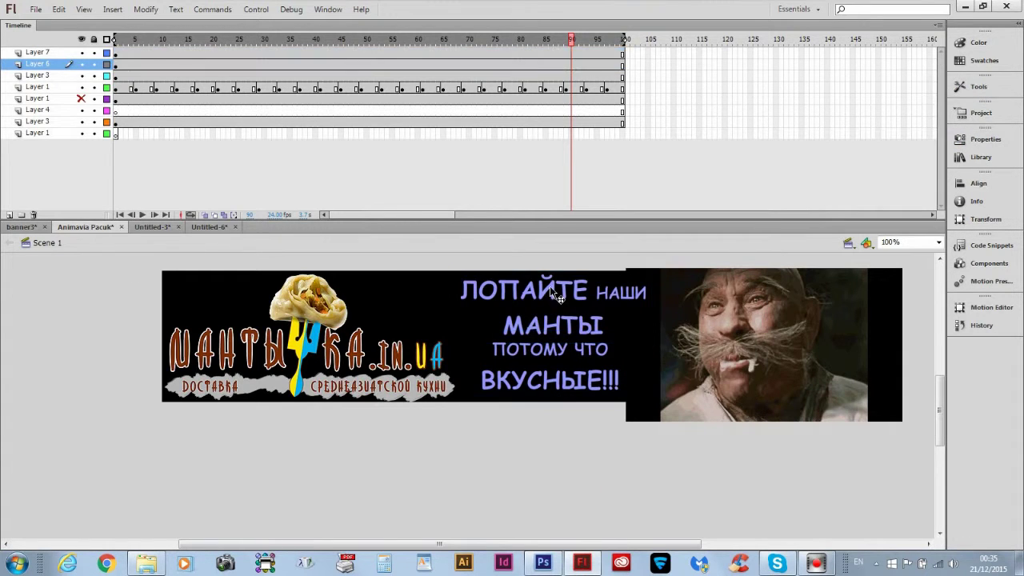
drag(549, 293, 544, 290)
drag(562, 355, 562, 360)
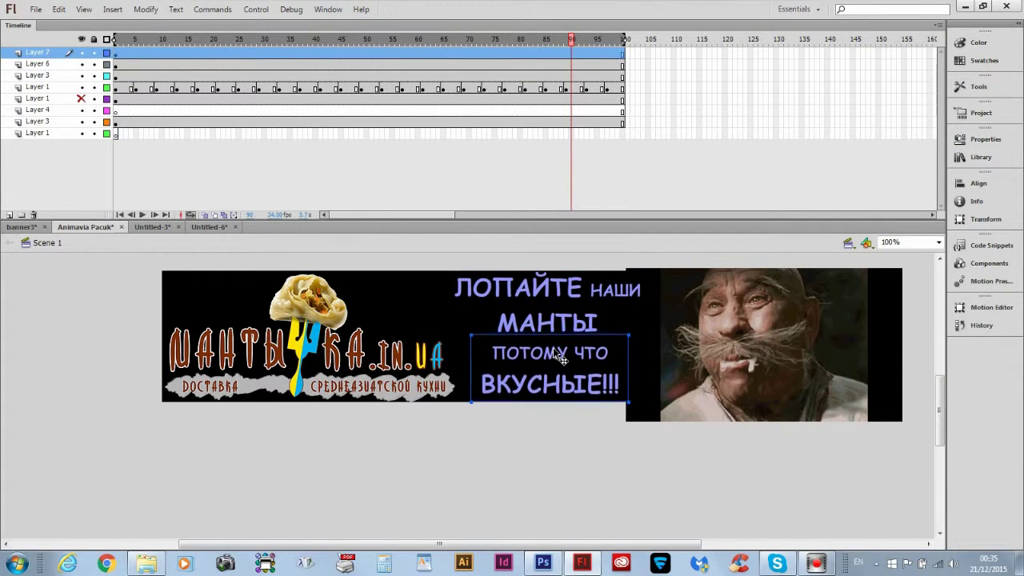
drag(570, 293, 586, 302)
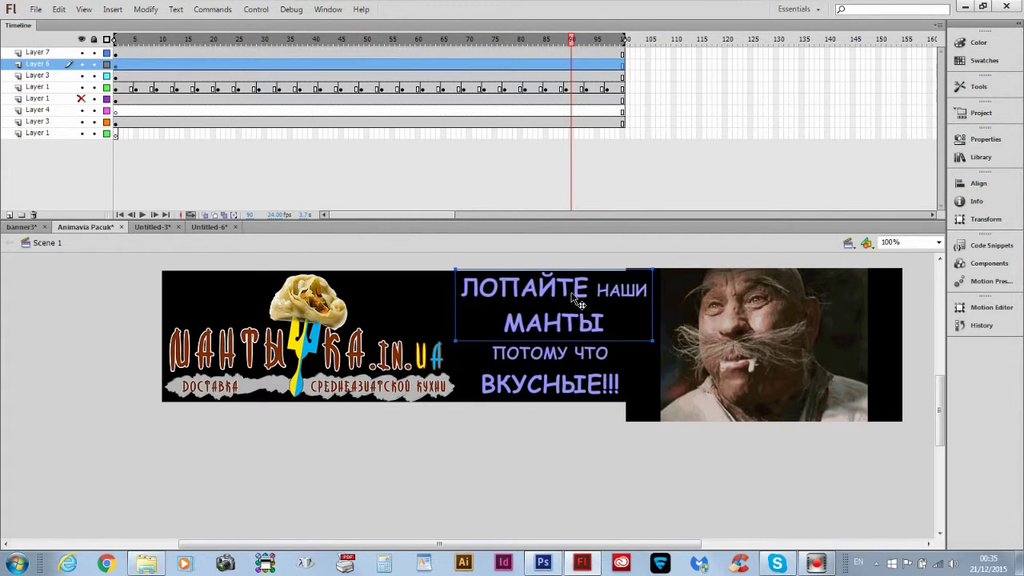
click(610, 364)
key(Right)
key(Right)
key(Right)
key(Right)
key(Right)
key(Right)
key(Right)
key(Right)
click(597, 422)
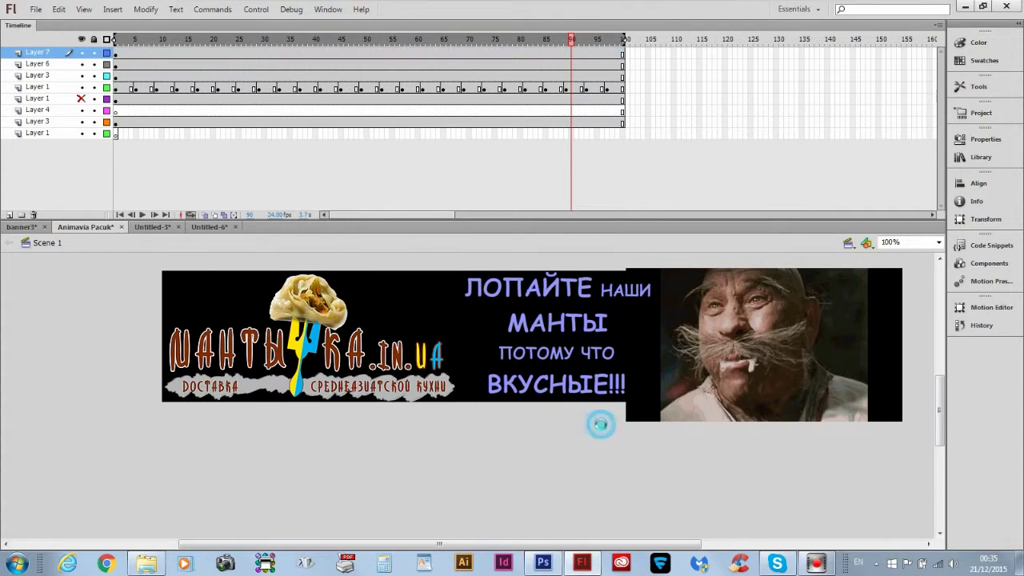
click(562, 330)
key(Left)
key(Left)
key(Left)
click(553, 419)
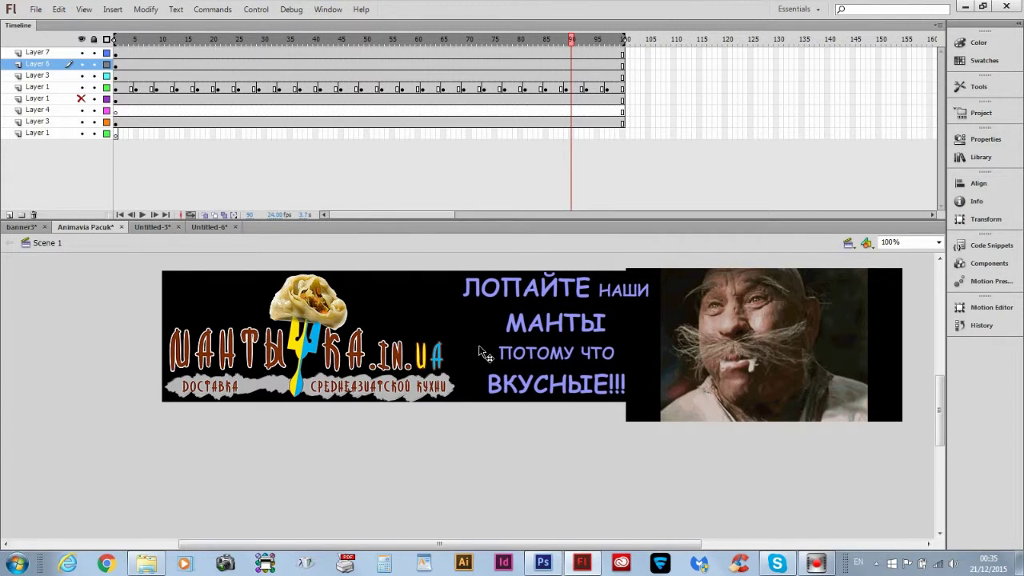
Colour the word ЛОПАЙТЕ tan from the Swatches panel
double_click(536, 323)
drag(590, 286, 464, 287)
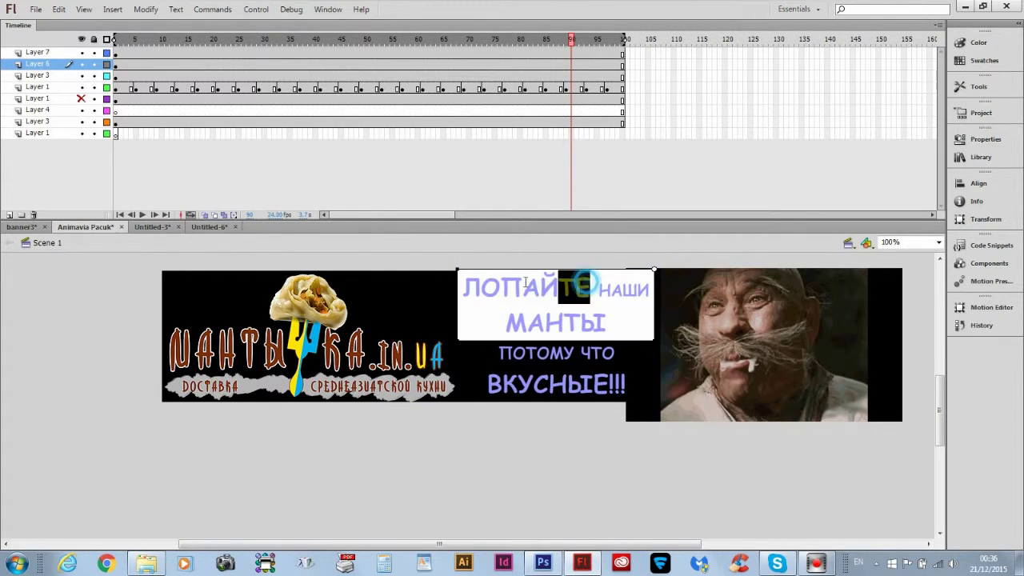
click(979, 183)
click(968, 61)
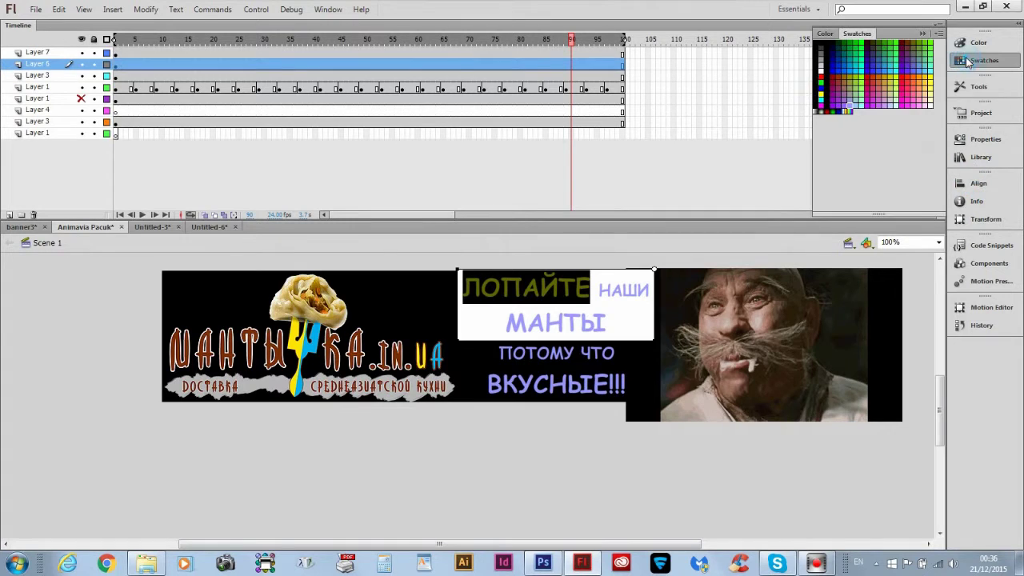
click(824, 75)
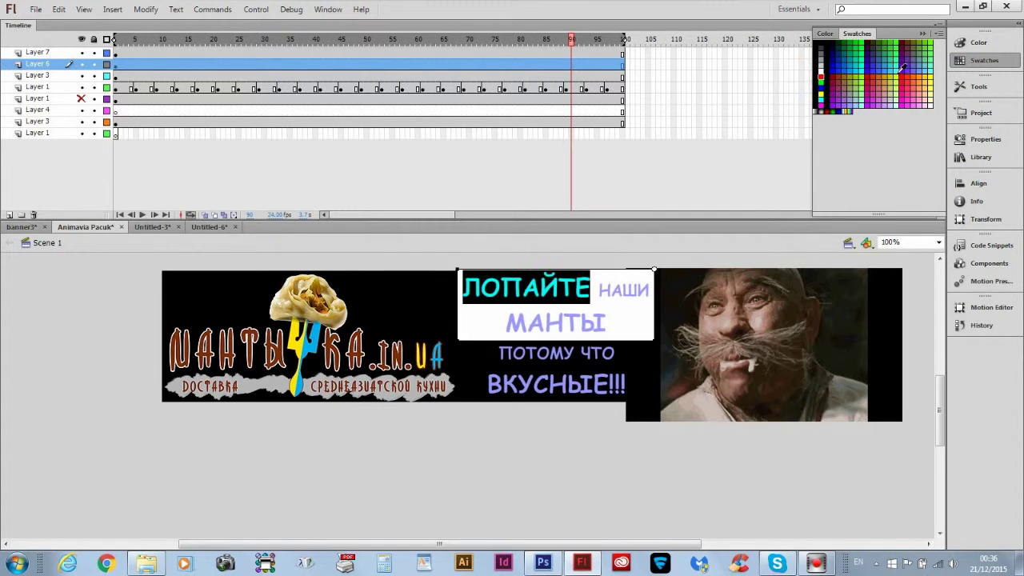
click(893, 81)
click(979, 86)
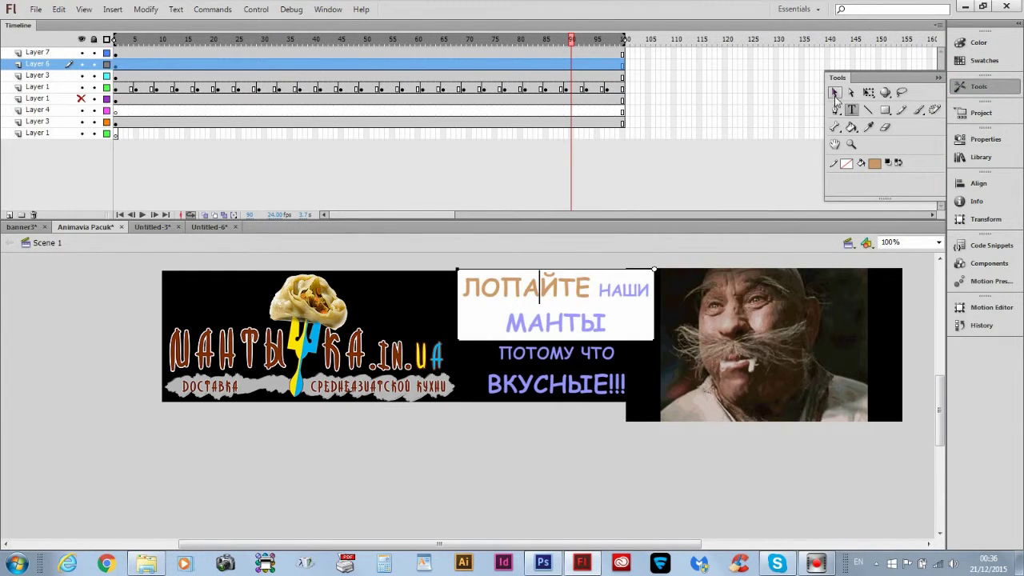
click(835, 93)
Colour the word МАНТЫ the same tan
click(581, 327)
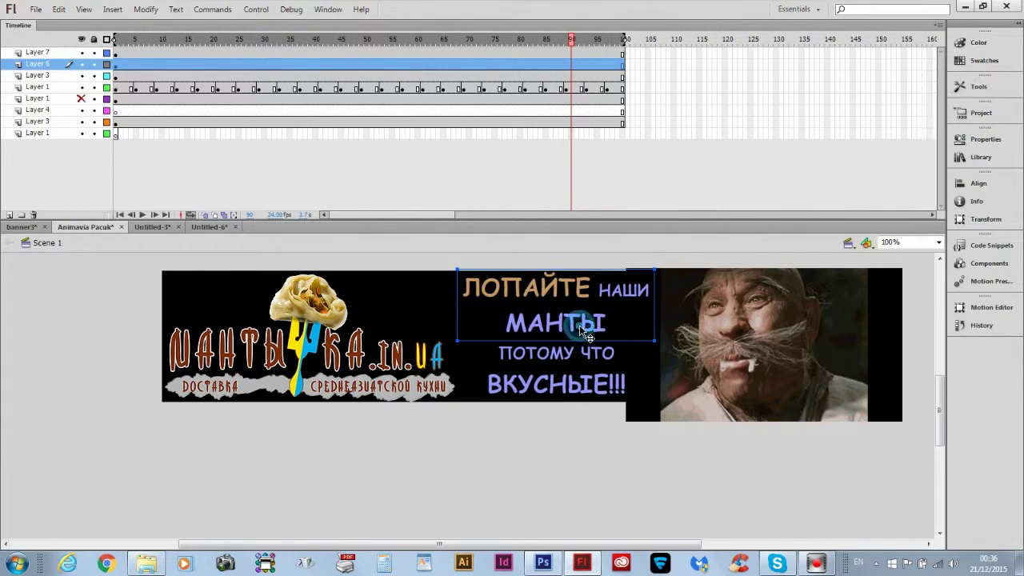
click(981, 138)
click(548, 330)
double_click(548, 331)
click(981, 139)
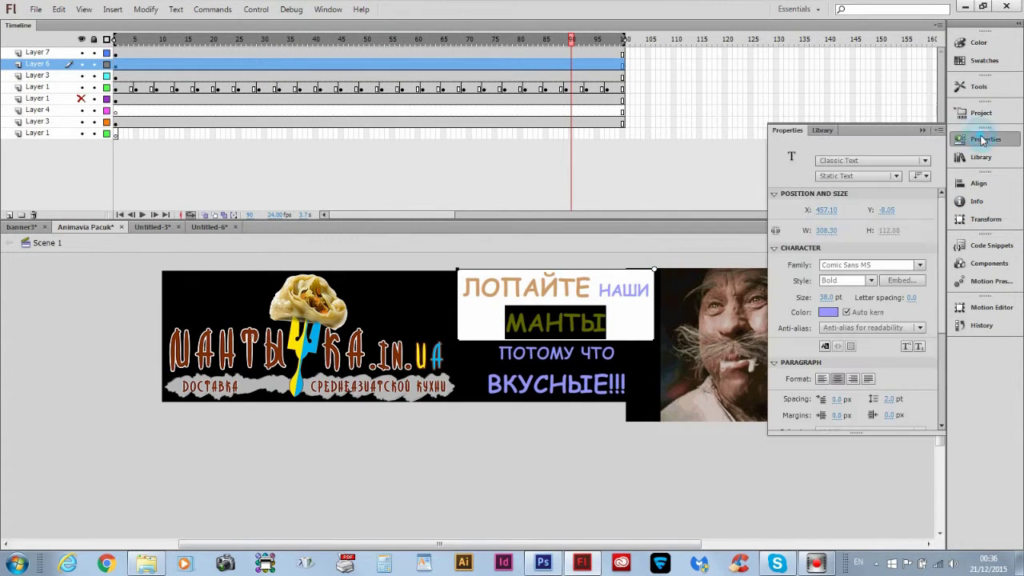
click(980, 60)
click(883, 85)
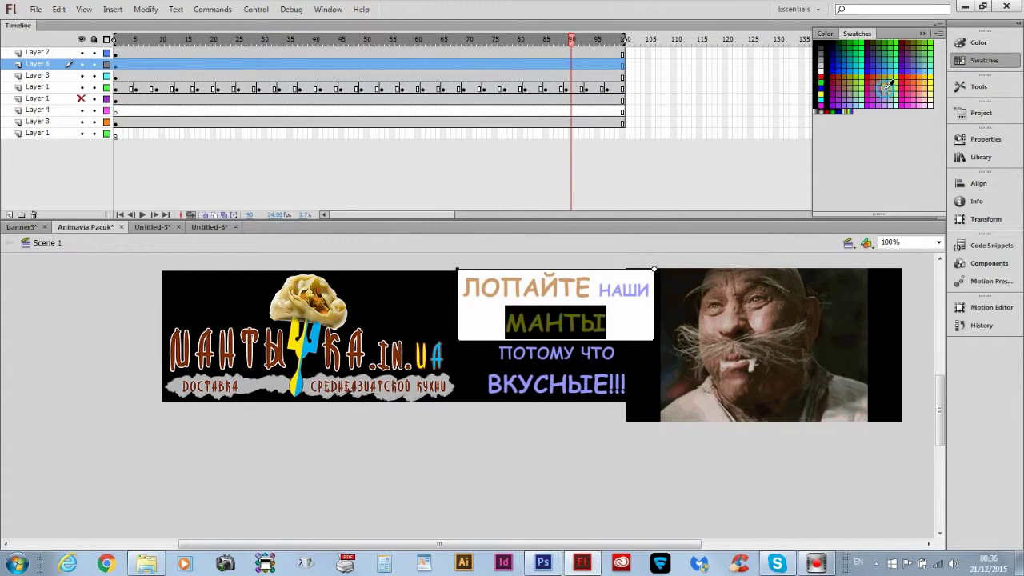
click(583, 447)
Colour the word ВКУСНЫЕ in the lower slogan tan
drag(489, 386, 609, 385)
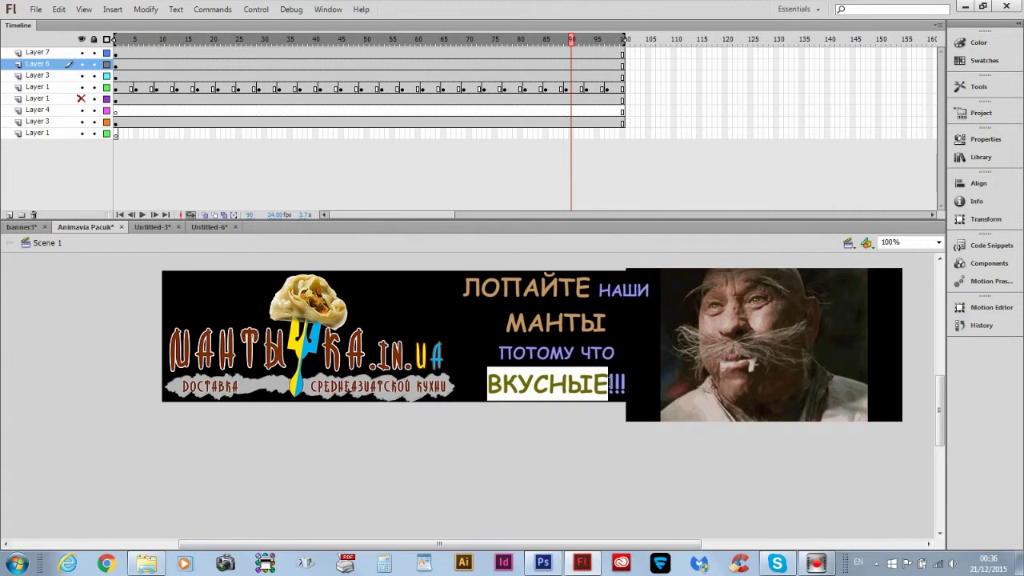
click(980, 86)
click(978, 63)
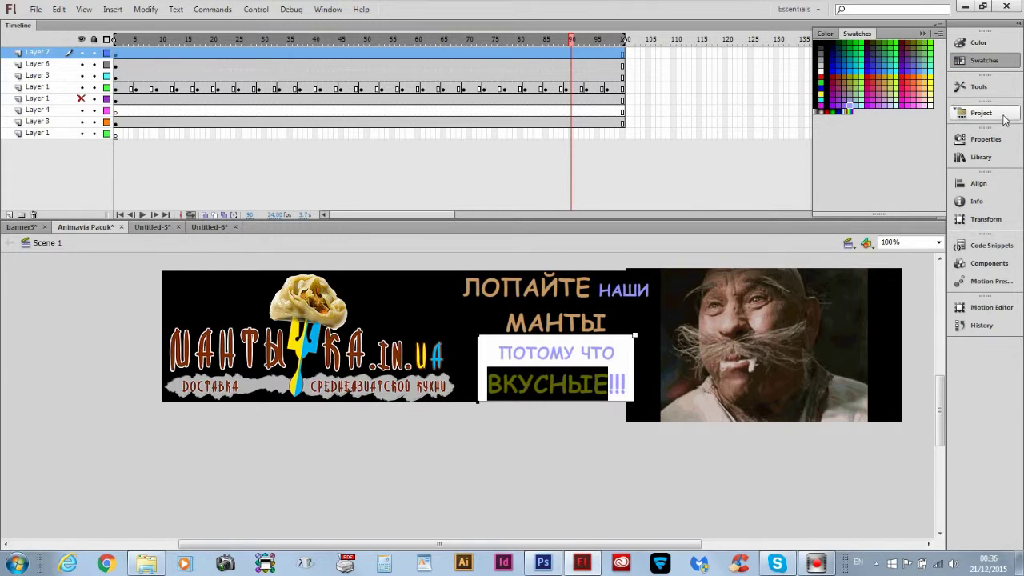
click(980, 87)
click(867, 129)
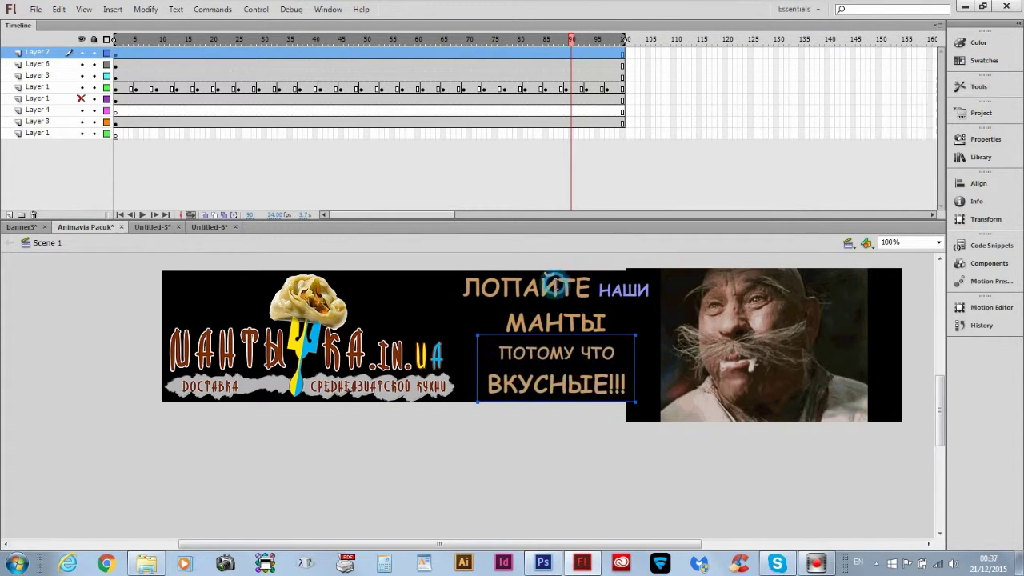
click(610, 350)
drag(609, 339, 596, 432)
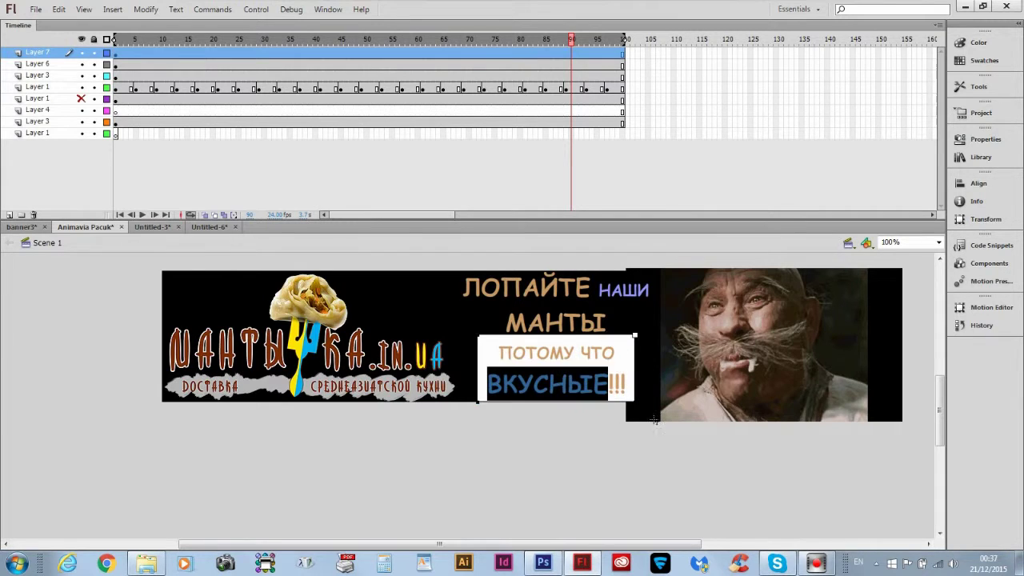
click(596, 436)
click(579, 378)
click(579, 378)
drag(486, 384, 608, 384)
click(974, 64)
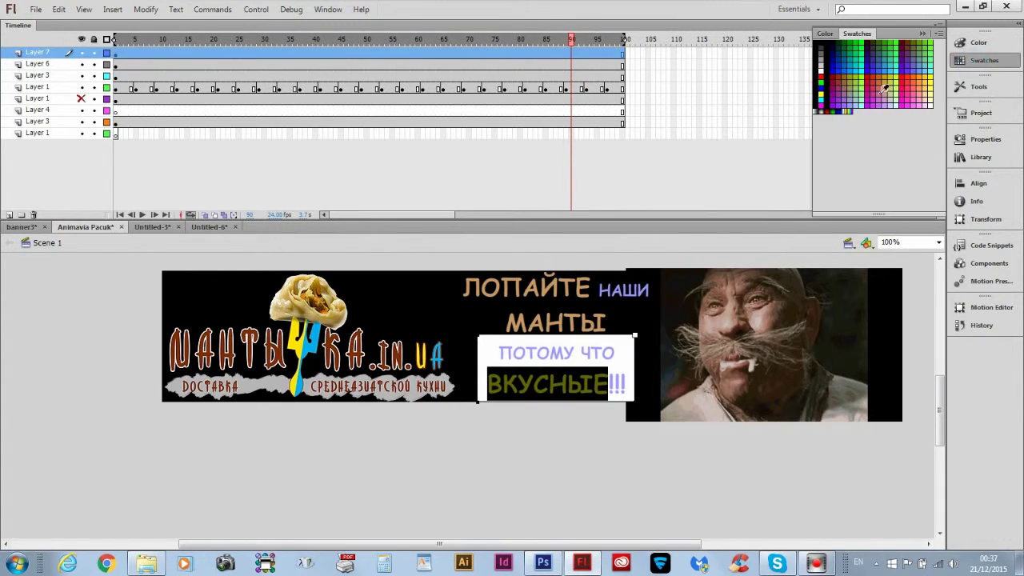
click(553, 435)
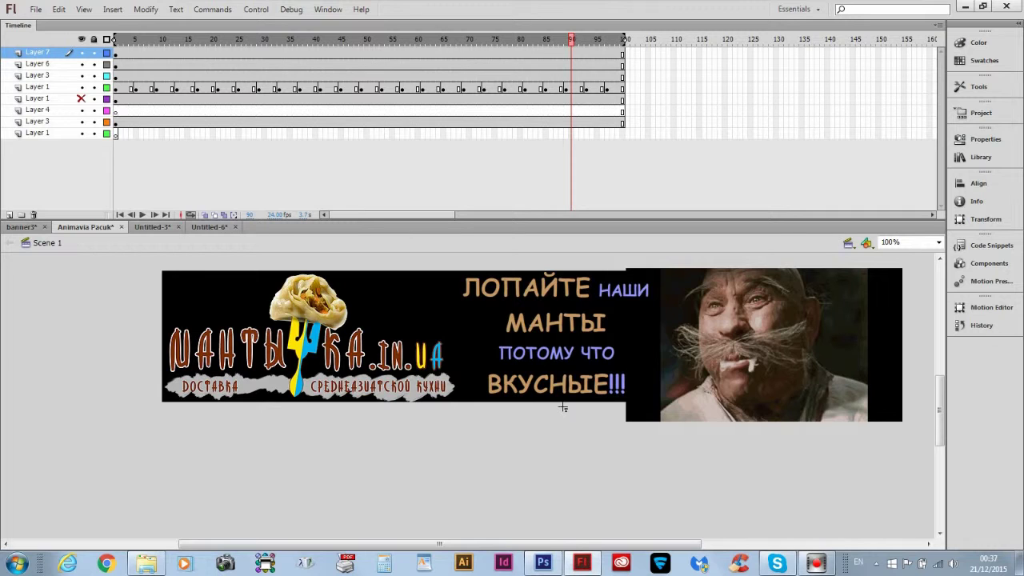
Preview the banner with Control > Test Movie, then drag ЛОПАЙТЕ наши МАНТЫ above the stage
click(256, 9)
click(496, 106)
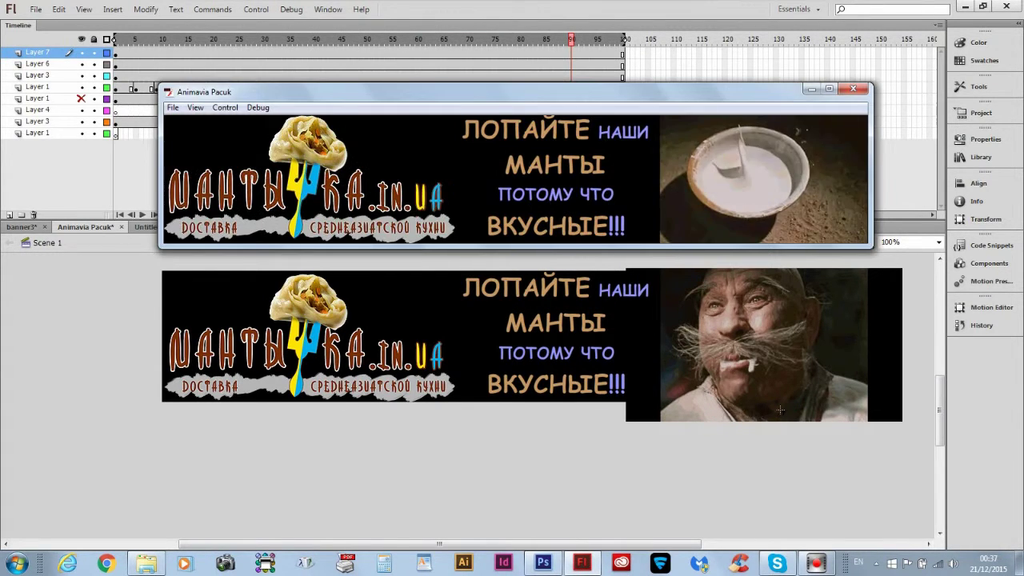
drag(655, 96, 666, 80)
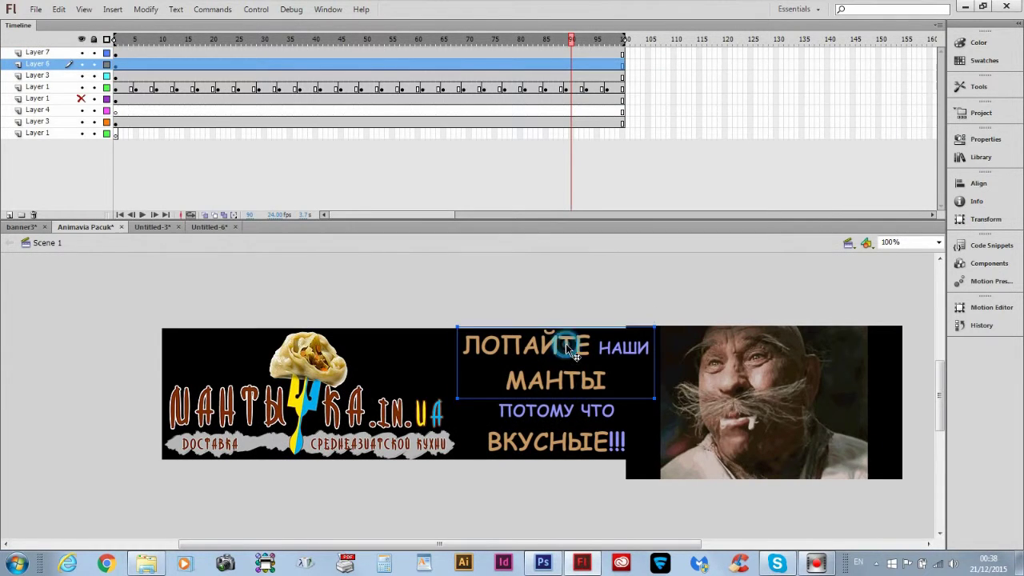
key(ctrl+w)
mouse_move(565, 343)
mouse_down()
mouse_move(569, 272)
mouse_move(569, 281)
mouse_up()
Reposition the ПОТОМУ ЧТО ВКУСНЫЕ!!! block and nudge it slightly higher
click(560, 410)
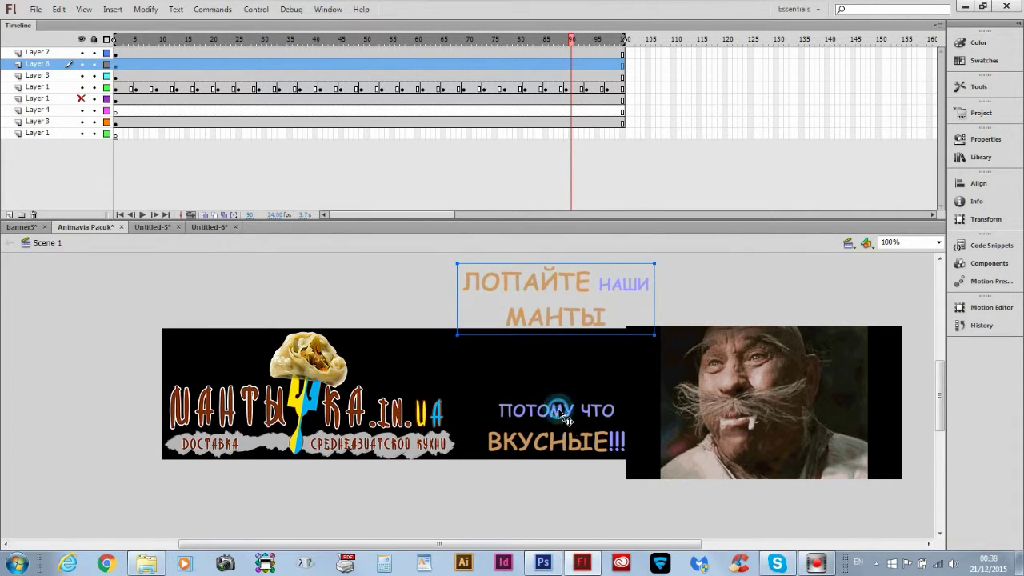
drag(565, 418, 572, 479)
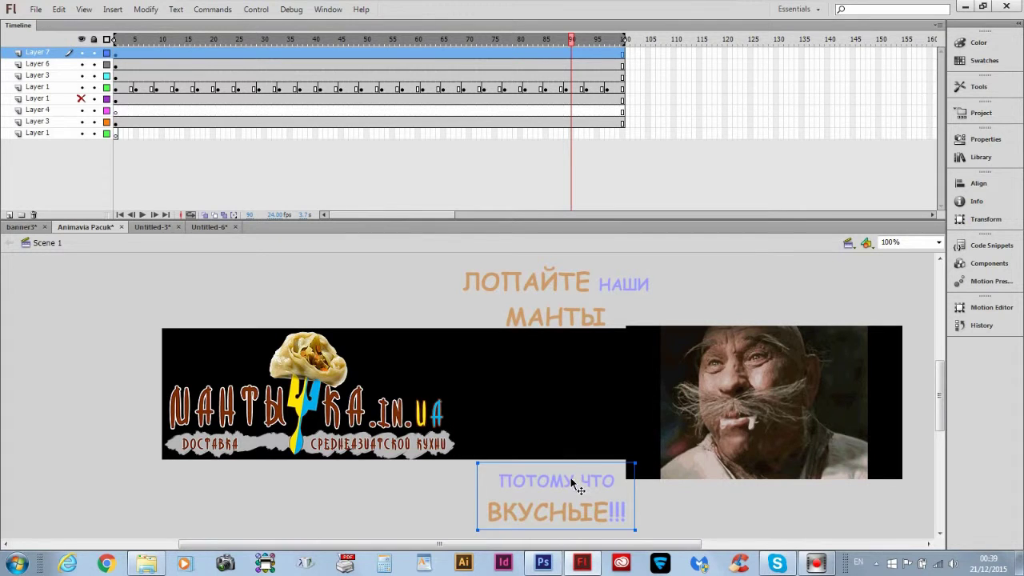
drag(571, 479, 573, 468)
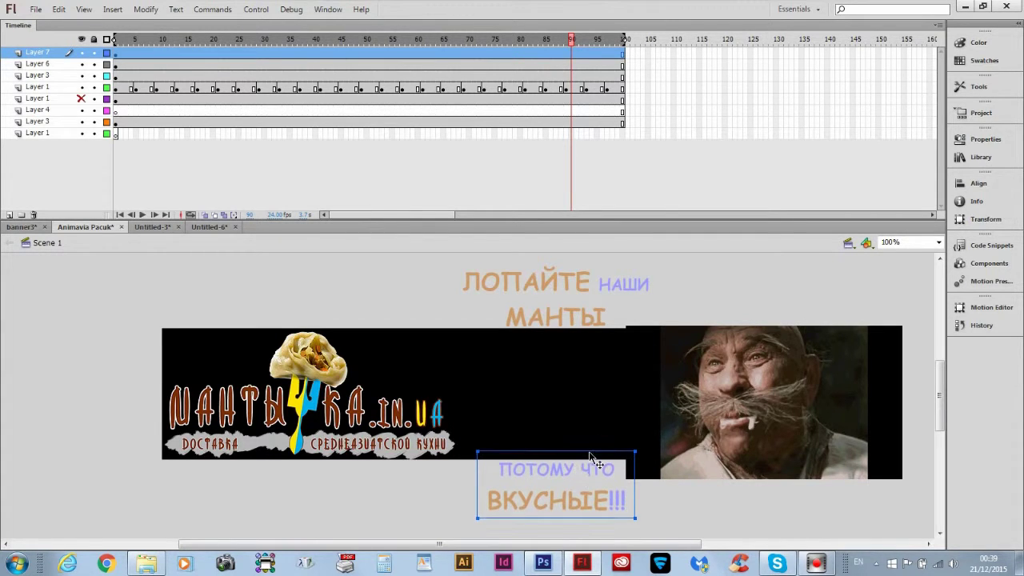
Scrub the playhead back to frame 1 and select the ЛОПАЙТЕ НАШИ МАНТЫ slogan and its layer
click(574, 281)
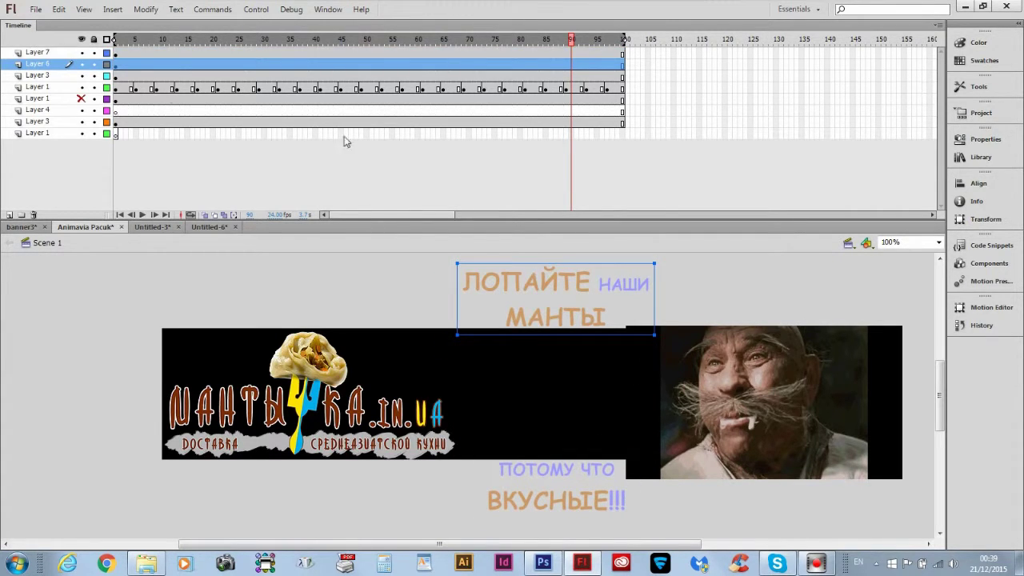
click(178, 65)
mouse_move(178, 41)
mouse_down()
mouse_move(354, 41)
mouse_move(110, 51)
mouse_up()
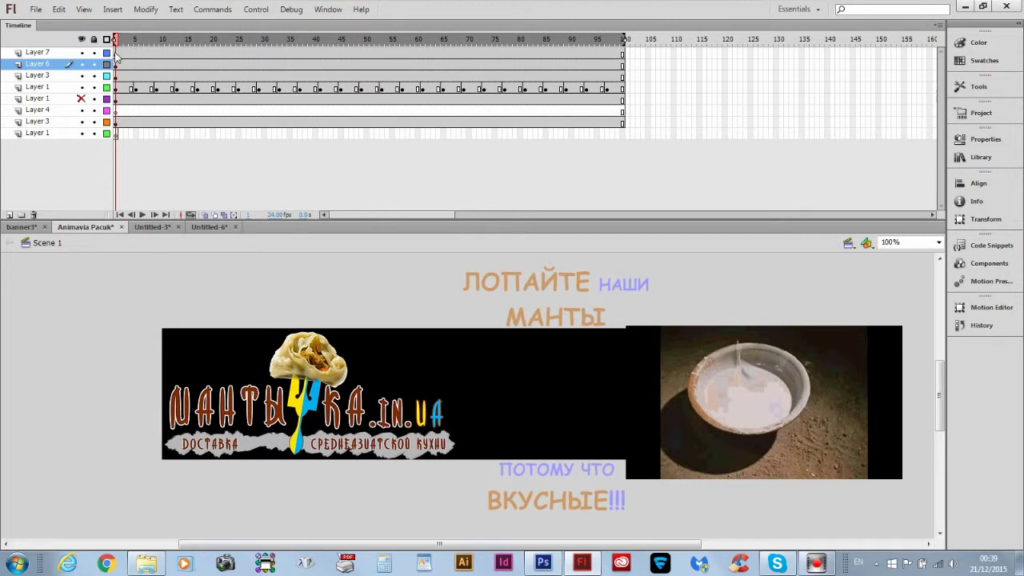
click(125, 76)
click(44, 77)
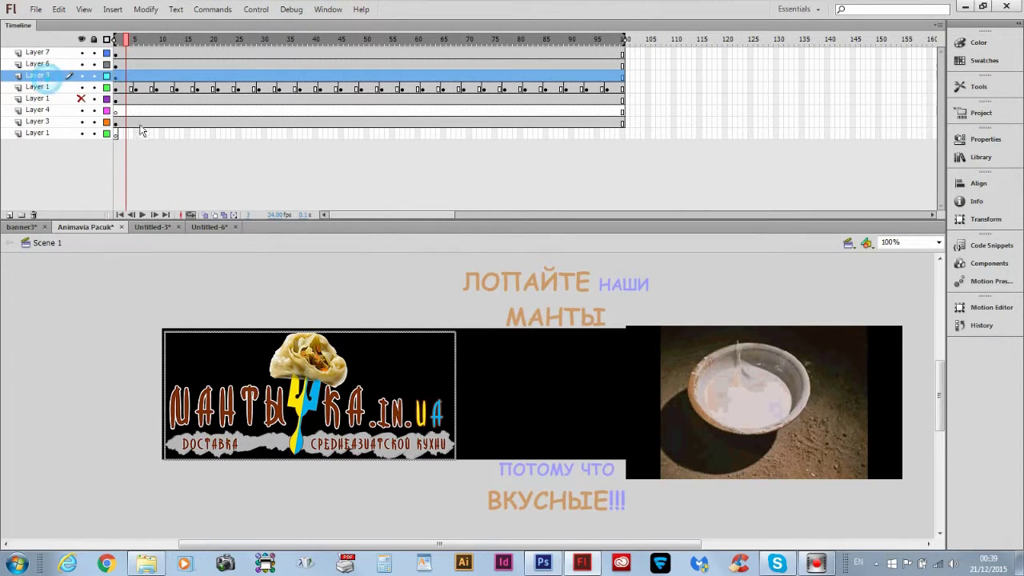
click(516, 280)
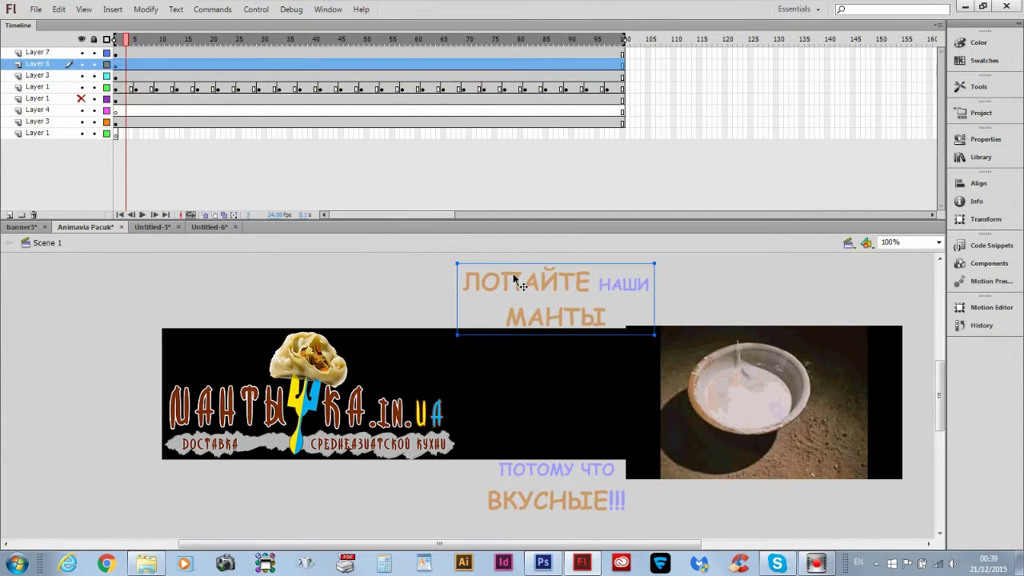
click(129, 66)
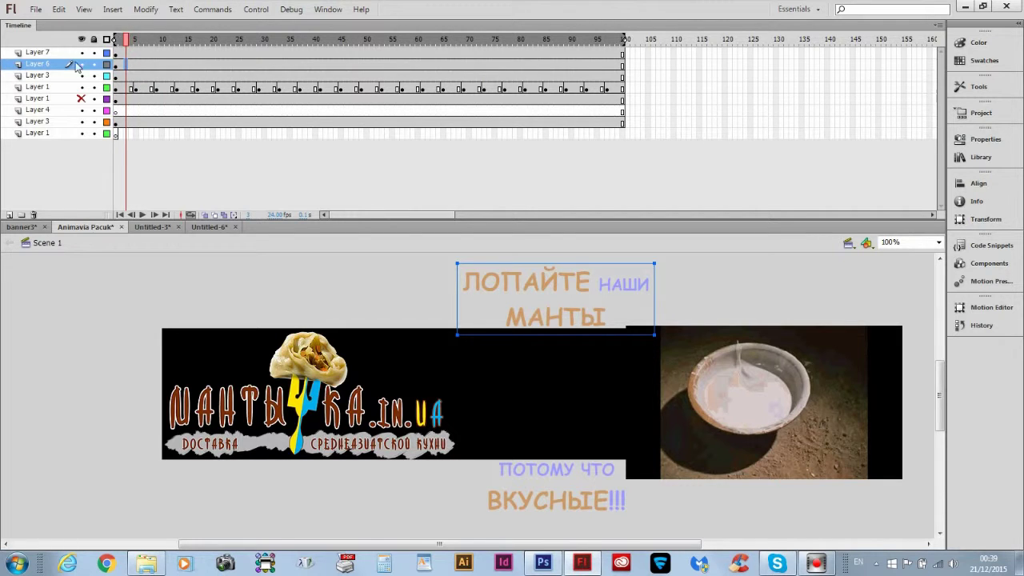
Add a motion tween to the slogan's layer frames
click(48, 66)
click(111, 10)
right_click(247, 64)
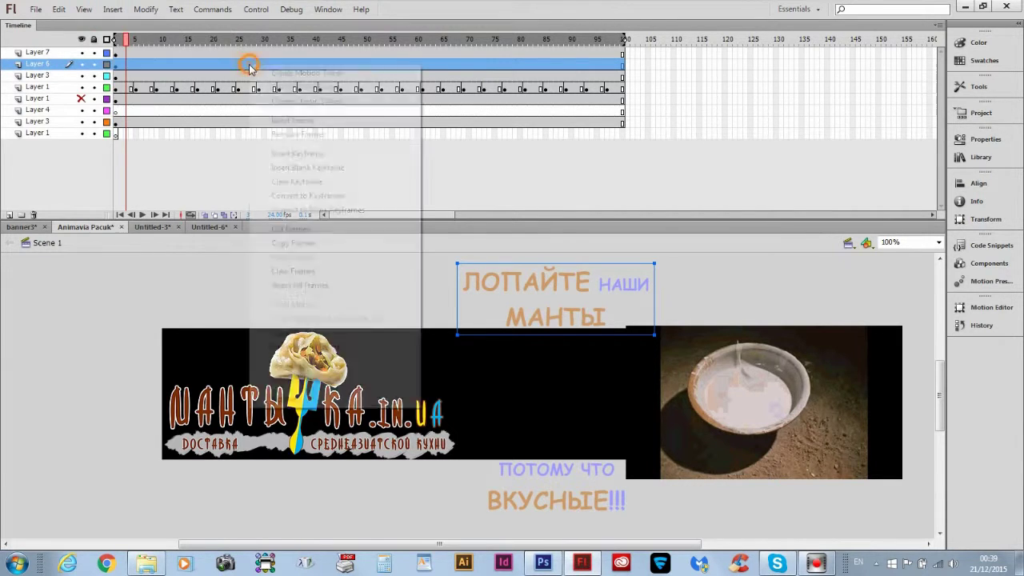
click(266, 74)
At frame 21, drag the slogan down into the black banner area and play the animation
drag(128, 44, 136, 42)
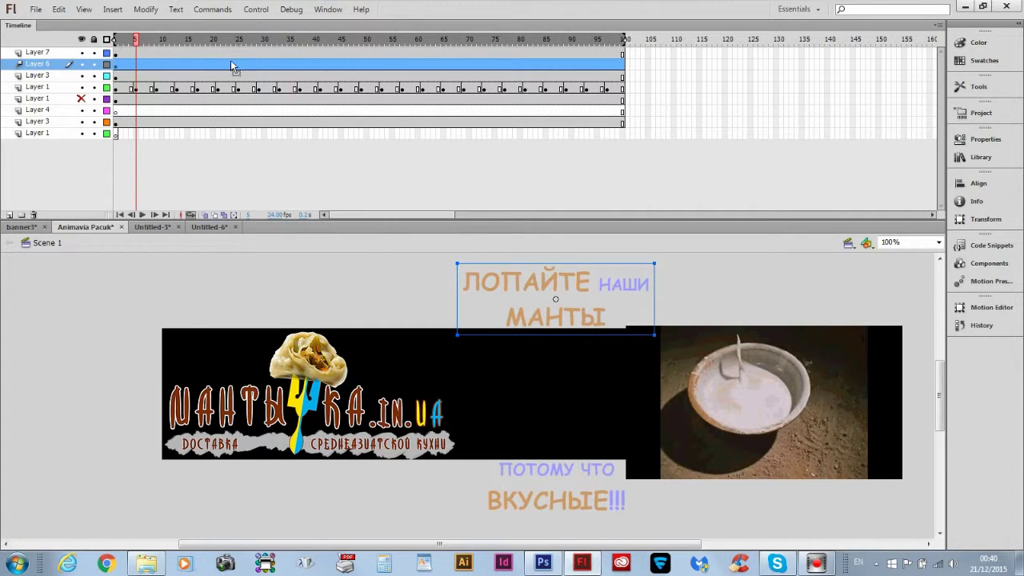
mouse_move(136, 44)
mouse_down()
mouse_move(226, 42)
mouse_move(218, 42)
mouse_up()
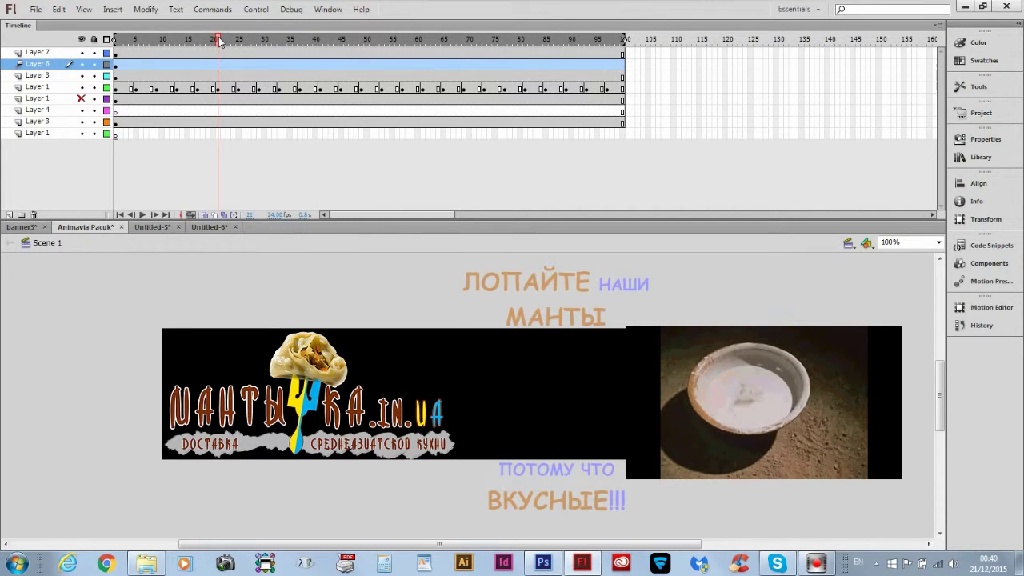
click(509, 277)
drag(518, 280, 528, 335)
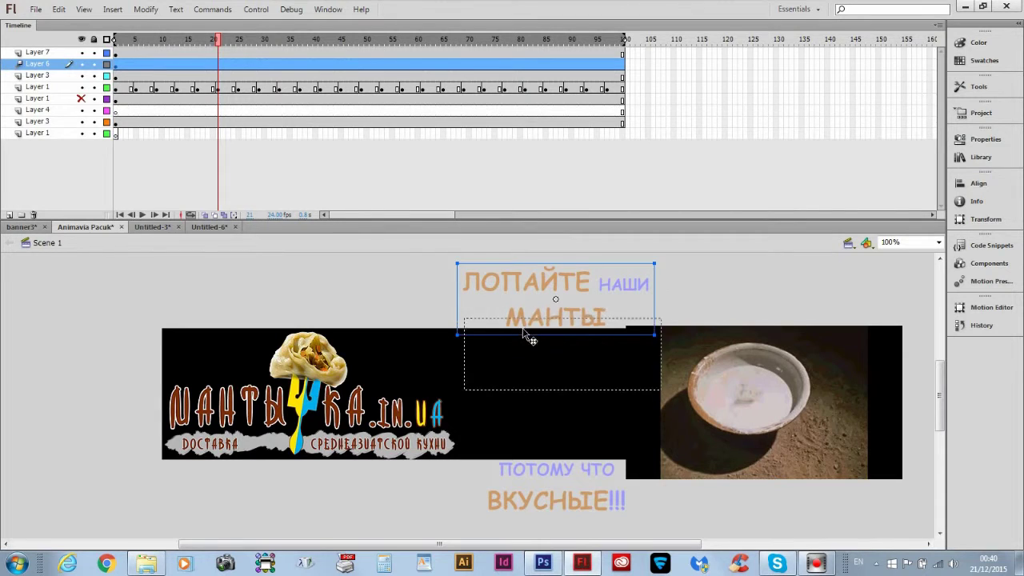
drag(529, 335, 528, 349)
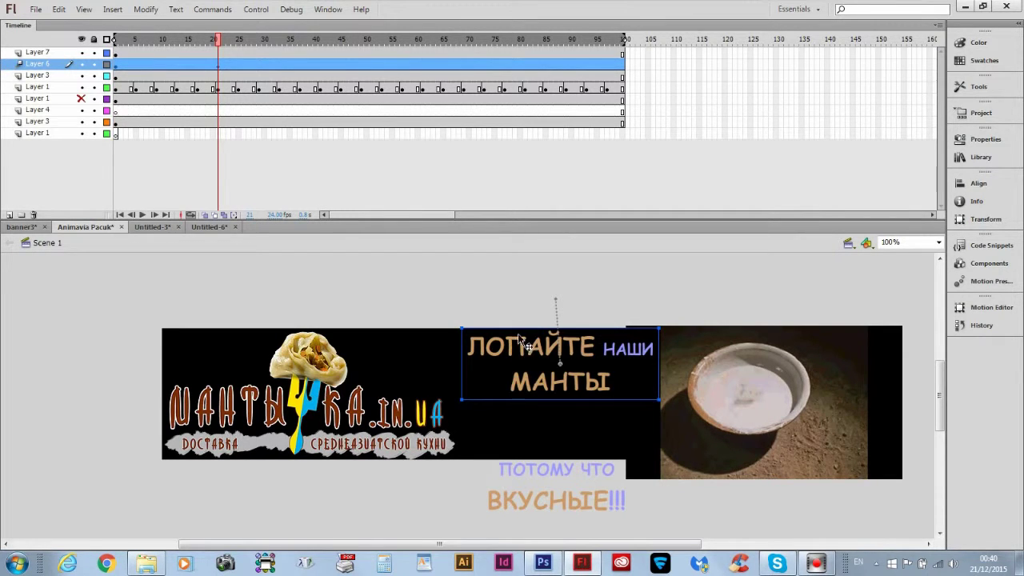
click(119, 215)
click(142, 215)
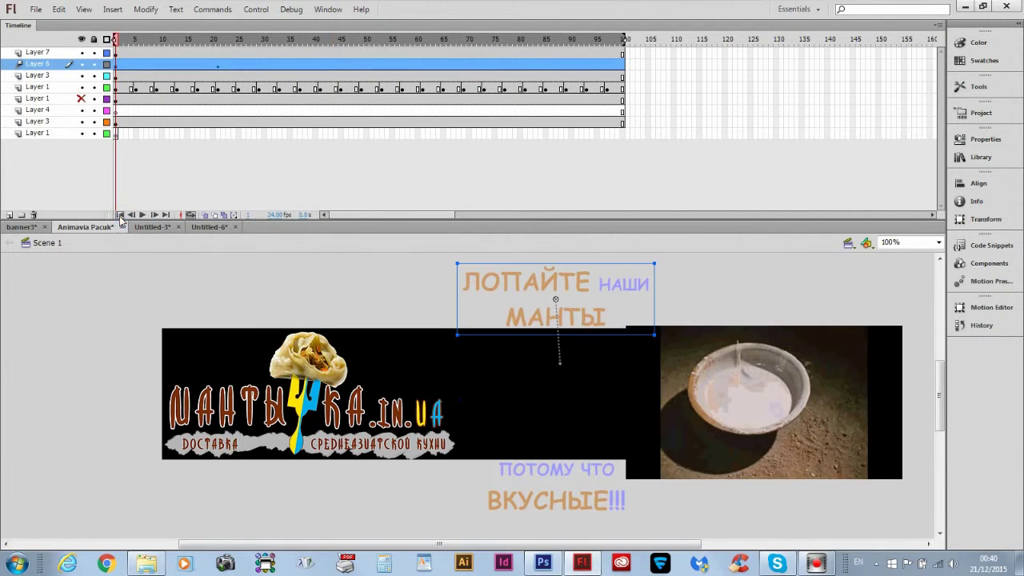
click(142, 216)
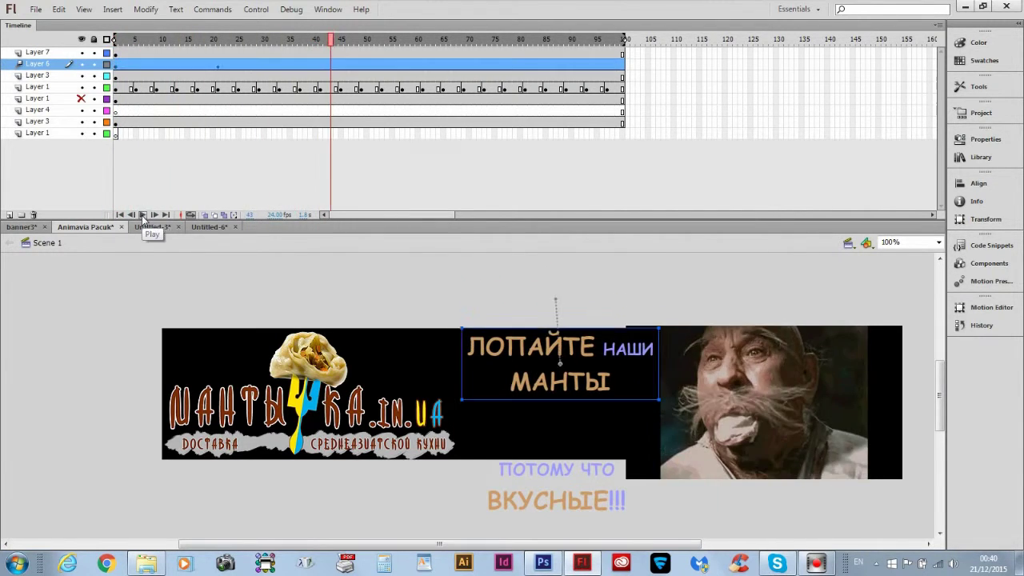
click(543, 473)
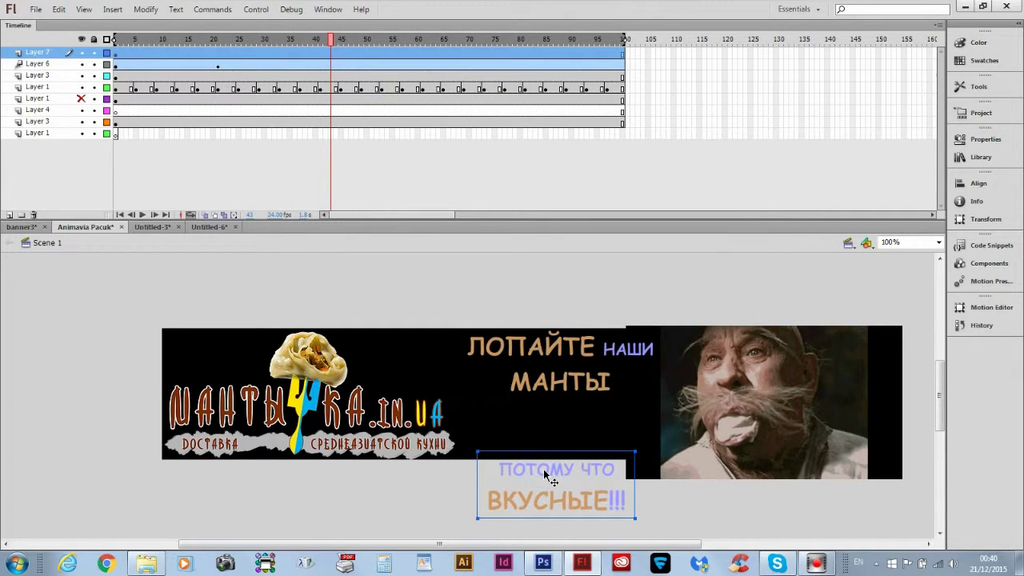
mouse_move(328, 47)
mouse_down()
mouse_move(229, 44)
mouse_move(239, 52)
mouse_up()
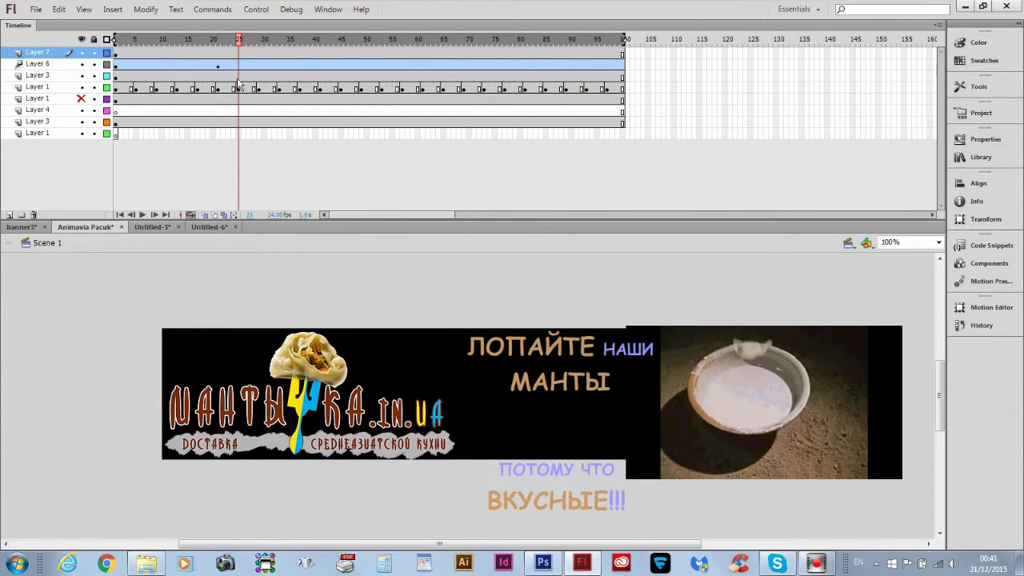
Move the logo layer's keyframe to about frame 26 and scrub to frame 45
click(115, 77)
drag(118, 80, 249, 81)
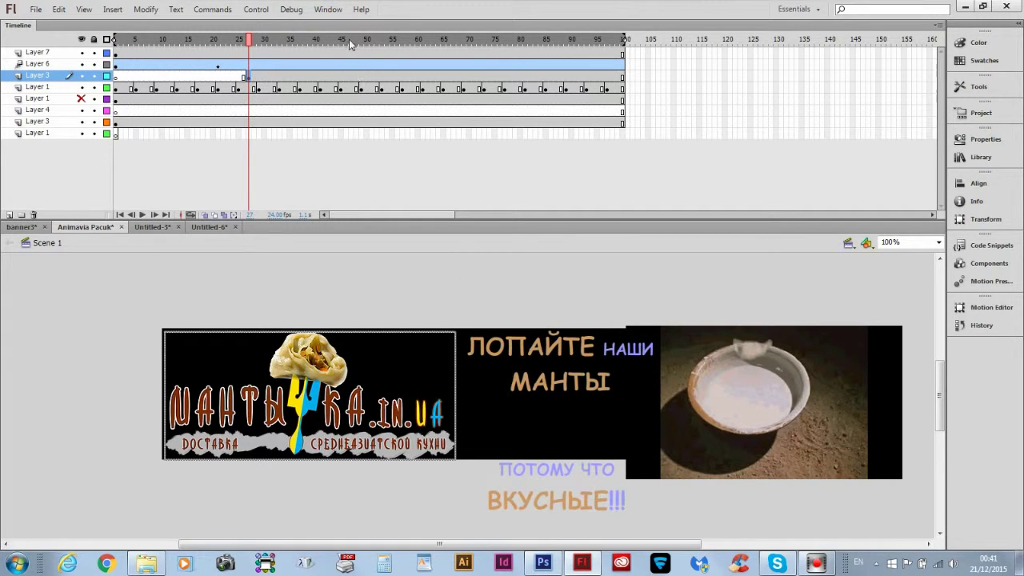
drag(248, 44, 357, 46)
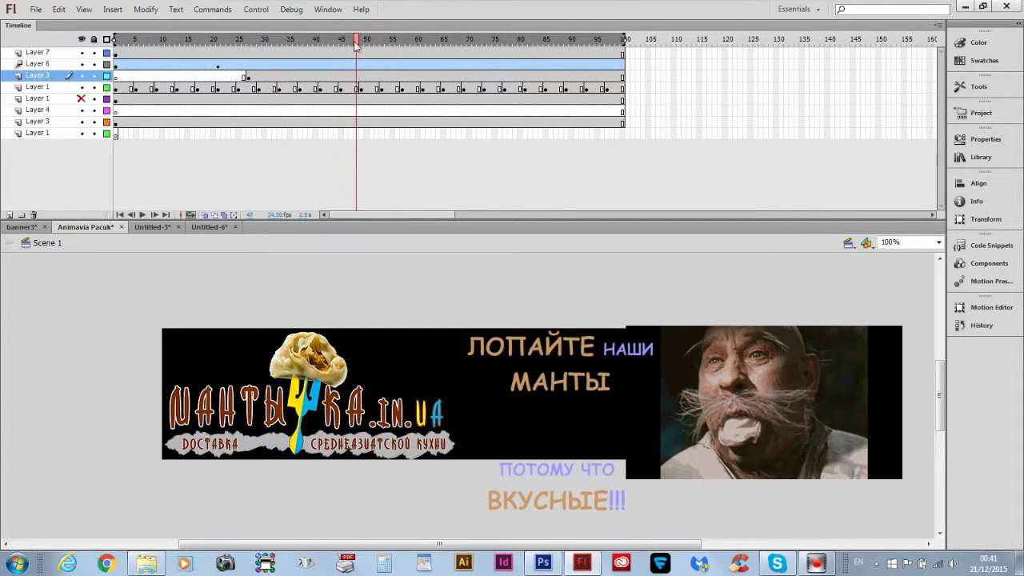
Play from frame 27, stop, then select all logo layer frames and right-click for options
click(44, 77)
right_click(287, 74)
click(256, 77)
click(249, 76)
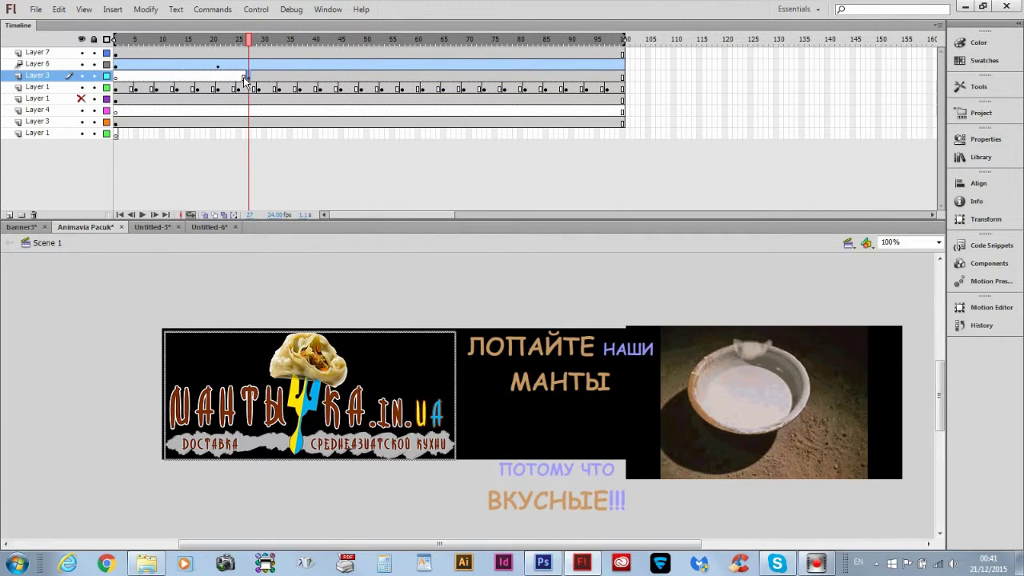
key(Return)
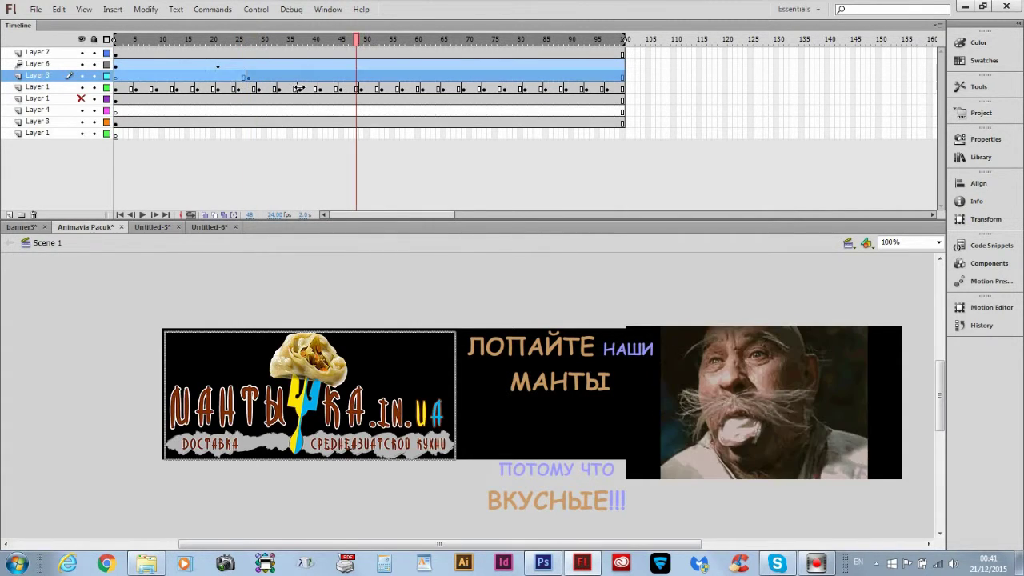
key(shift+comma)
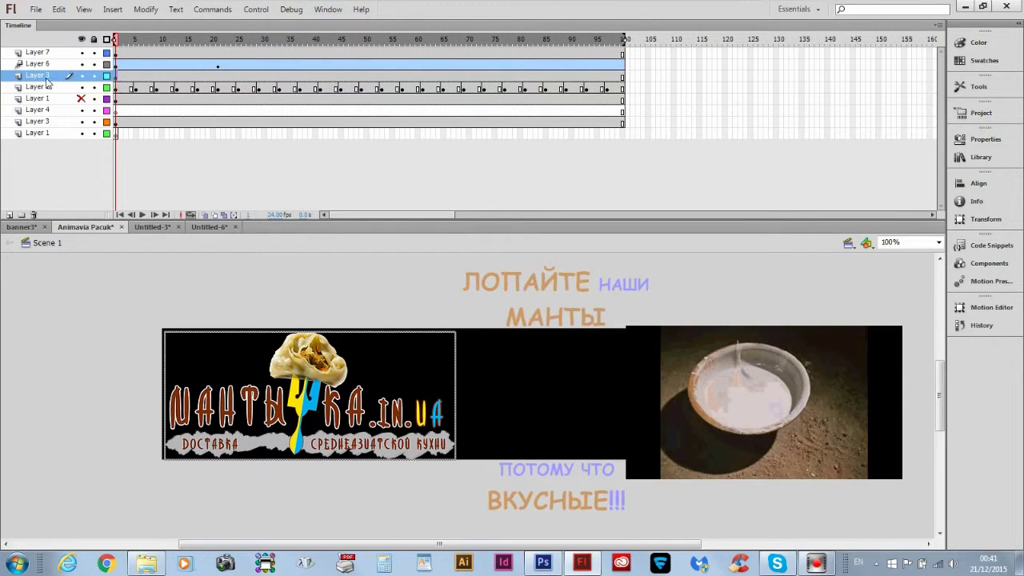
click(46, 78)
right_click(170, 78)
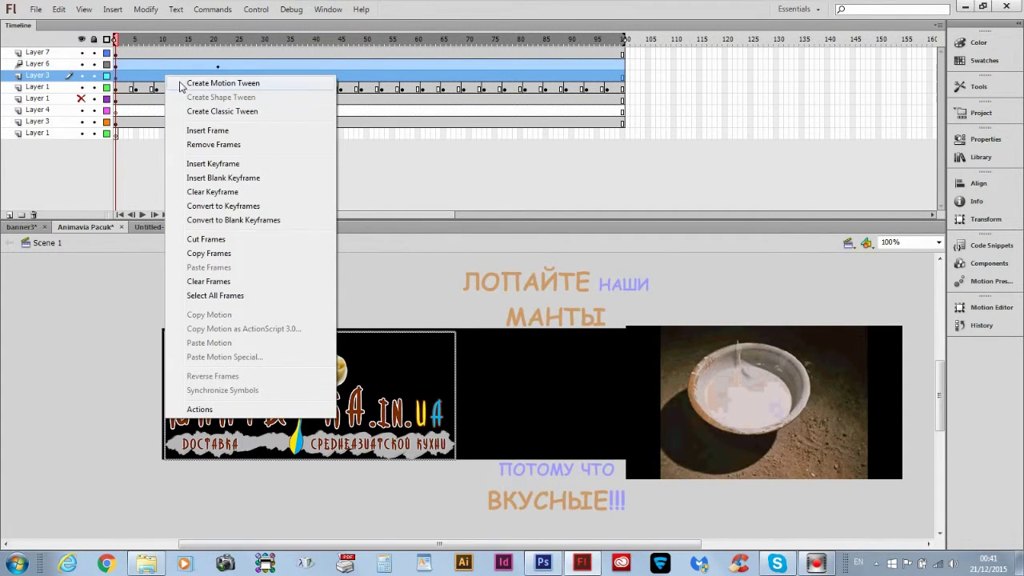
Add a motion tween to the logo layer, converting the logo to a symbol
click(184, 84)
click(577, 305)
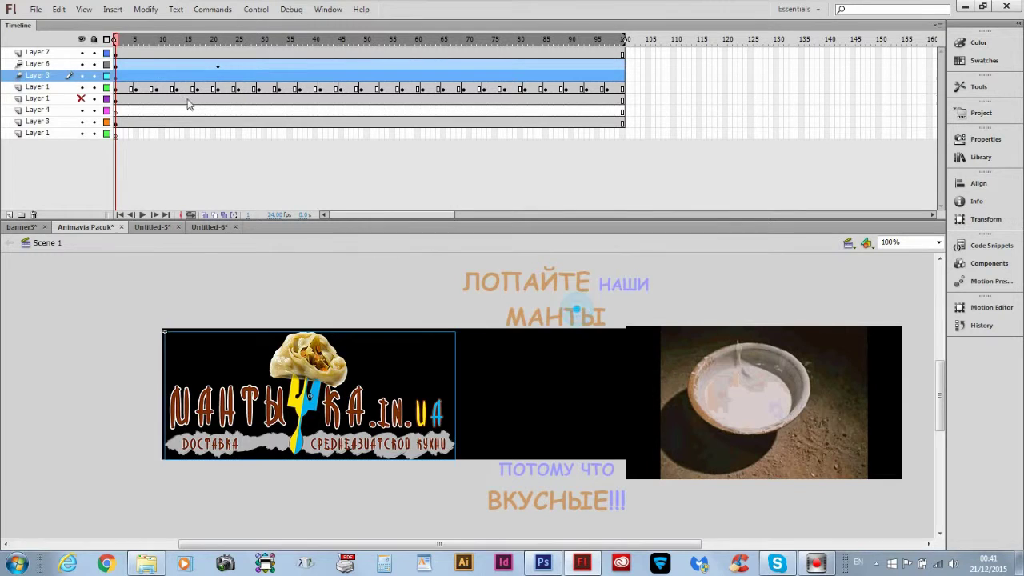
click(135, 53)
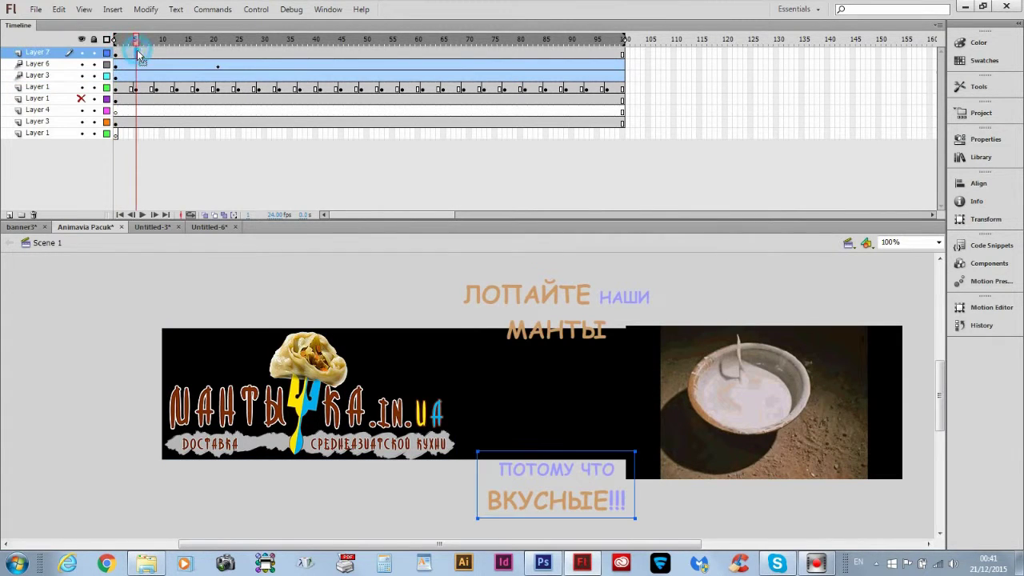
click(182, 54)
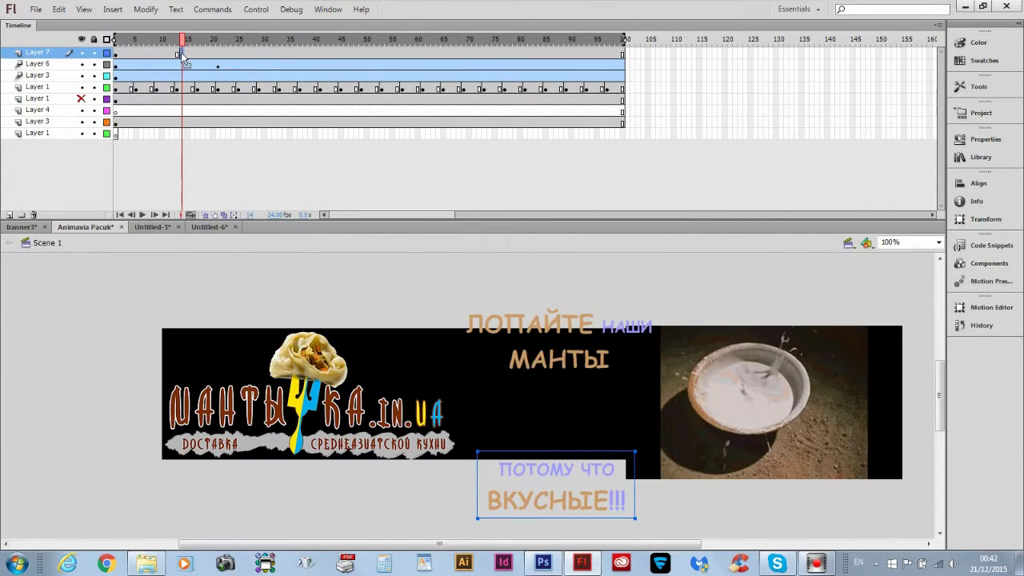
drag(183, 40, 127, 43)
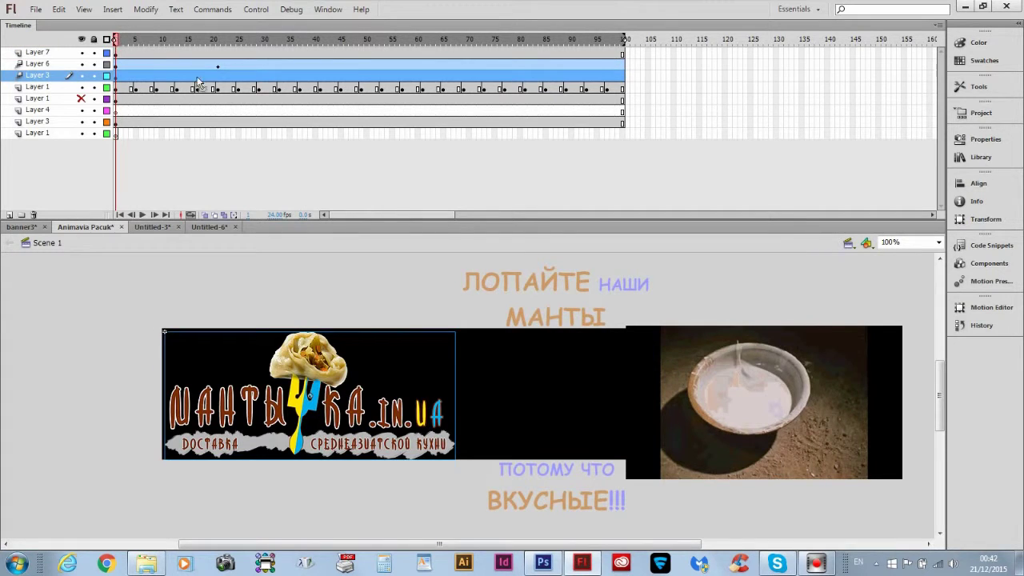
click(200, 80)
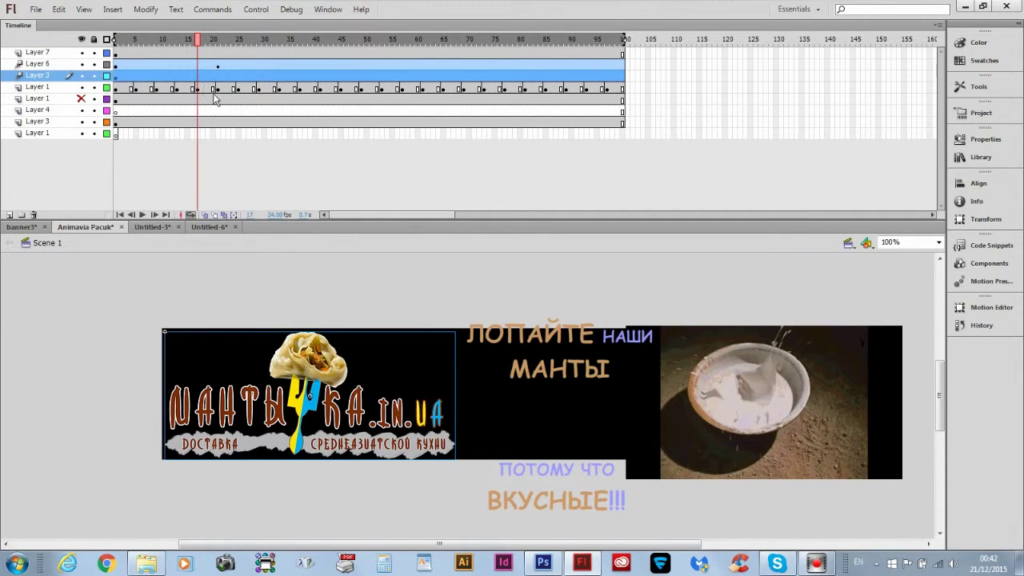
Remove the logo layer's tween, then re-apply a motion tween on Layer 3
right_click(178, 80)
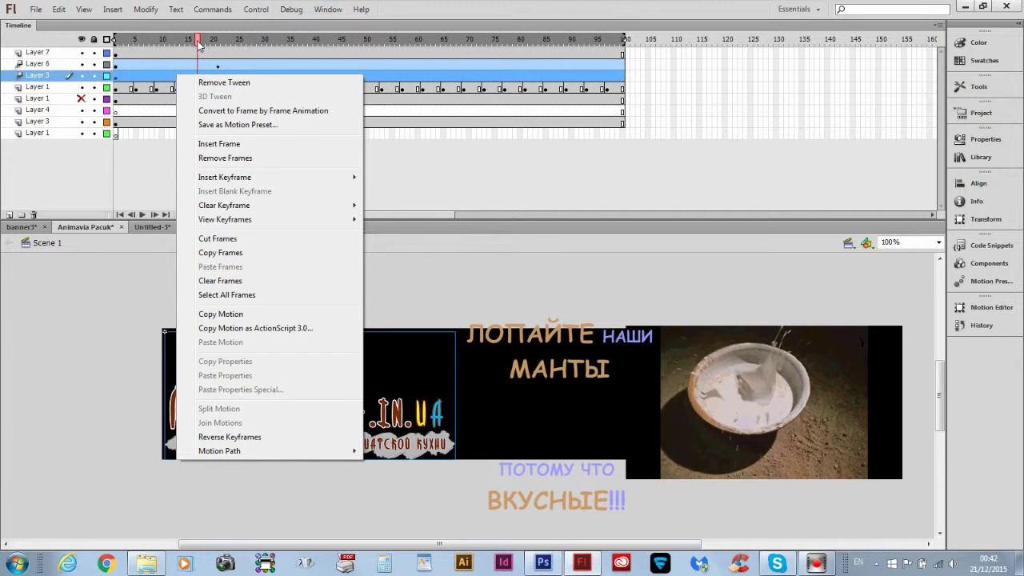
click(207, 83)
mouse_move(198, 40)
mouse_down()
mouse_move(144, 43)
mouse_move(217, 51)
mouse_up()
click(151, 74)
right_click(151, 73)
click(168, 78)
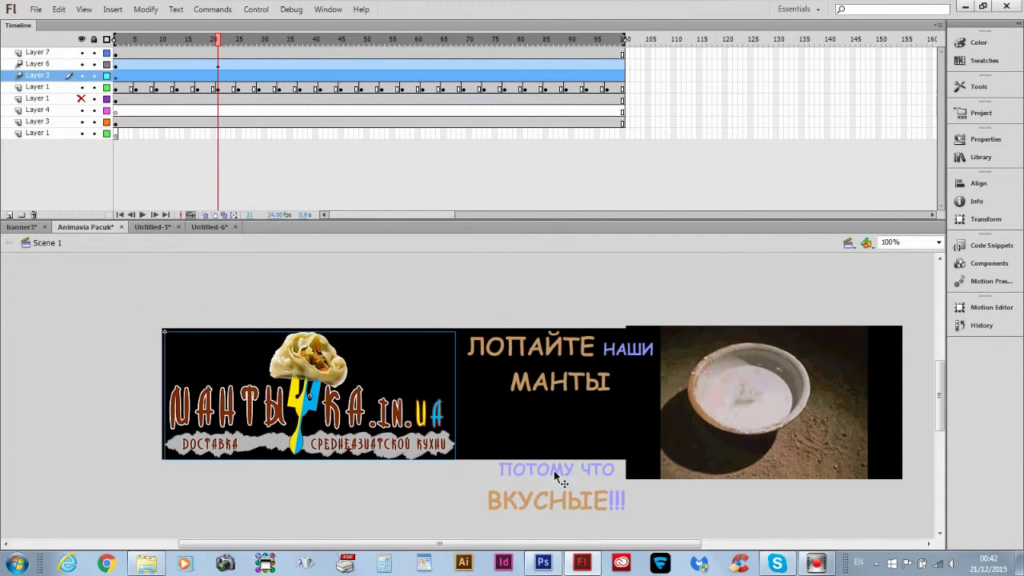
drag(58, 80, 48, 66)
On Layer 7 at frame 21, move the ПОТОМУ ЧТО ВКУСНЫЕ!!! text up onto the banner and preview
click(45, 64)
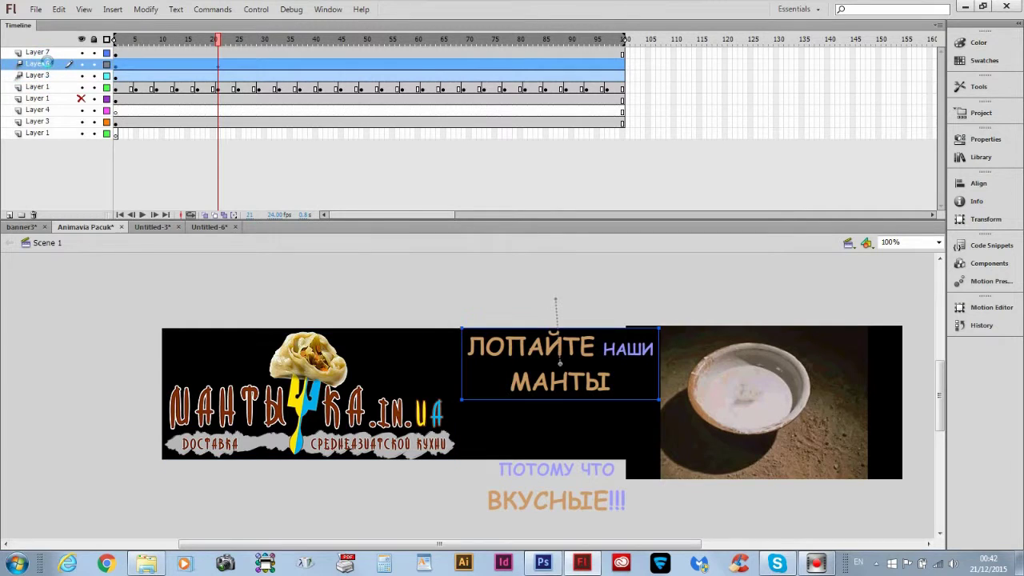
click(559, 467)
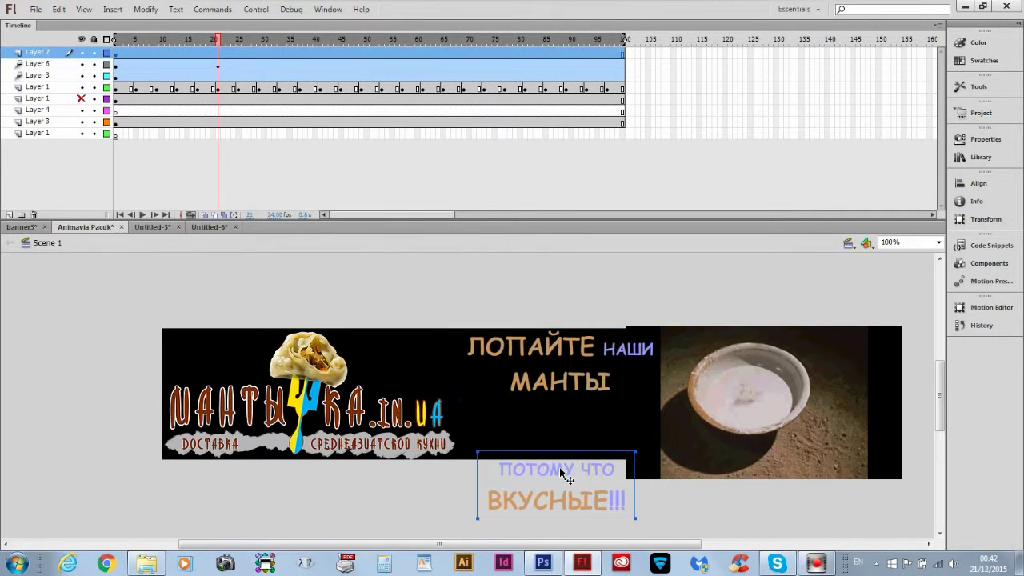
click(154, 65)
click(154, 75)
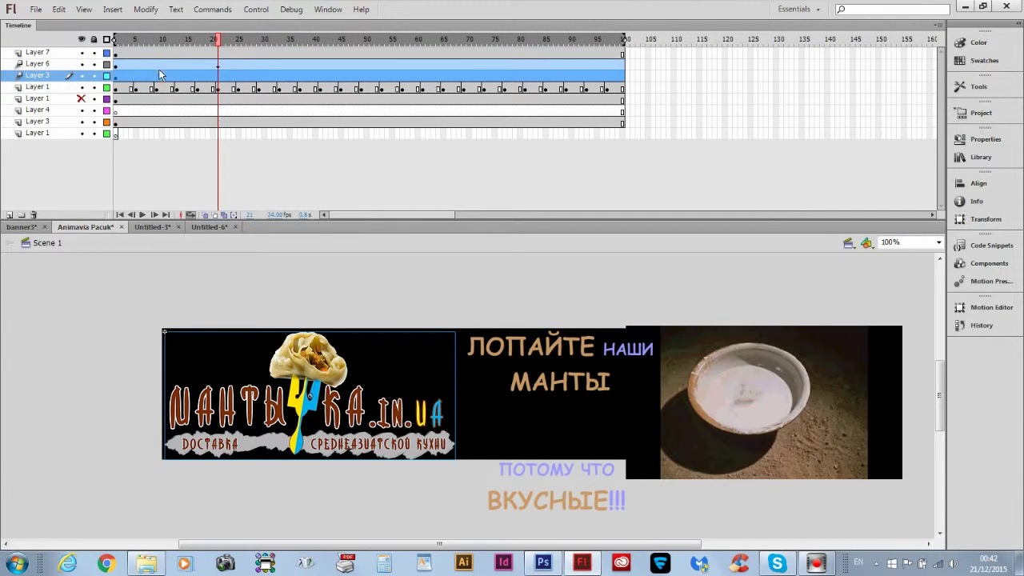
click(539, 467)
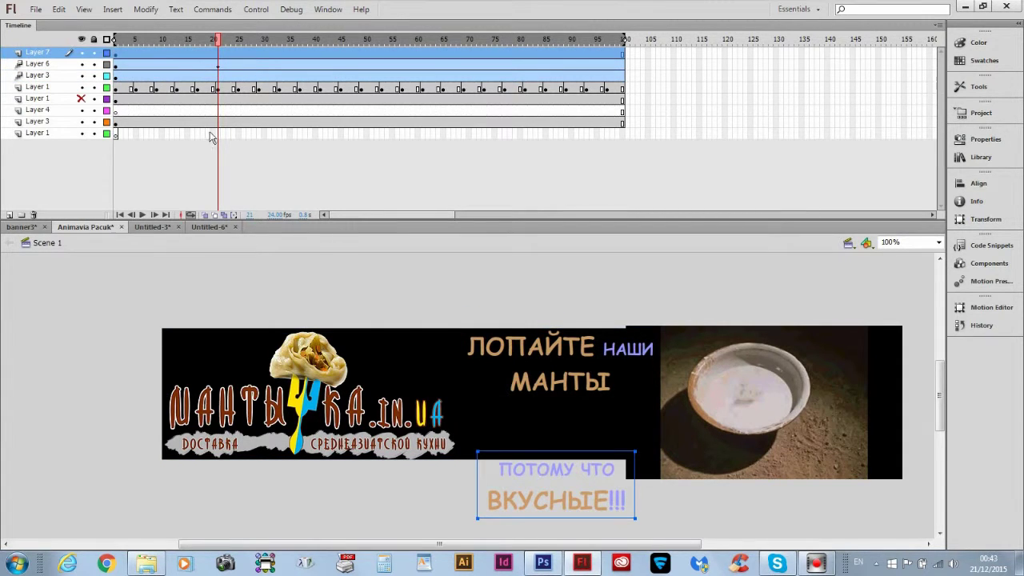
right_click(192, 55)
click(208, 58)
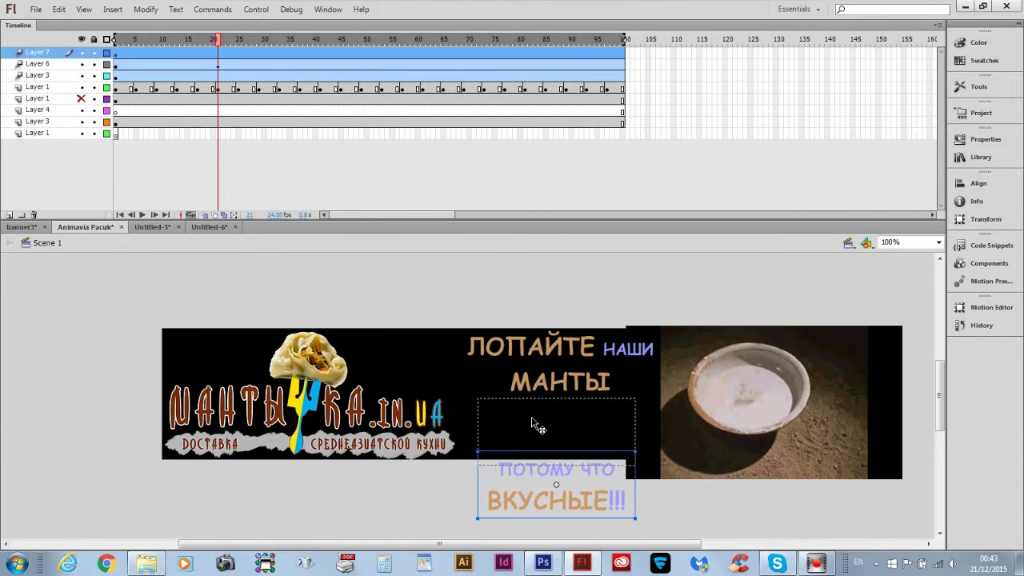
drag(532, 473, 534, 420)
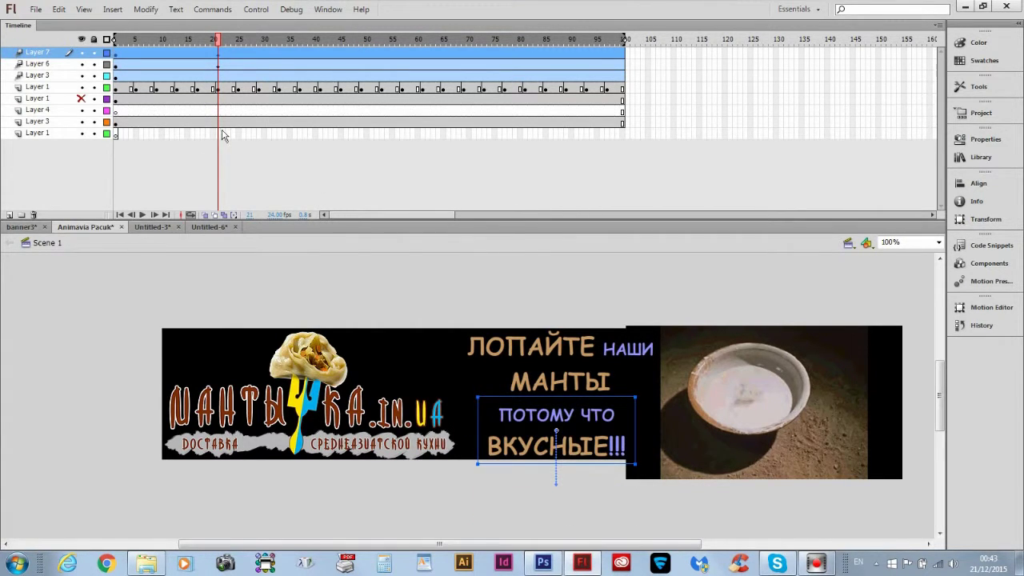
click(143, 215)
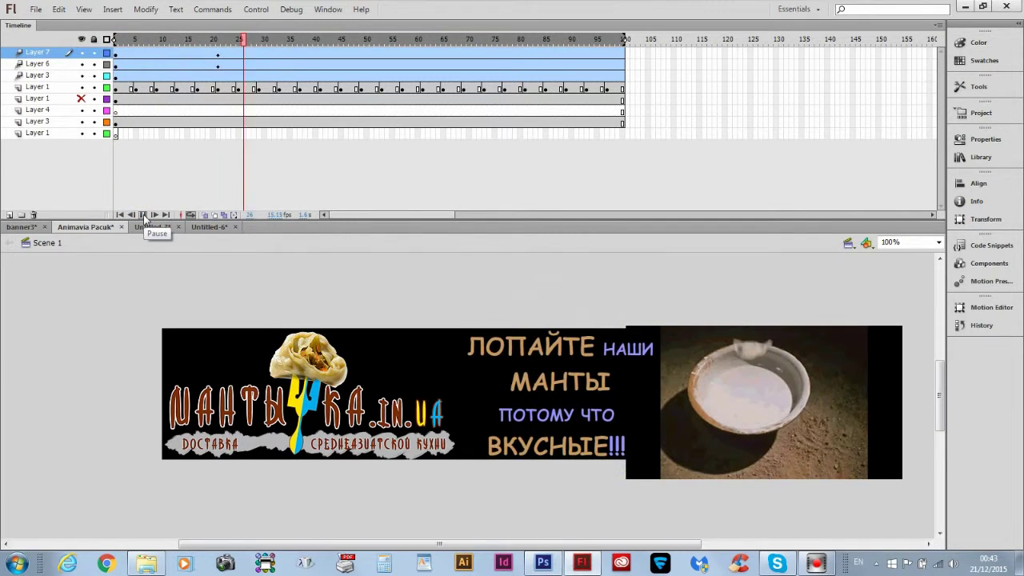
click(144, 214)
Shift Layer 7's slogan tween later so the slide starts near frame 25, then replay it
click(117, 64)
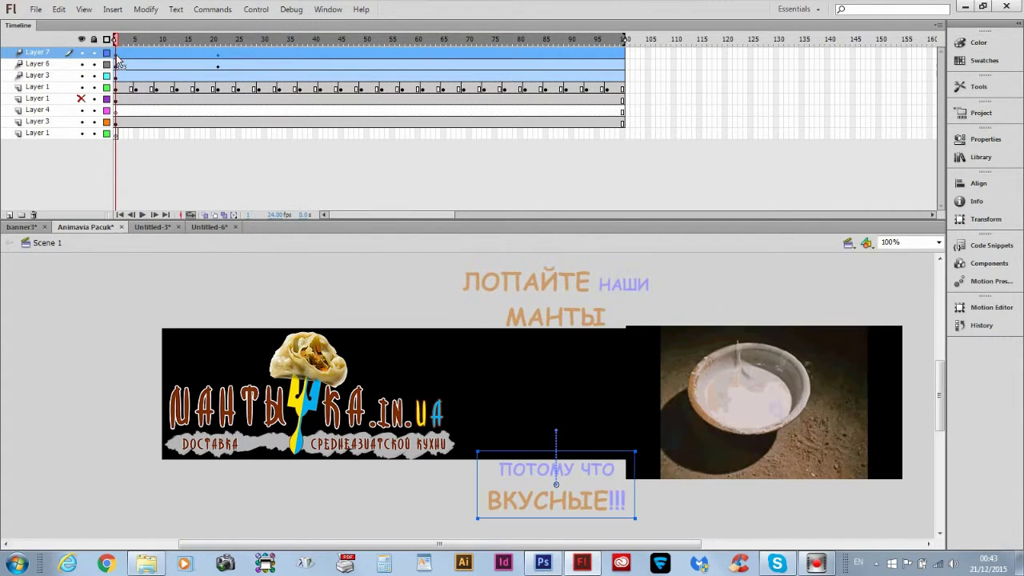
drag(118, 63, 231, 64)
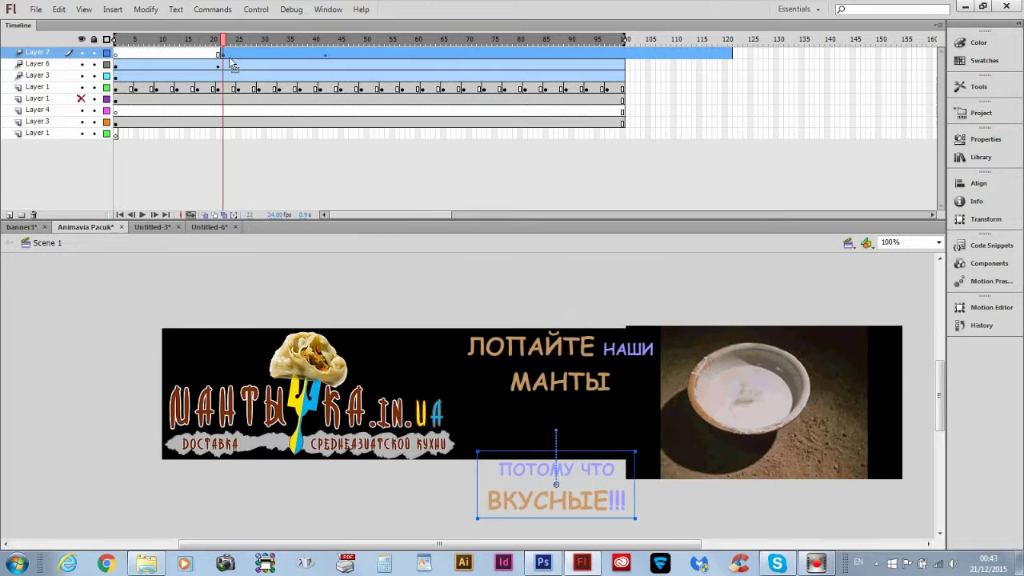
drag(235, 66, 248, 56)
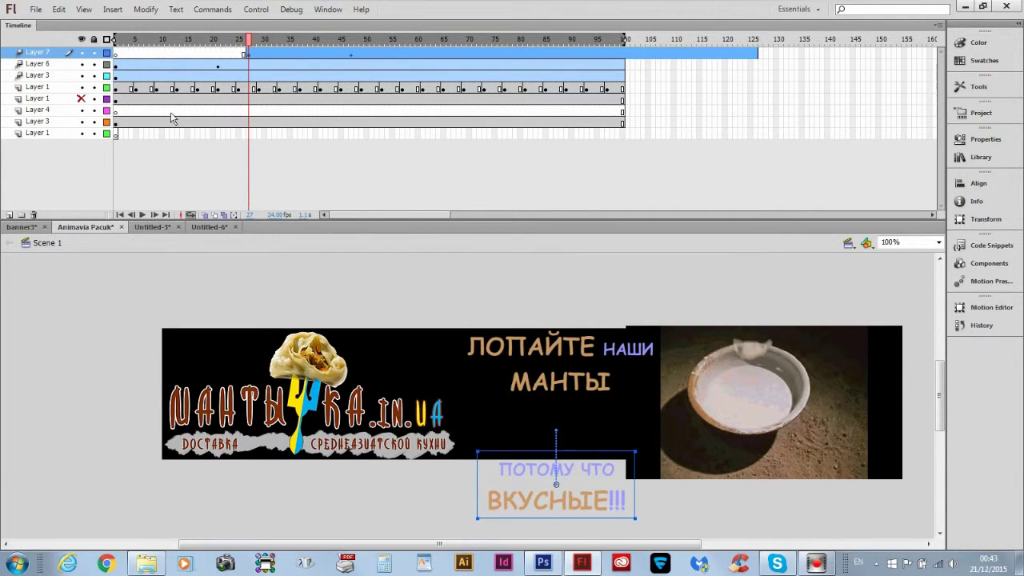
click(122, 215)
click(142, 214)
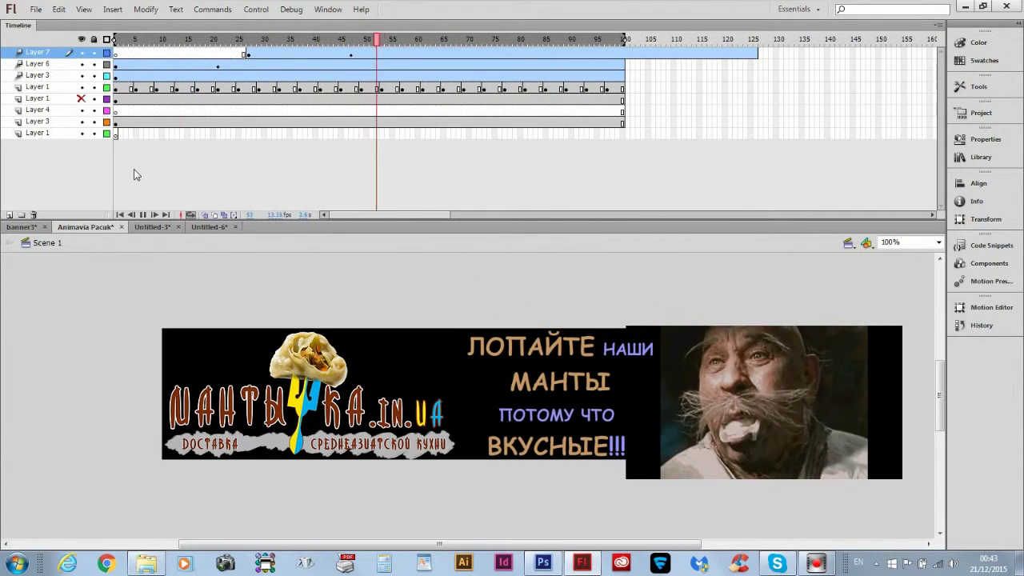
Inspect the slogan layer's extra frames running past frame 100
click(626, 54)
drag(627, 54, 627, 51)
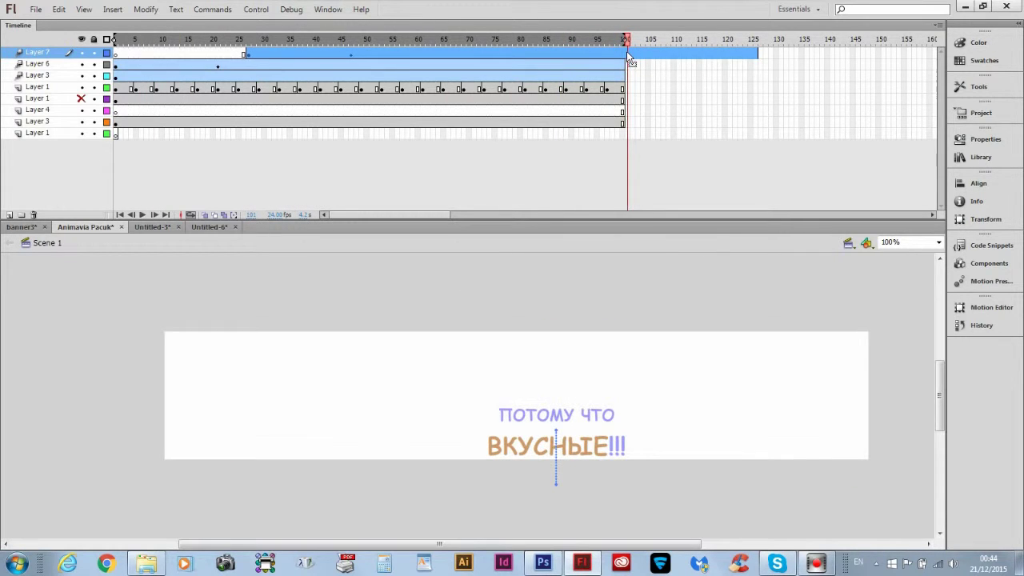
click(757, 50)
click(625, 54)
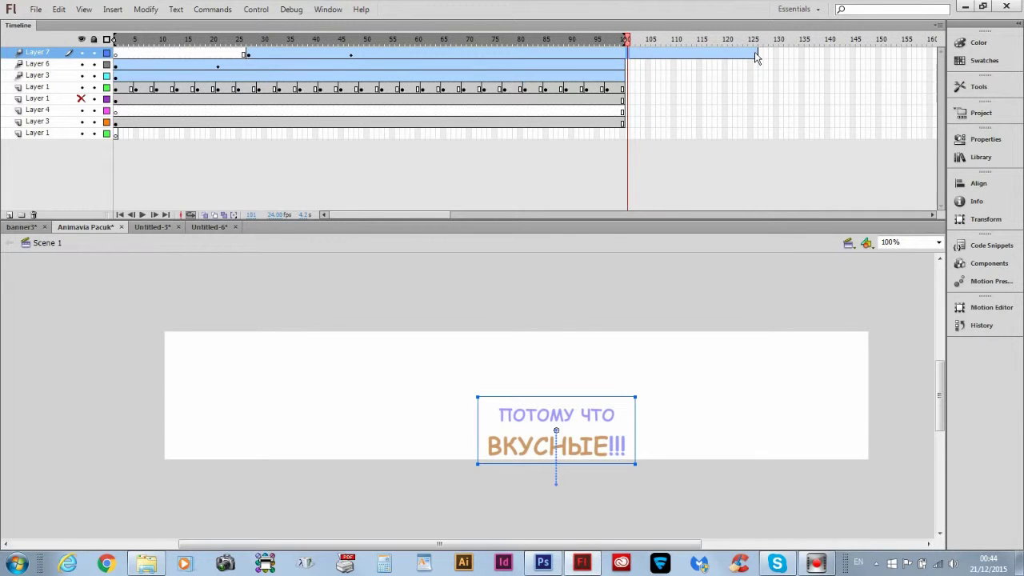
click(757, 53)
click(778, 63)
click(635, 56)
Remove Layer 7's frames 101–130
right_click(679, 52)
click(681, 75)
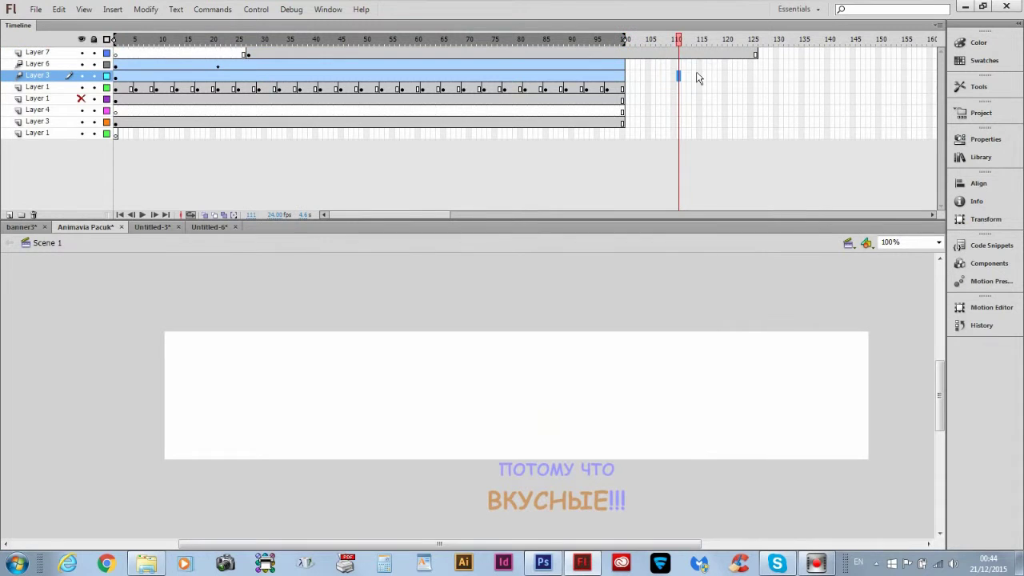
drag(626, 54, 776, 53)
right_click(734, 49)
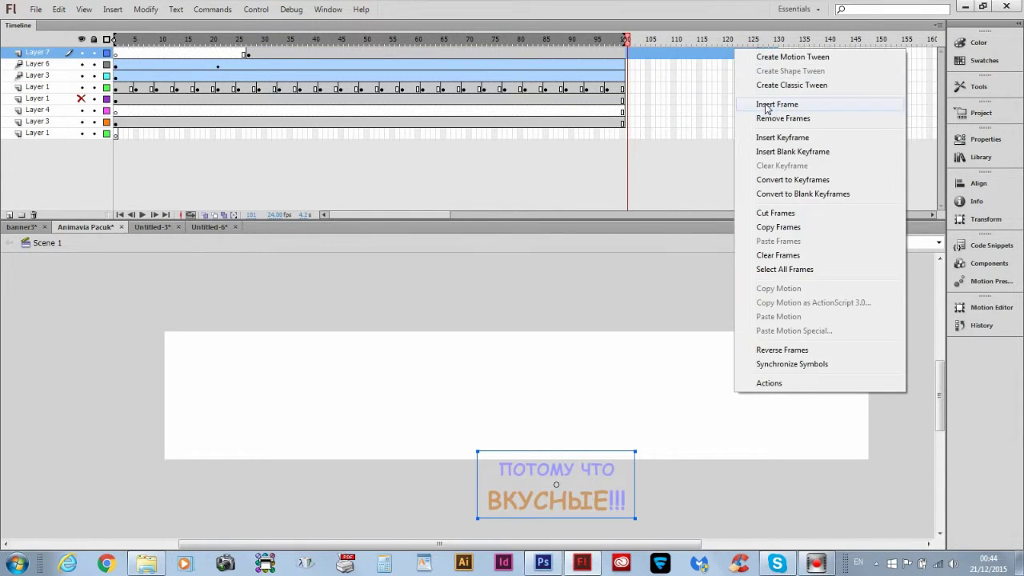
click(768, 103)
right_click(705, 53)
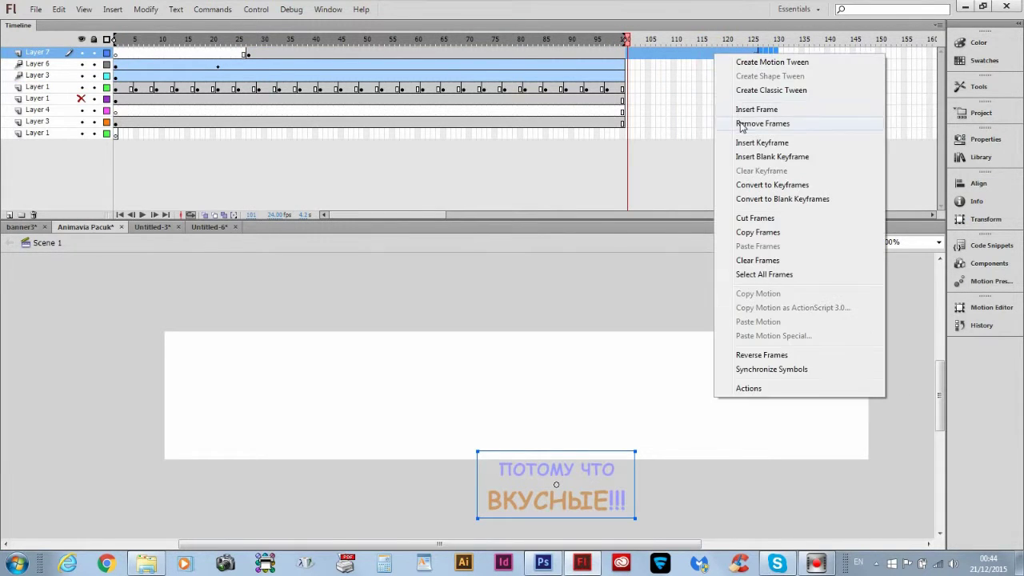
click(738, 128)
Preview the animation, then pull the slogan tween's end from frame 126 back to frame 100
click(120, 214)
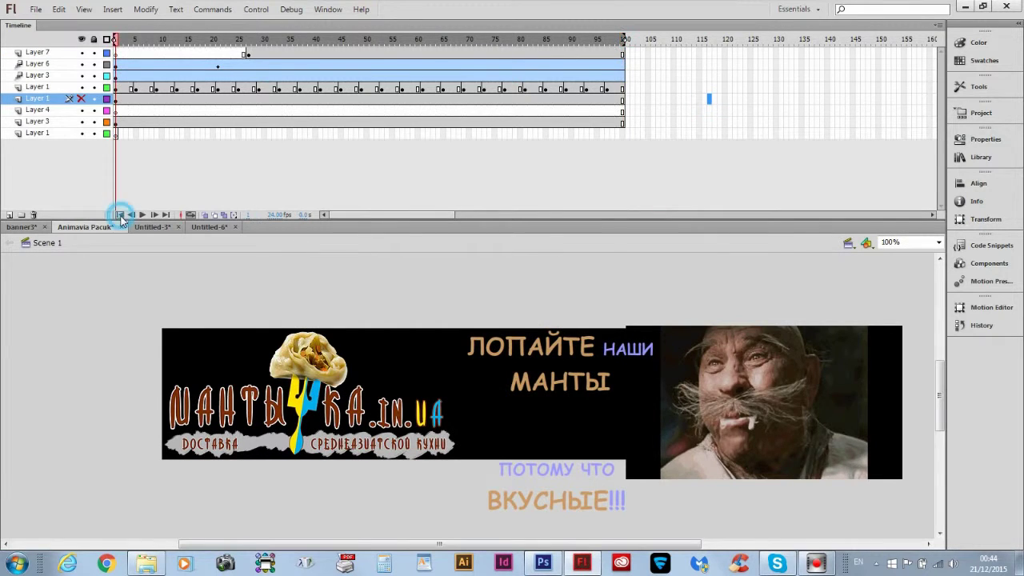
mouse_move(120, 40)
mouse_down()
mouse_move(406, 64)
mouse_move(155, 64)
mouse_move(526, 64)
mouse_move(328, 88)
mouse_up()
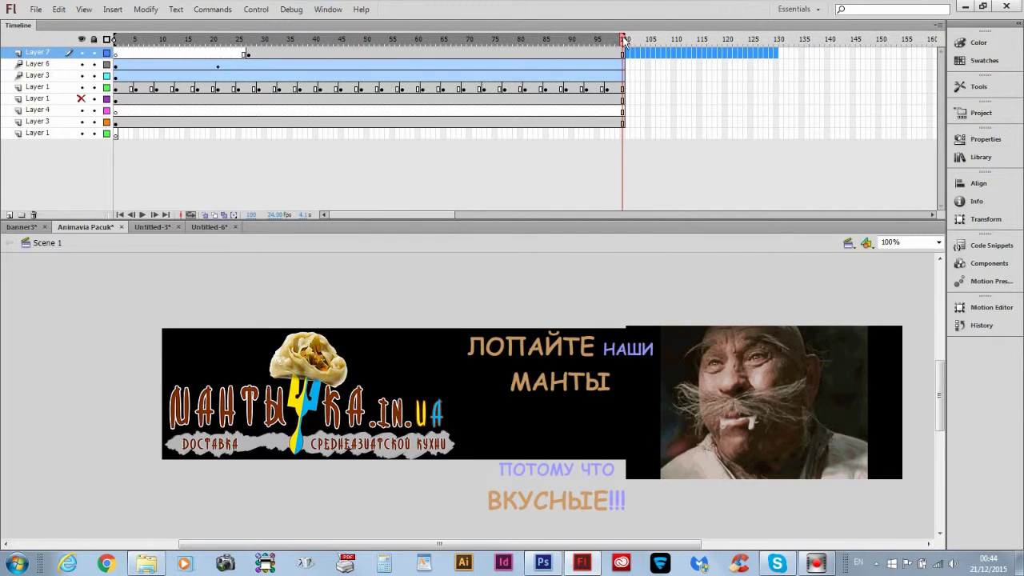
mouse_move(623, 38)
mouse_down()
mouse_move(126, 39)
mouse_move(413, 52)
mouse_up()
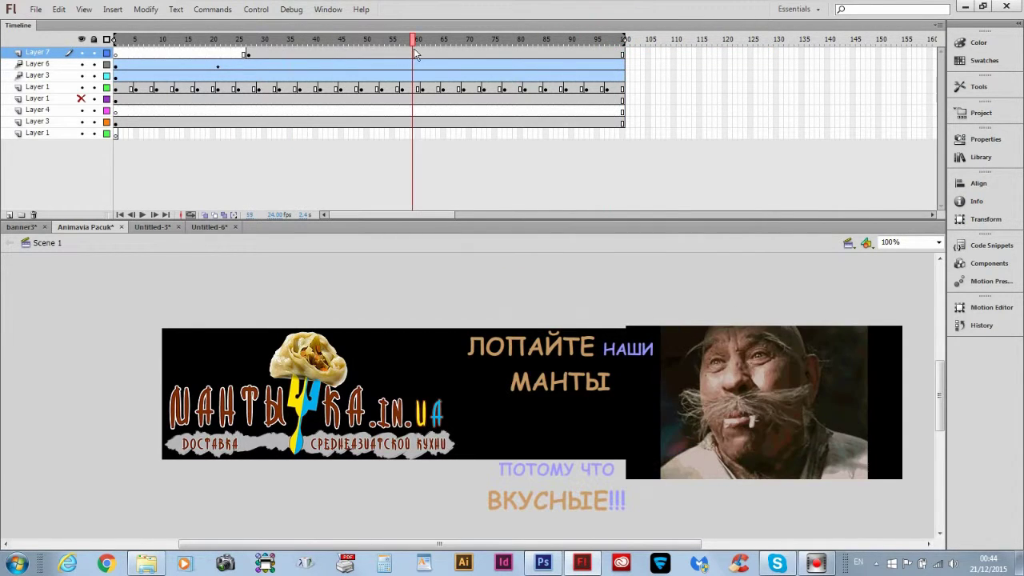
key(period)
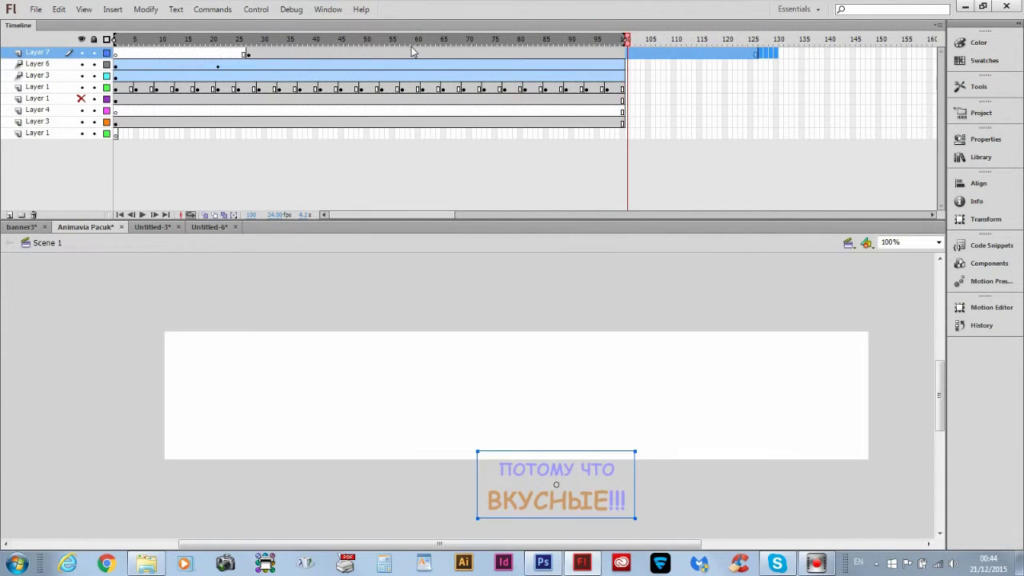
click(755, 39)
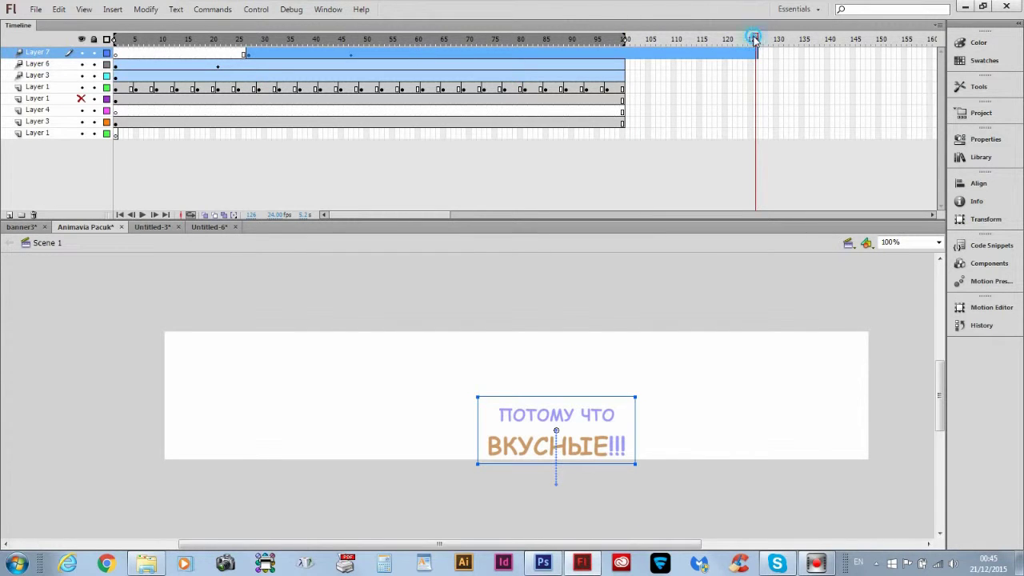
drag(755, 40, 284, 39)
drag(178, 75, 573, 79)
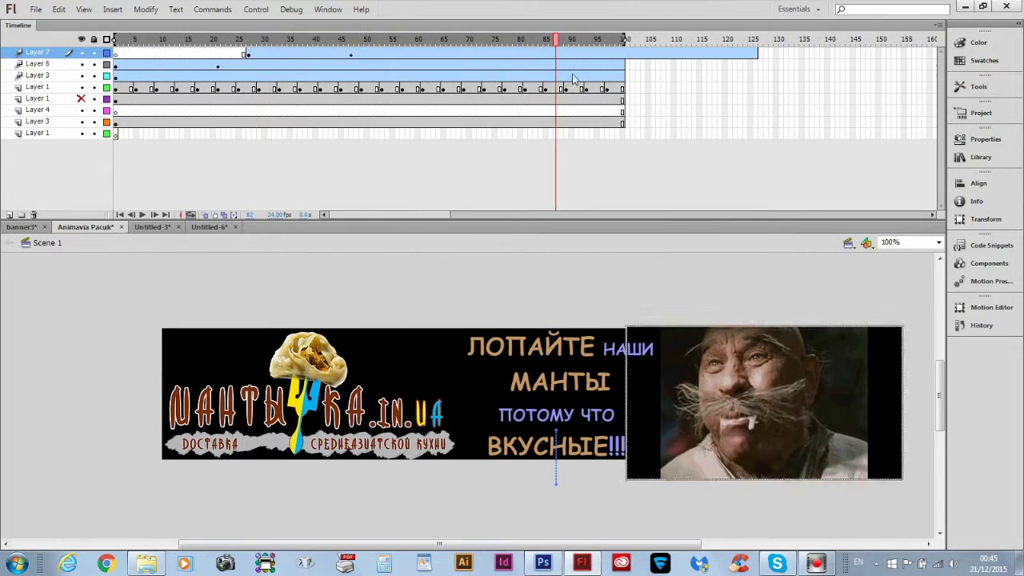
click(556, 52)
click(756, 52)
drag(756, 51, 624, 51)
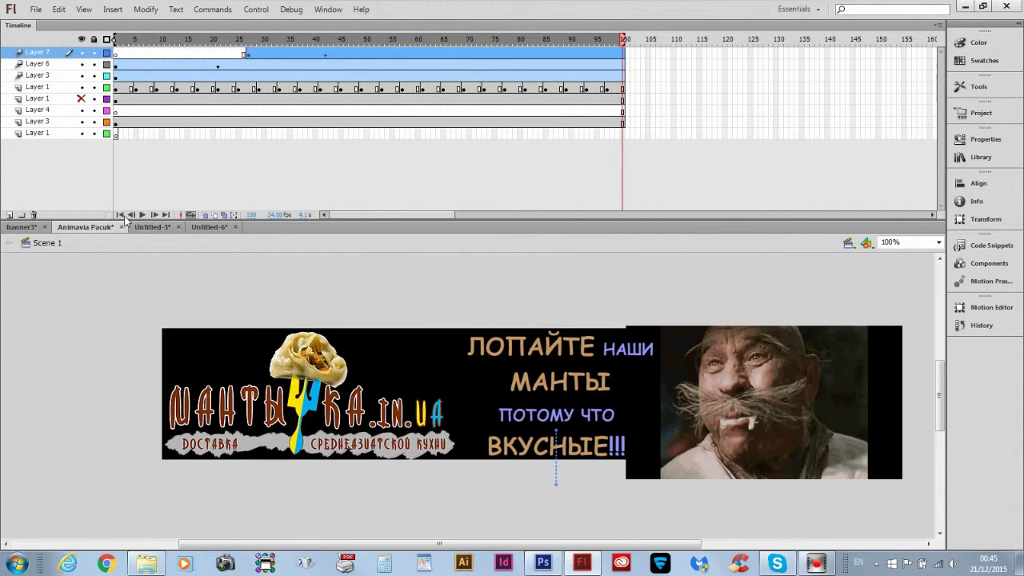
click(142, 215)
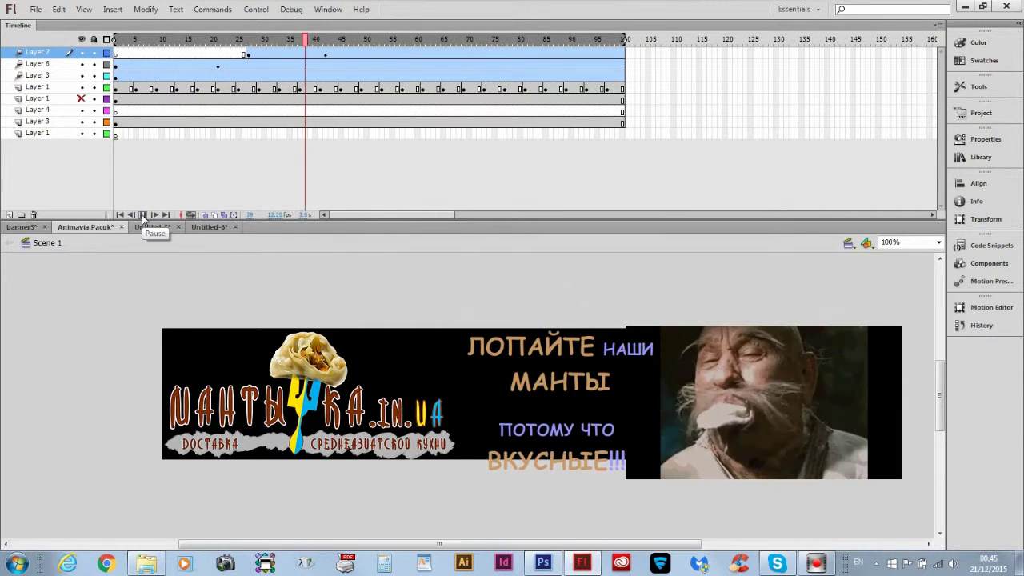
click(405, 171)
mouse_move(424, 42)
mouse_down()
mouse_move(625, 70)
mouse_move(116, 80)
mouse_up()
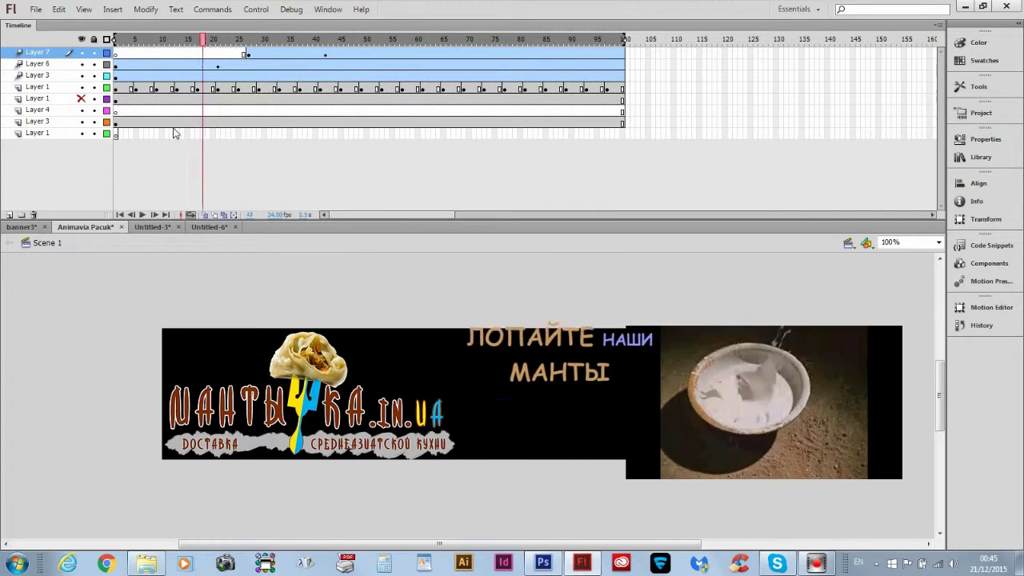
drag(169, 152, 400, 162)
click(256, 9)
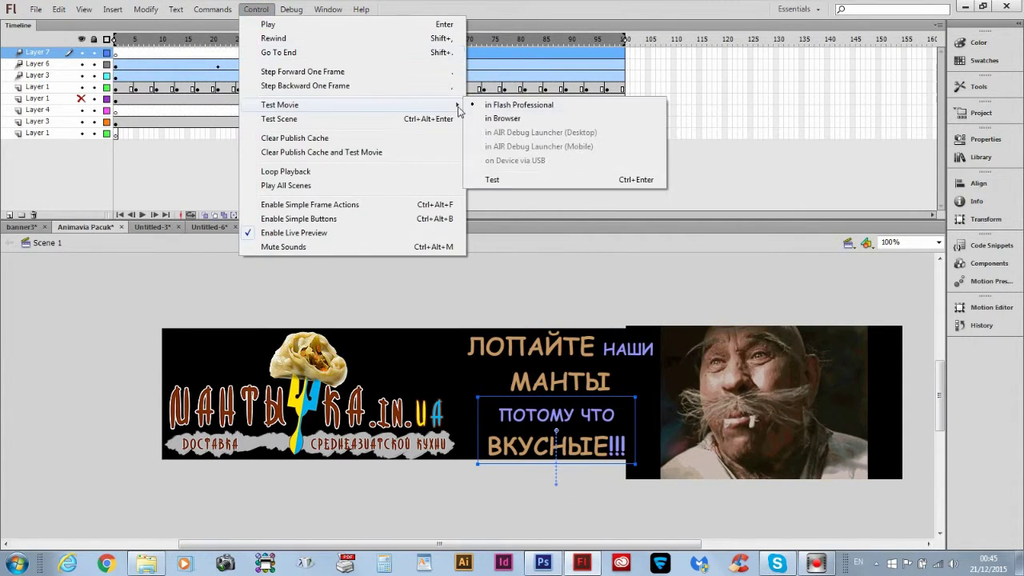
click(504, 101)
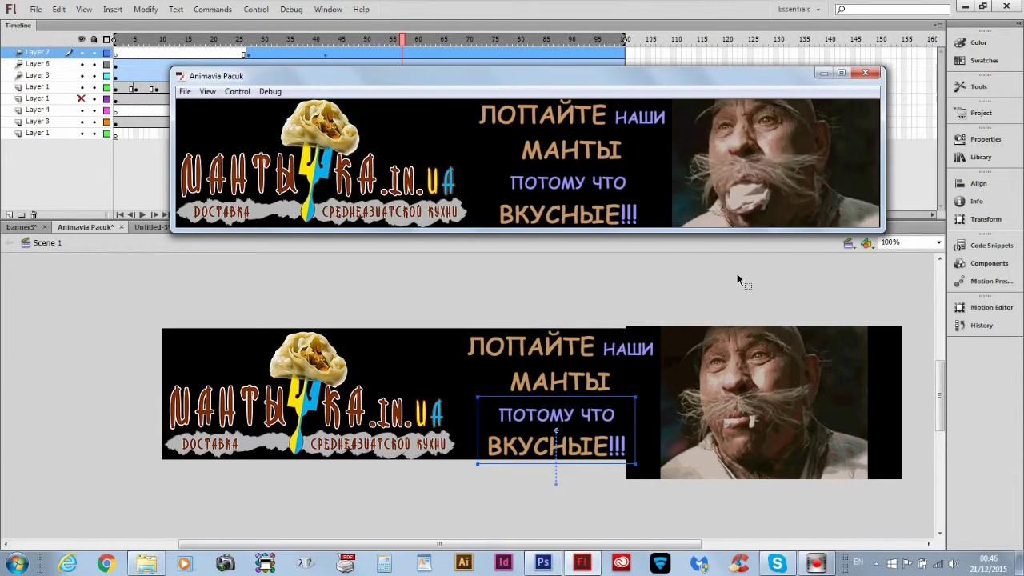
click(737, 279)
mouse_move(473, 112)
mouse_down()
mouse_move(382, 115)
mouse_move(196, 152)
mouse_up()
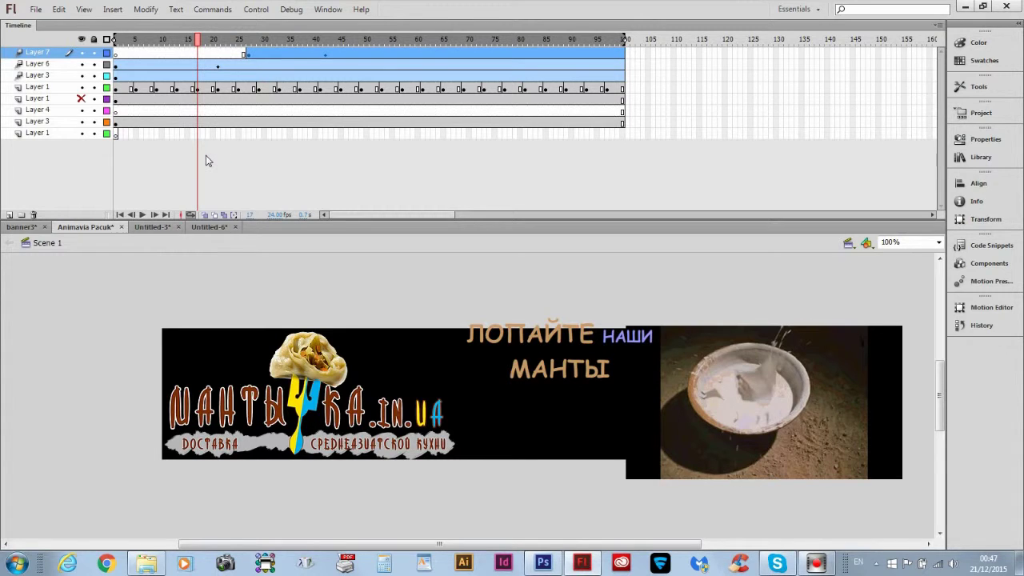
mouse_move(816, 564)
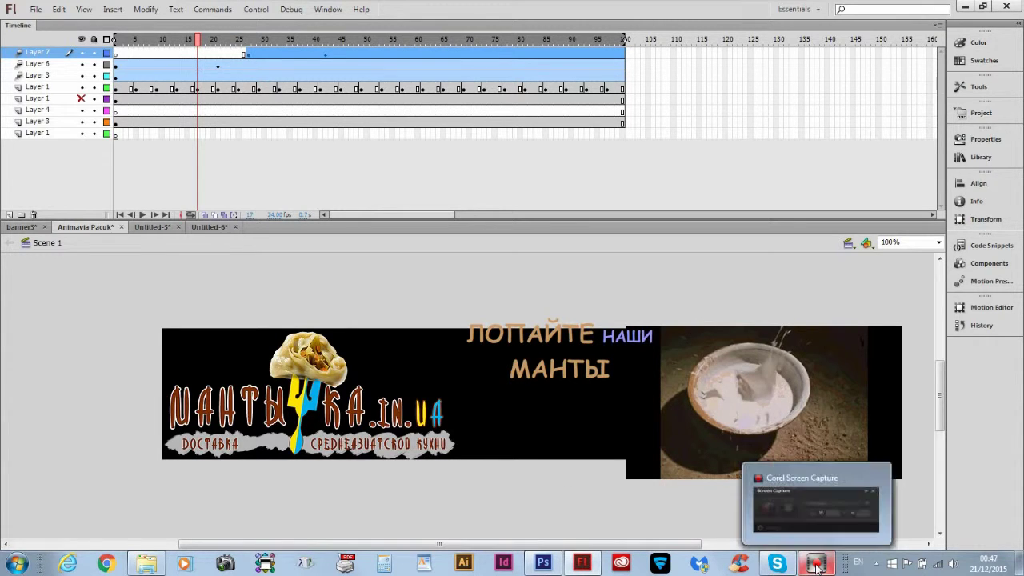
Export a SWF named 'Animavia MANTYSHKA Pacuk' to the Animation folder, keeping the old file
click(36, 9)
mouse_move(58, 218)
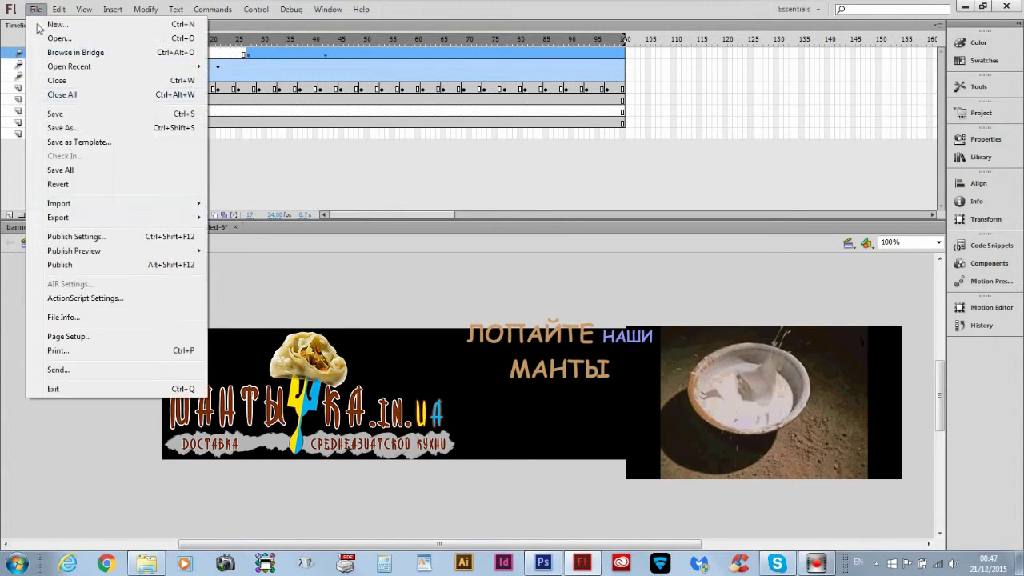
click(250, 245)
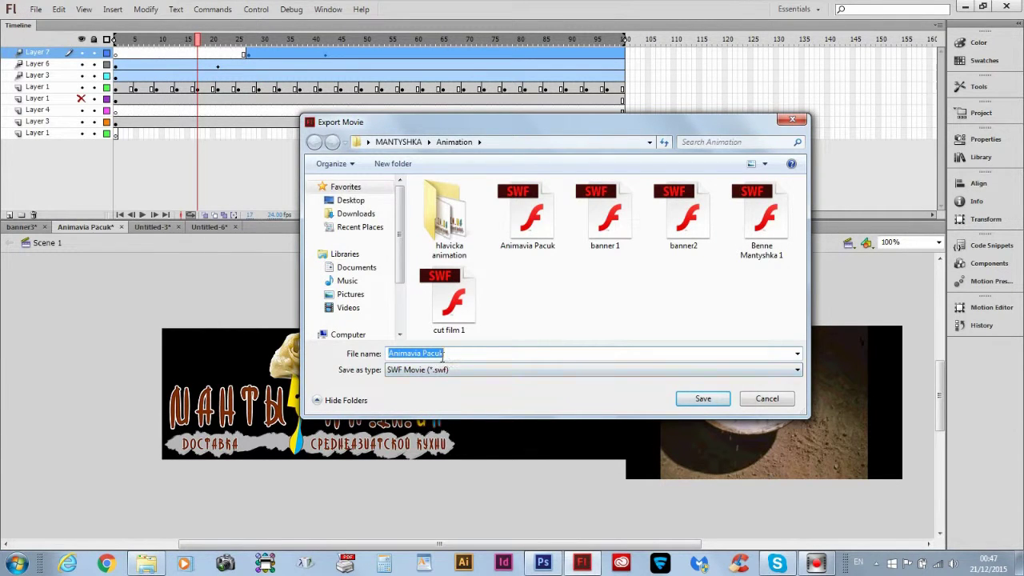
click(702, 404)
click(596, 286)
key(Return)
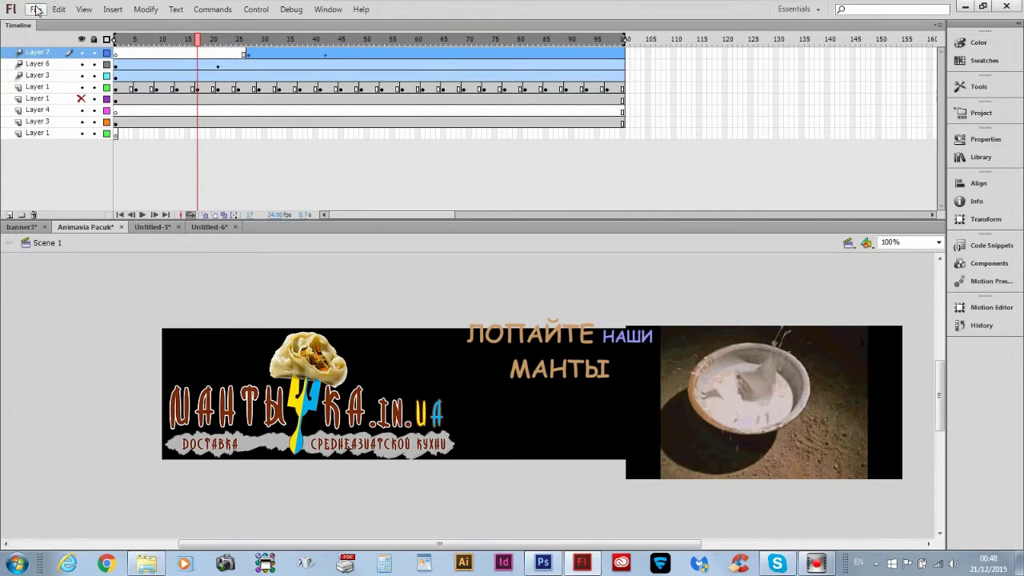
Export an Animated GIF named 'Animcia Mantyshka Pacuk', then minimize Flash
click(36, 10)
click(244, 239)
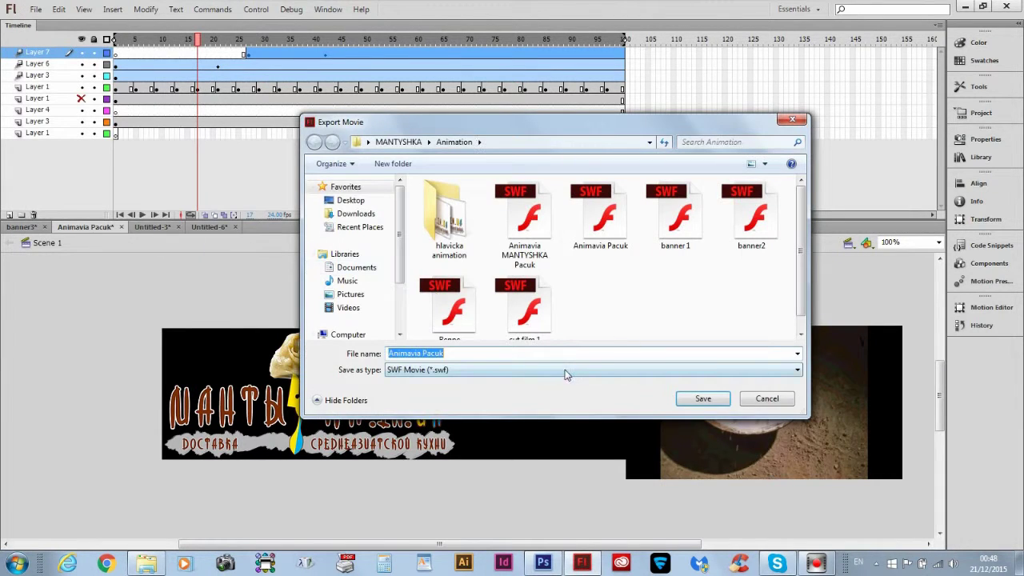
click(564, 371)
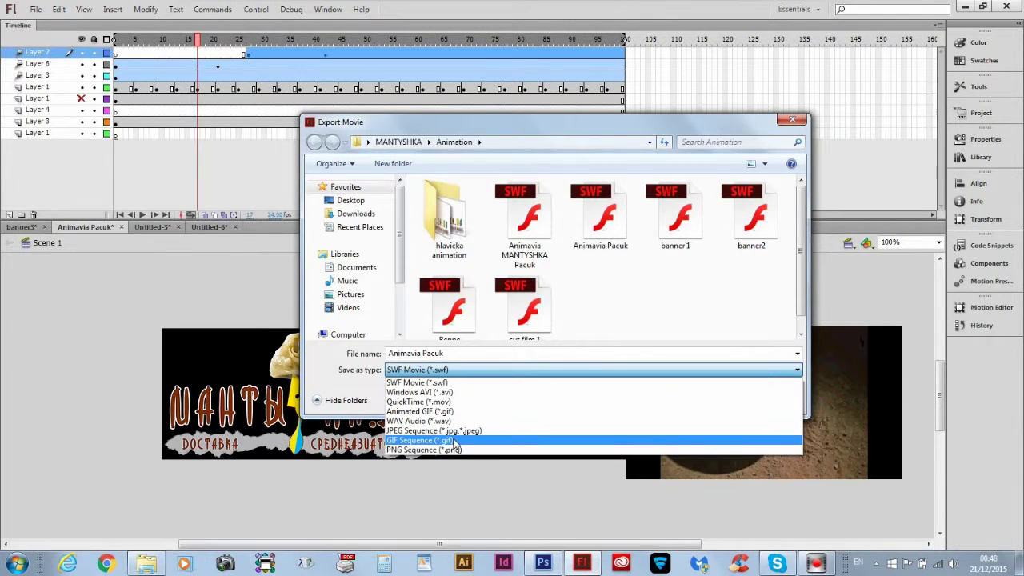
click(448, 411)
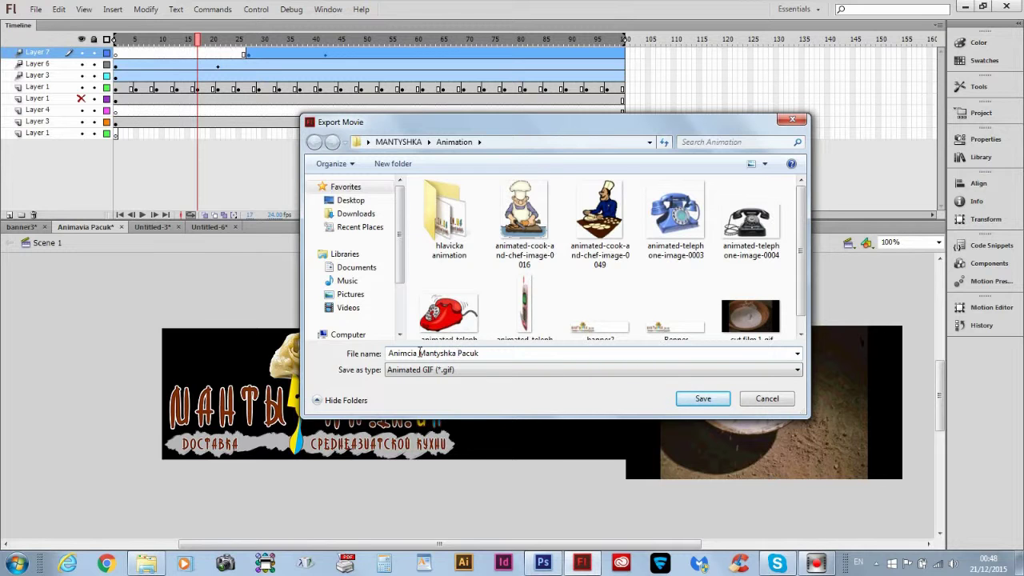
key(Return)
key(Return)
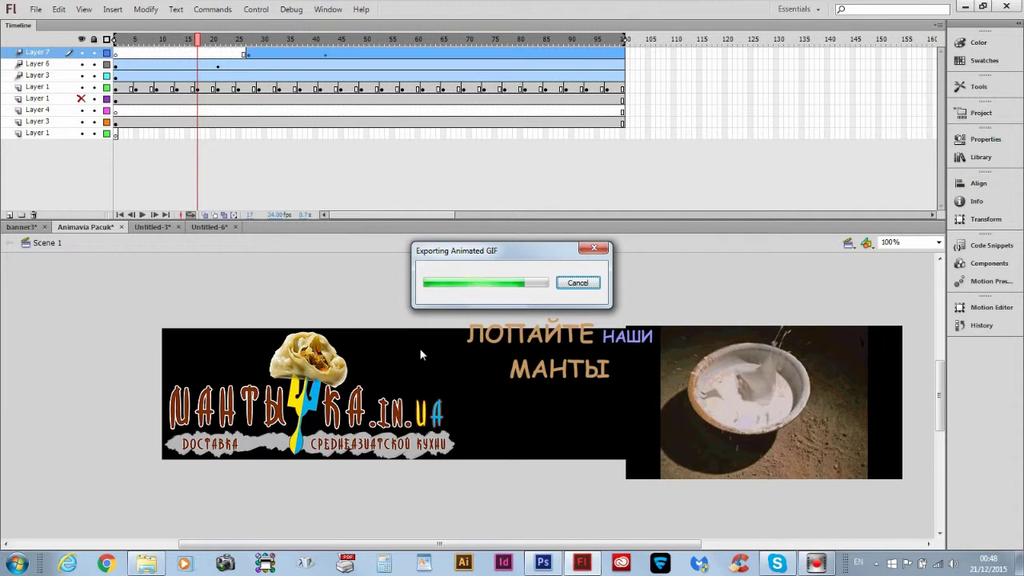
click(965, 6)
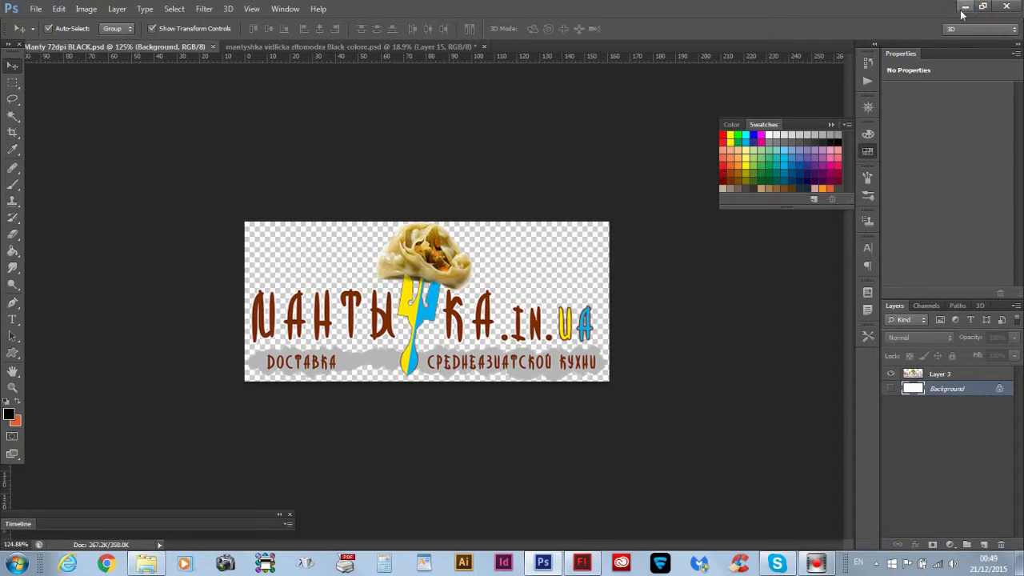
In the Animation folder window, select the exported Animavia Pacuk SWF file
click(964, 8)
drag(825, 64, 744, 43)
click(816, 349)
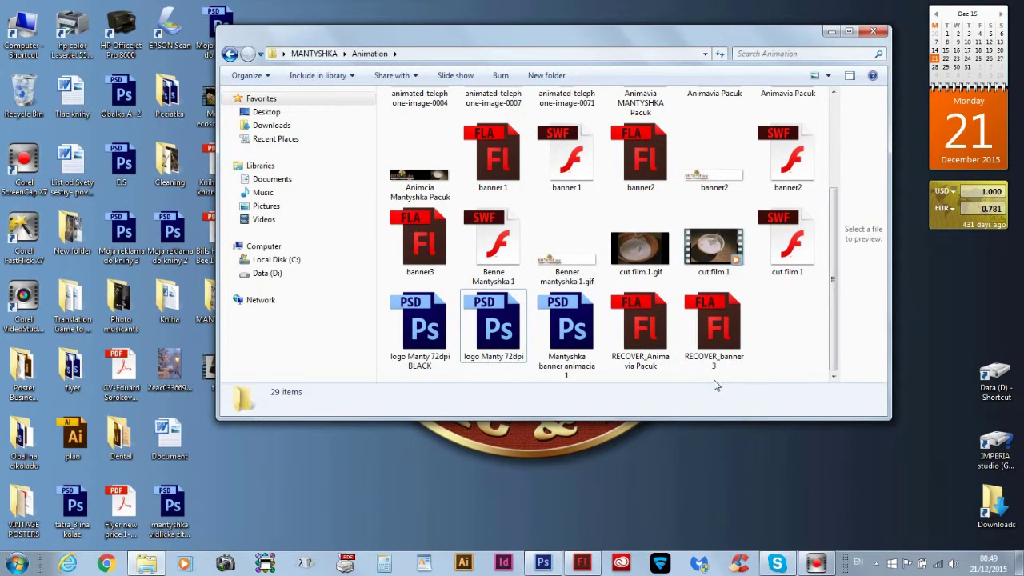
click(650, 338)
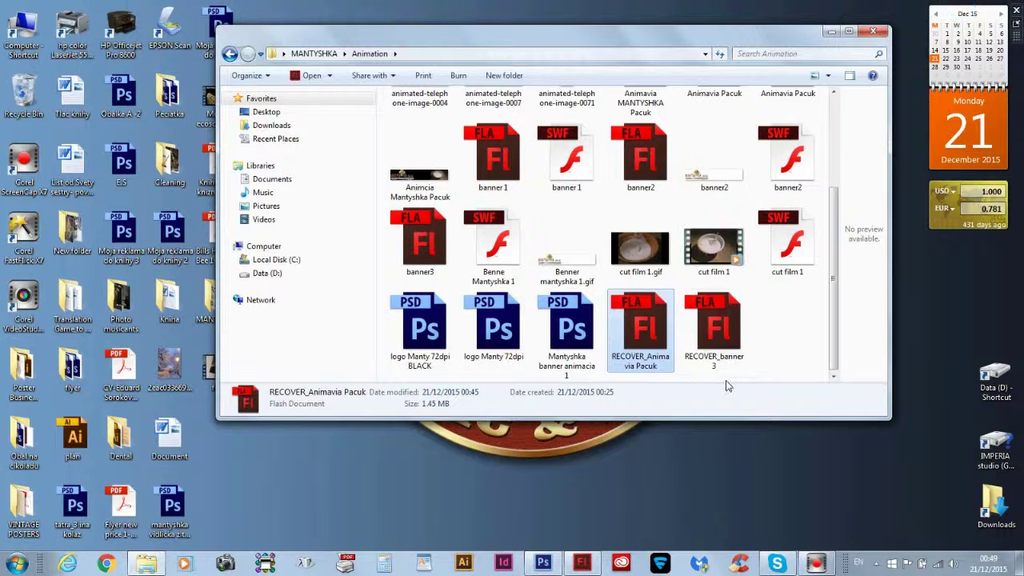
click(781, 303)
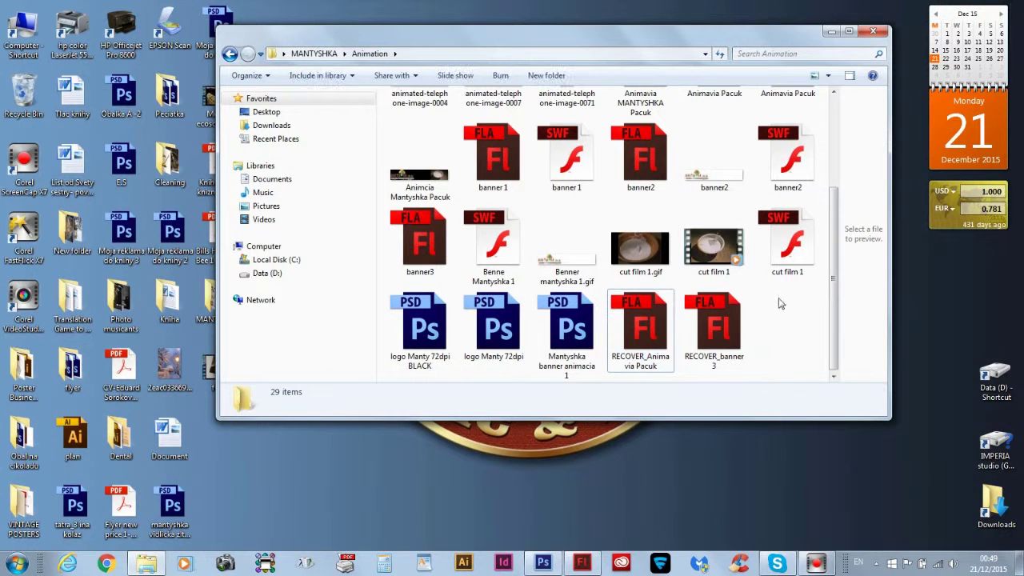
scroll(587, 230, up, 3)
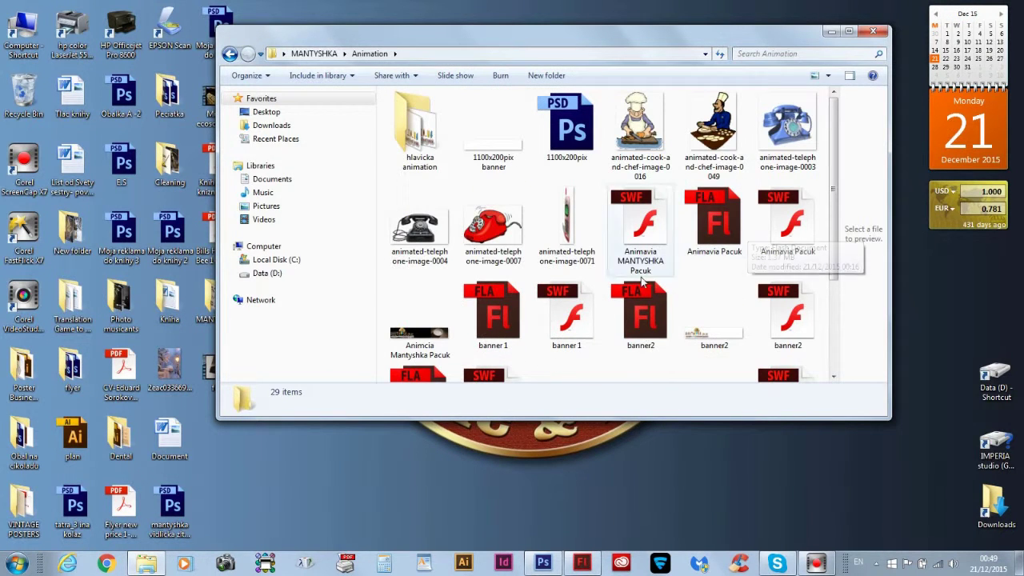
click(793, 231)
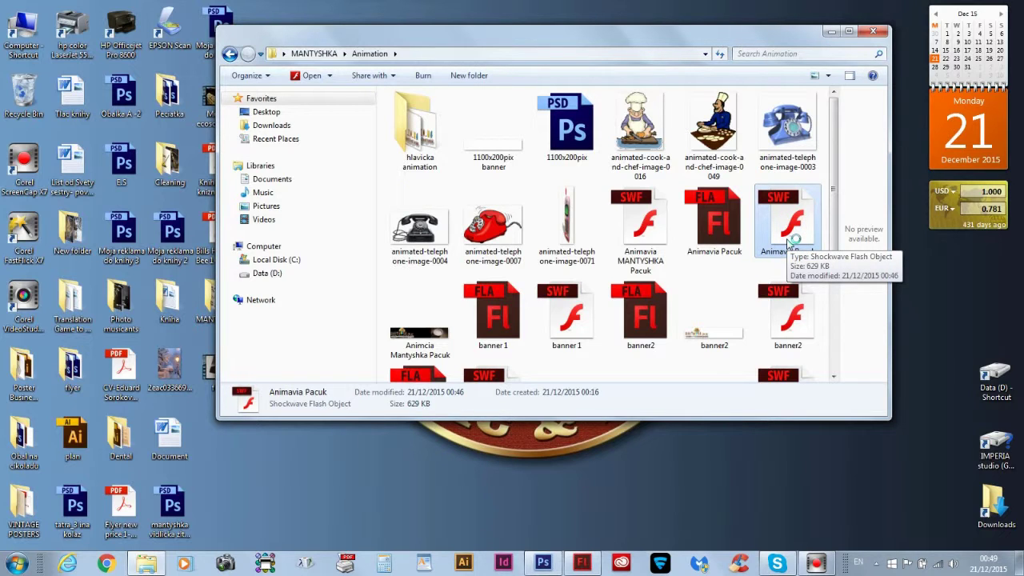
Play the Animavia Pacuk SWF in Flash Player 11, then bring up the Mantyshka site in Chrome
double_click(788, 238)
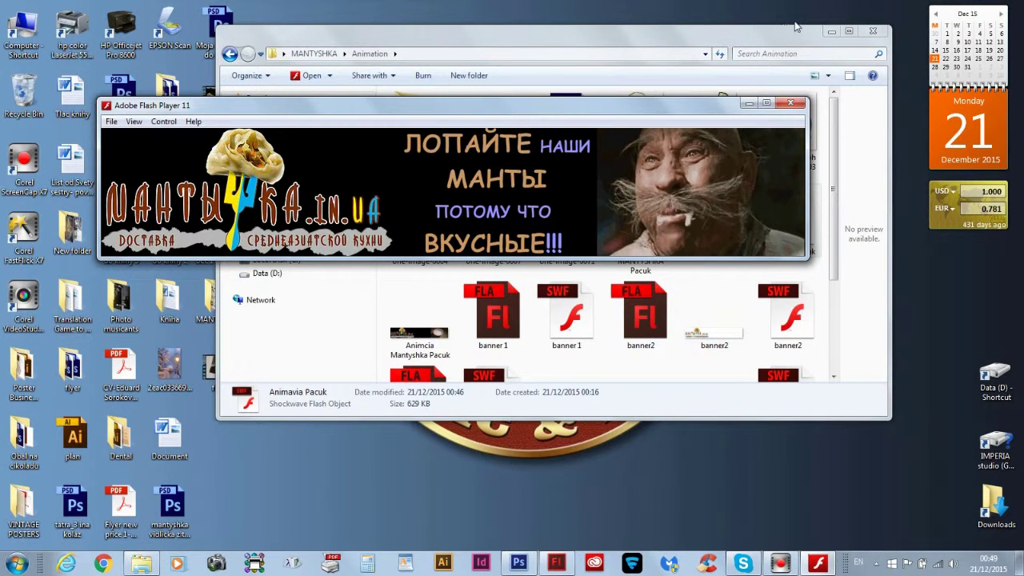
click(831, 30)
mouse_move(686, 114)
mouse_down()
mouse_move(755, 335)
mouse_move(766, 50)
mouse_move(783, 56)
mouse_up()
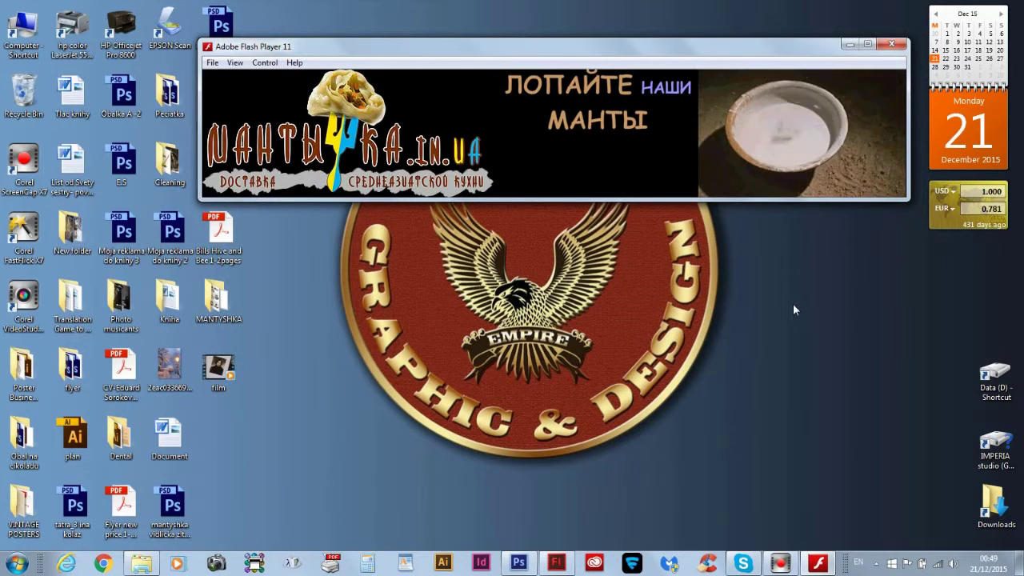
click(105, 565)
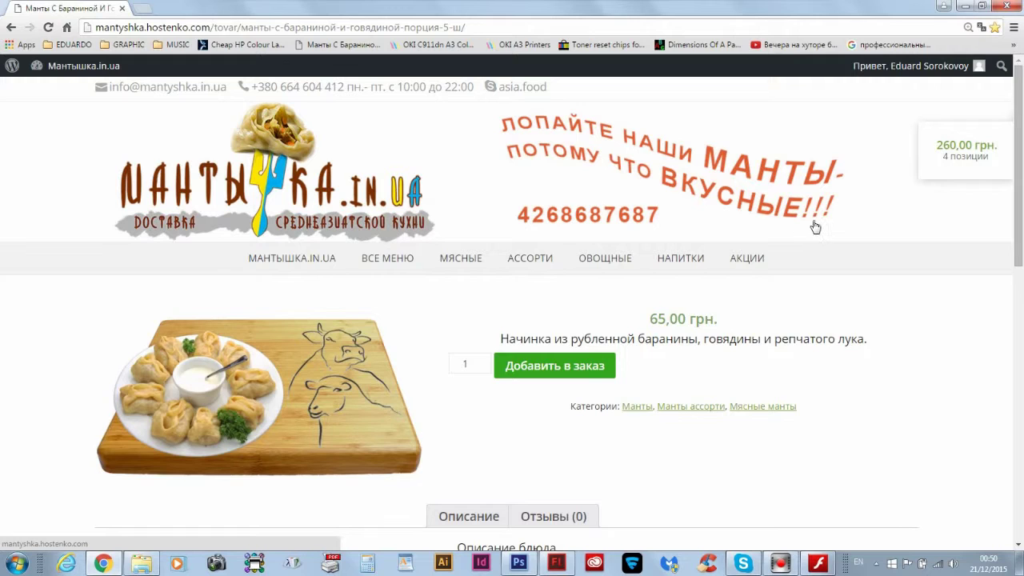
Minimize Chrome to get back to the Animation folder and playing banner
click(945, 7)
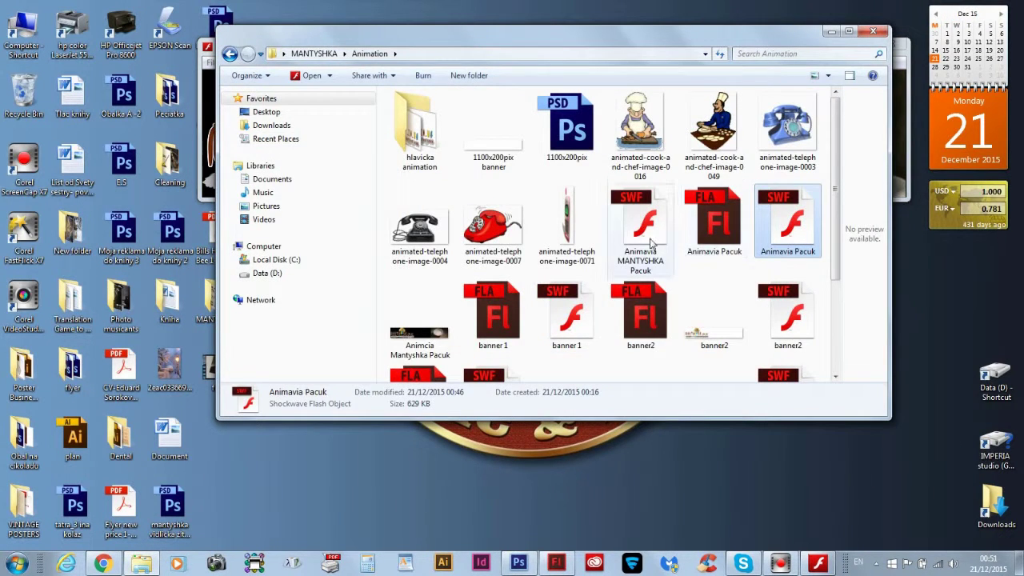
Play banner 1.swf and banner2.swf in Flash Player, placing their windows below the first banner
drag(834, 268, 835, 304)
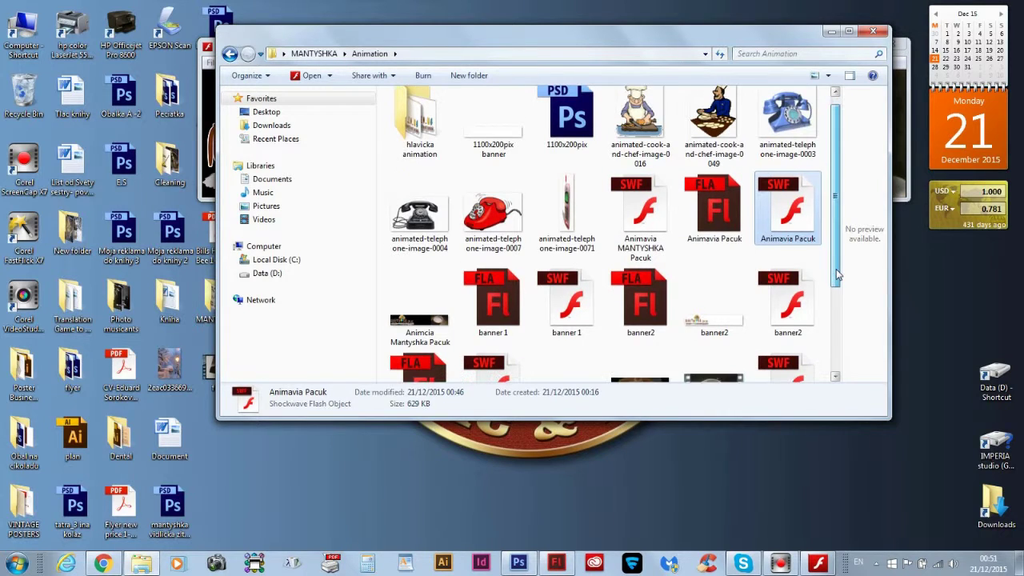
click(499, 268)
double_click(566, 256)
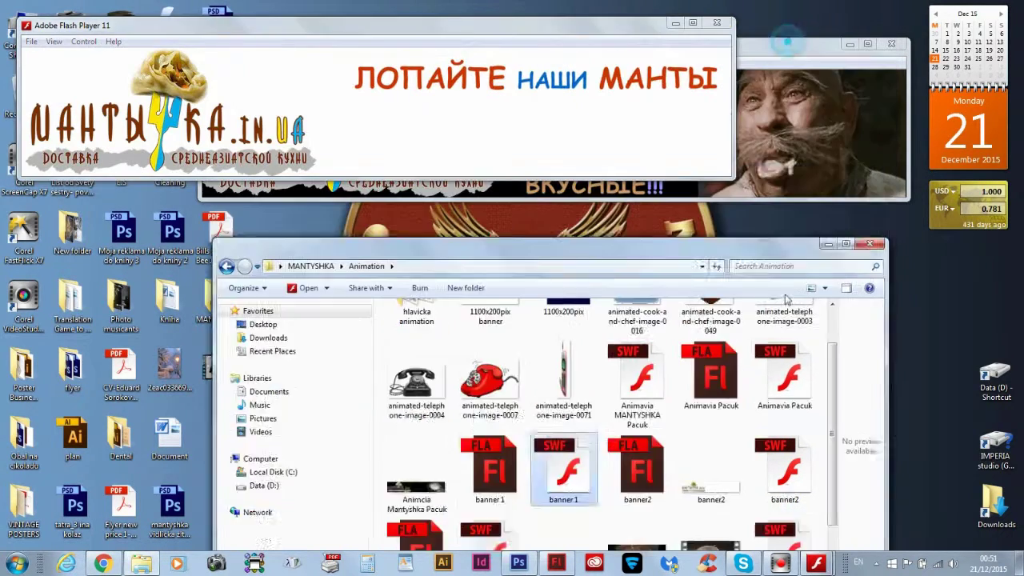
drag(742, 244, 735, 424)
mouse_move(320, 25)
mouse_down()
mouse_move(448, 190)
mouse_move(496, 215)
mouse_up()
mouse_move(734, 436)
mouse_down()
mouse_move(735, 377)
mouse_move(510, 69)
mouse_up()
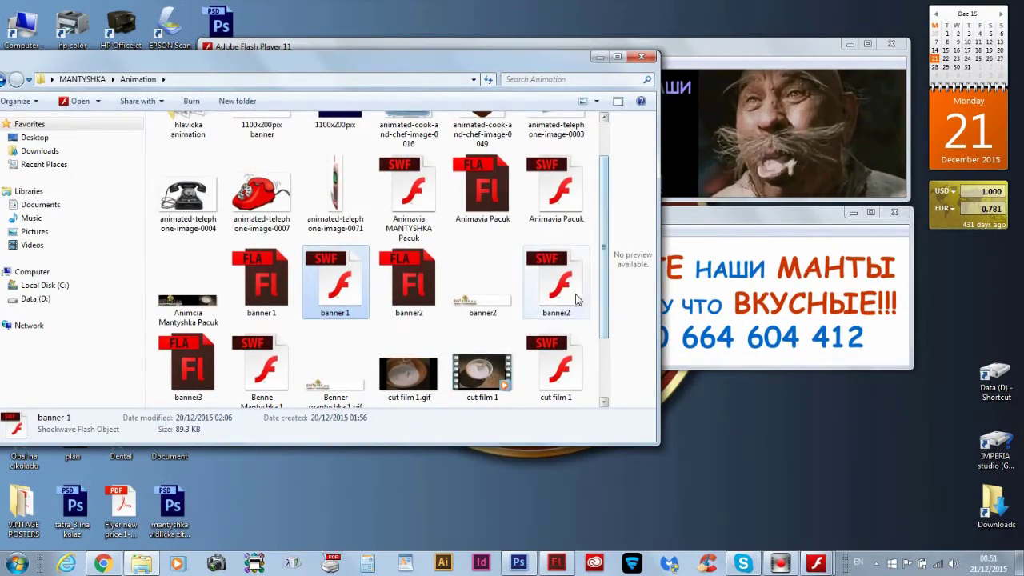
double_click(564, 284)
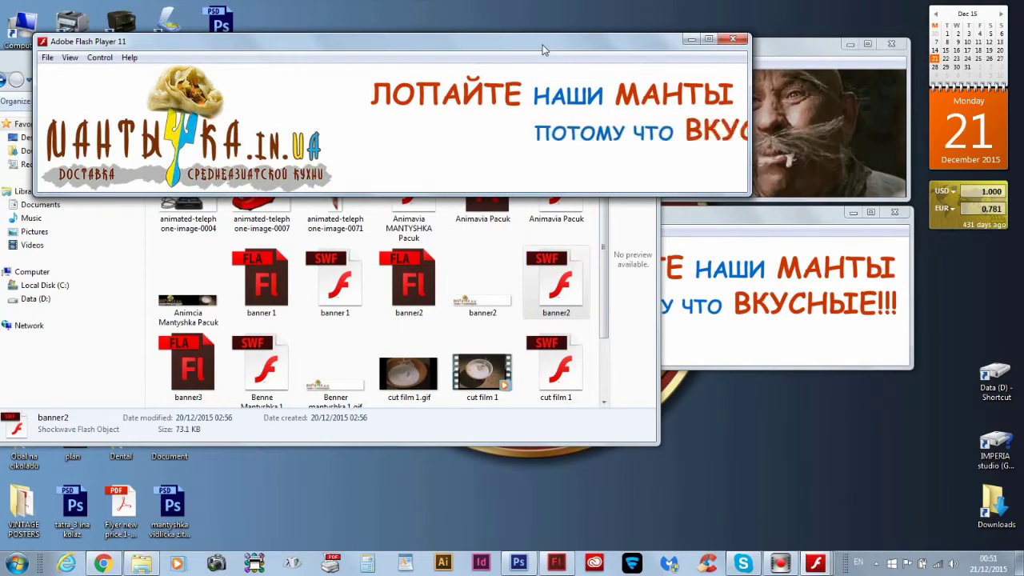
mouse_move(541, 51)
mouse_down()
mouse_move(707, 212)
mouse_move(747, 384)
mouse_move(740, 401)
mouse_up()
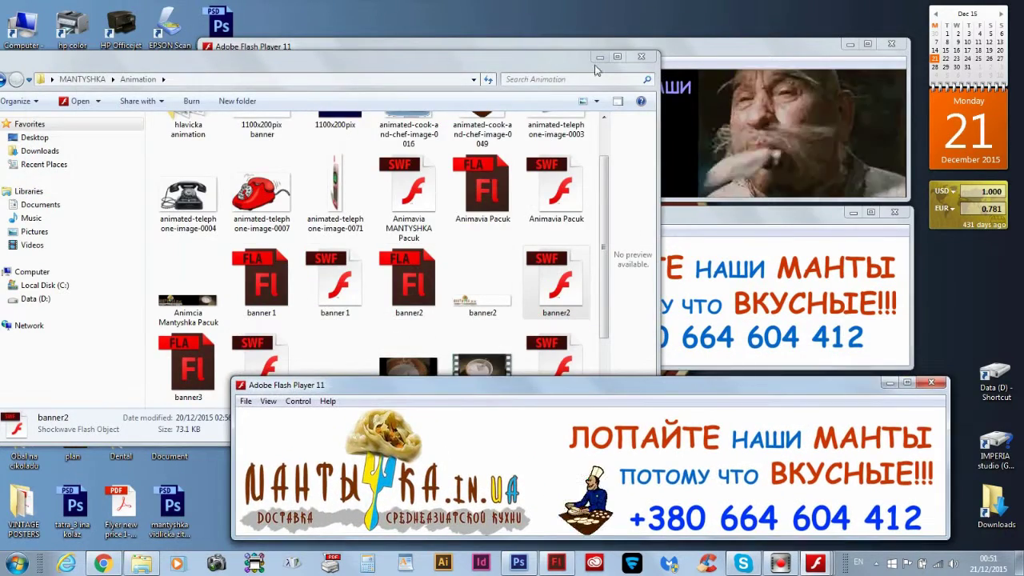
Close the Animation folder window and left-align the three banner player windows in a vertical stack
click(641, 57)
drag(629, 52, 624, 41)
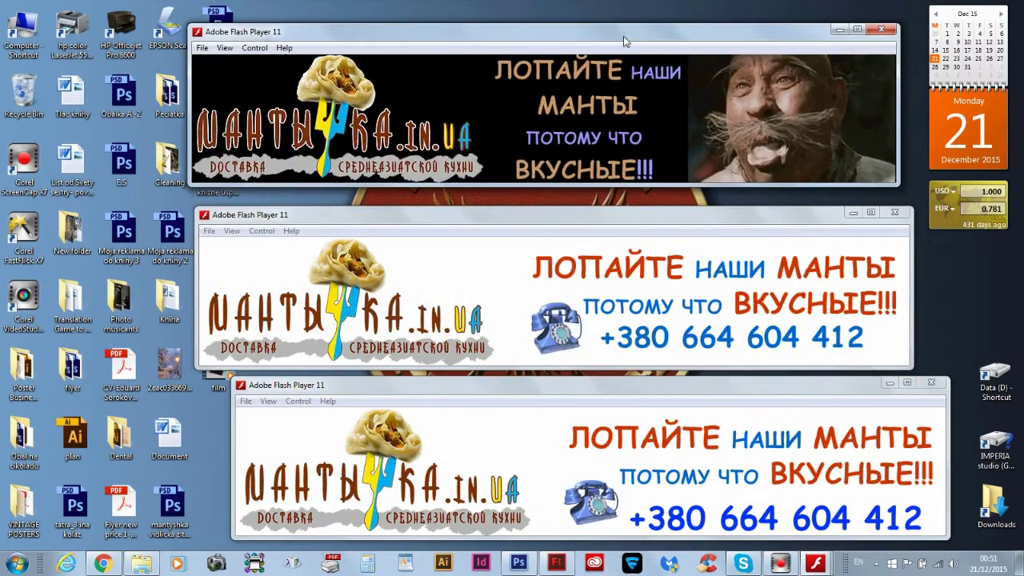
drag(614, 210, 609, 198)
drag(626, 387, 590, 378)
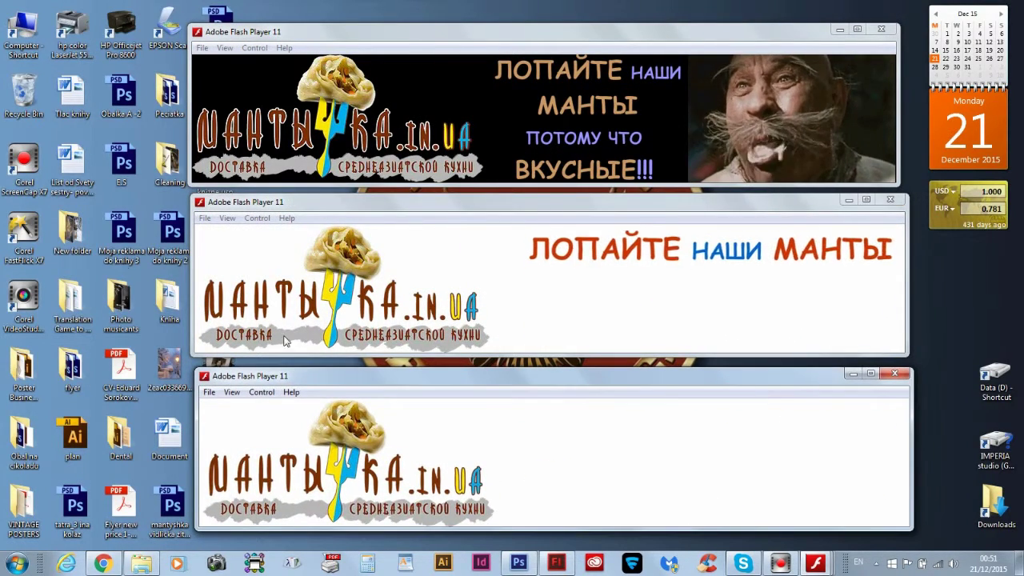